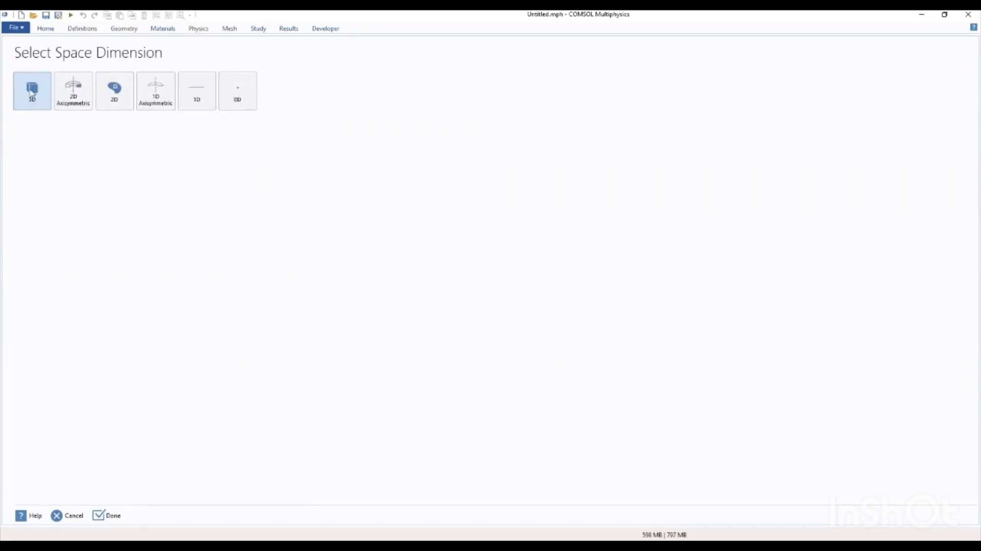
Start a 3D model and add the Electric Currents (ec) physics interface from the AC/DC electric fields and currents group
left_click(32, 92)
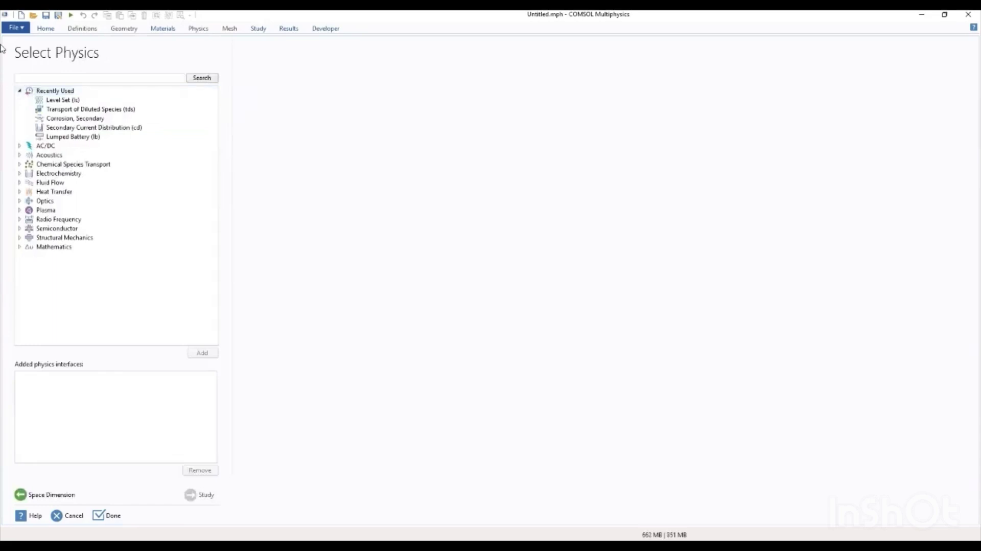
left_click(20, 147)
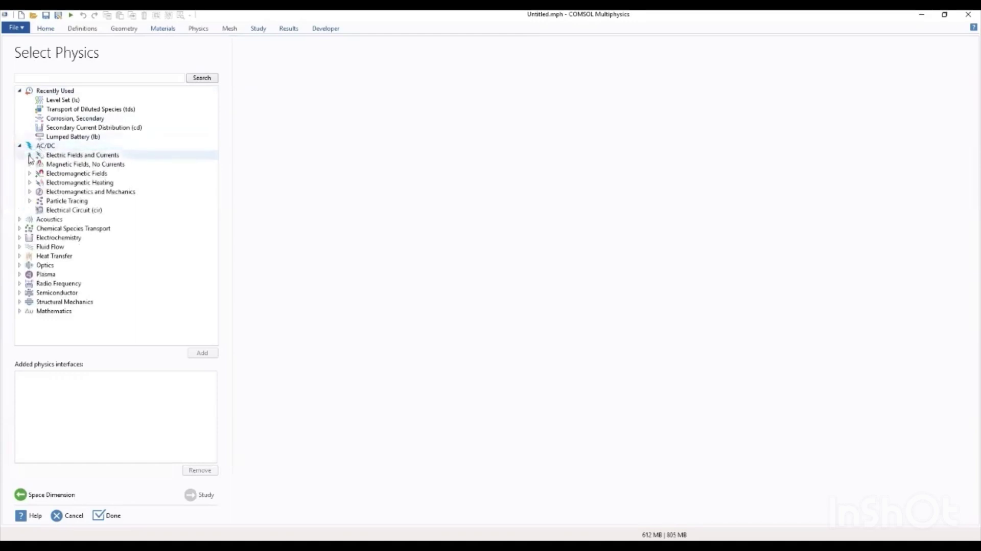
left_click(29, 156)
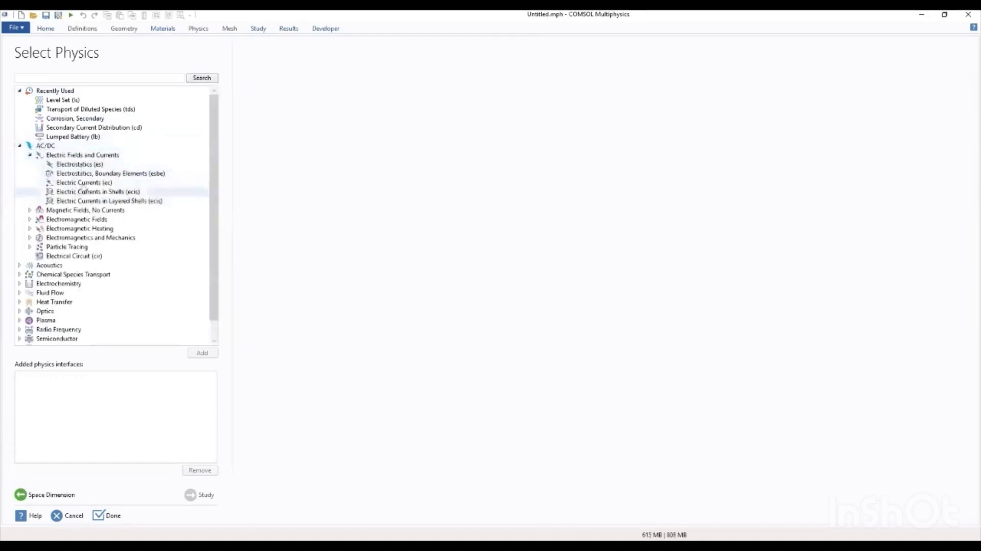
left_click(85, 184)
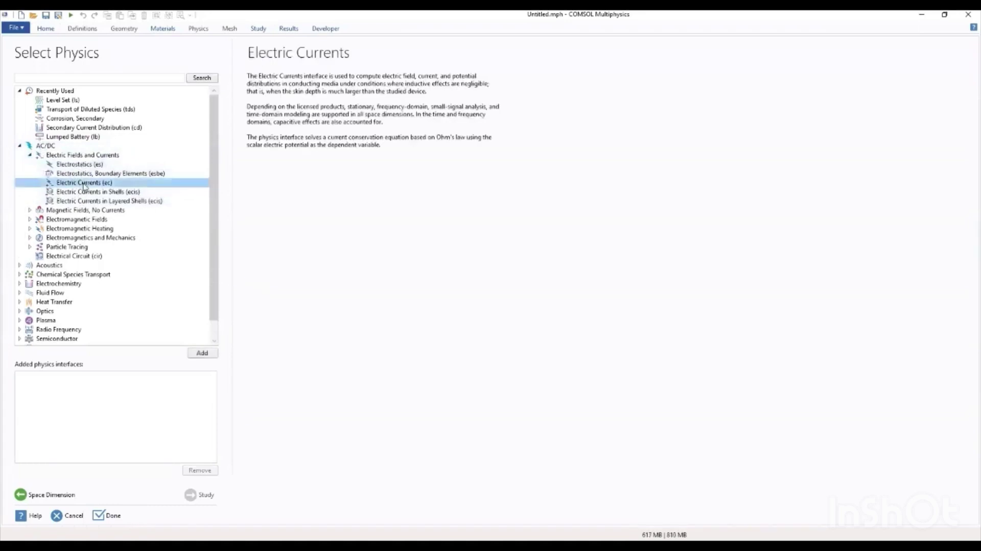
left_click(210, 358)
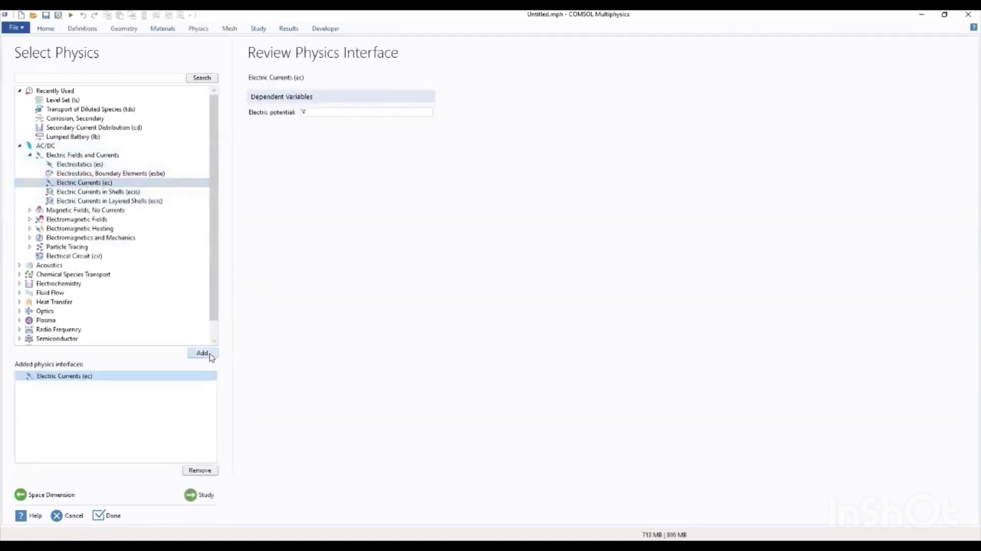
Choose a Stationary study for the Electric Currents physics and finish the model setup
left_click(197, 500)
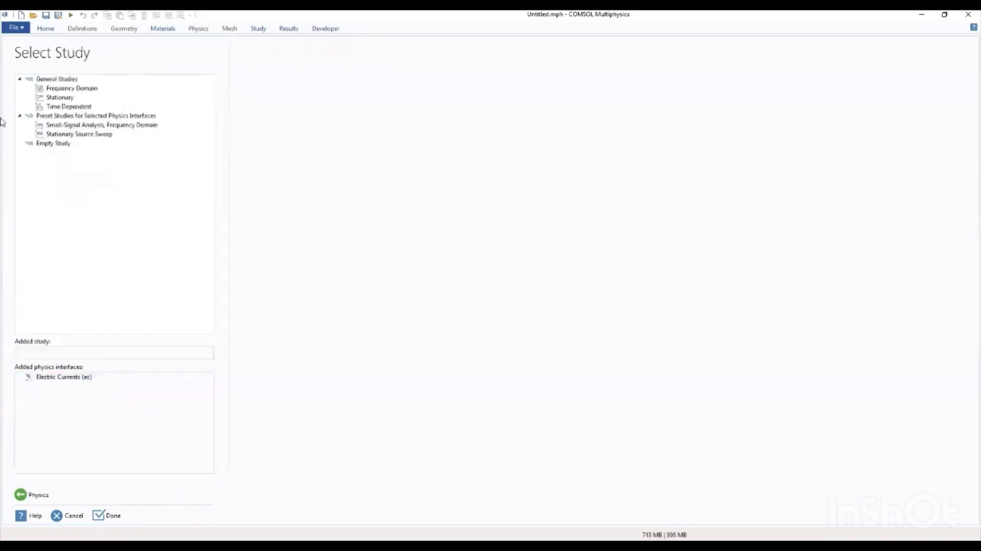
left_click(60, 98)
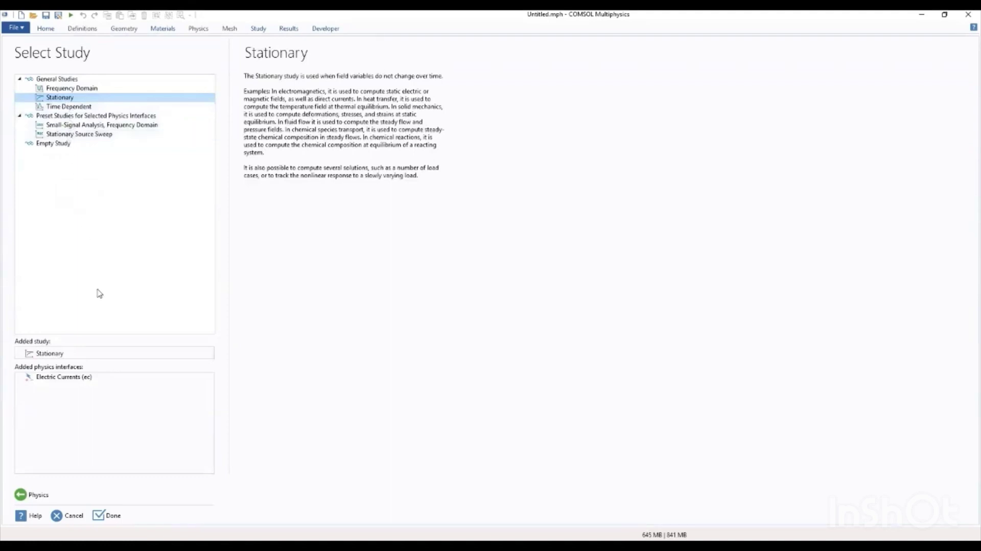
left_click(110, 516)
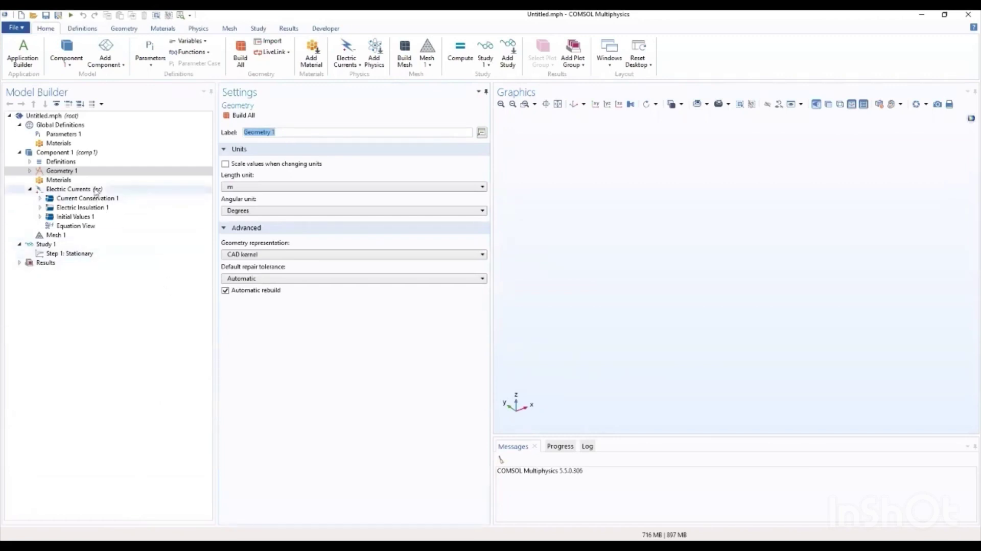
Create and build a solid cylinder in Geometry 1 with radius 0.5[mm] and height 1[cm]
left_click(68, 171)
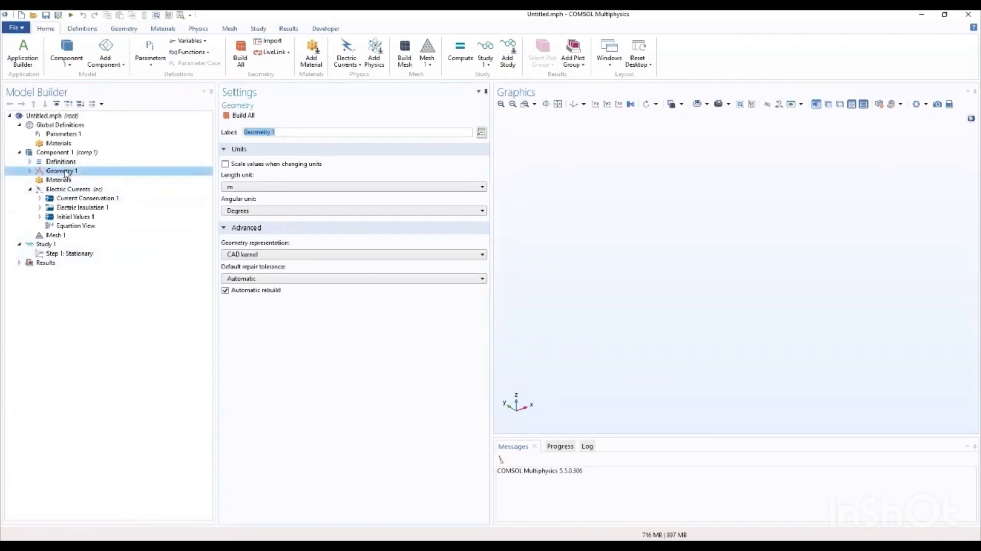
right_click(66, 174)
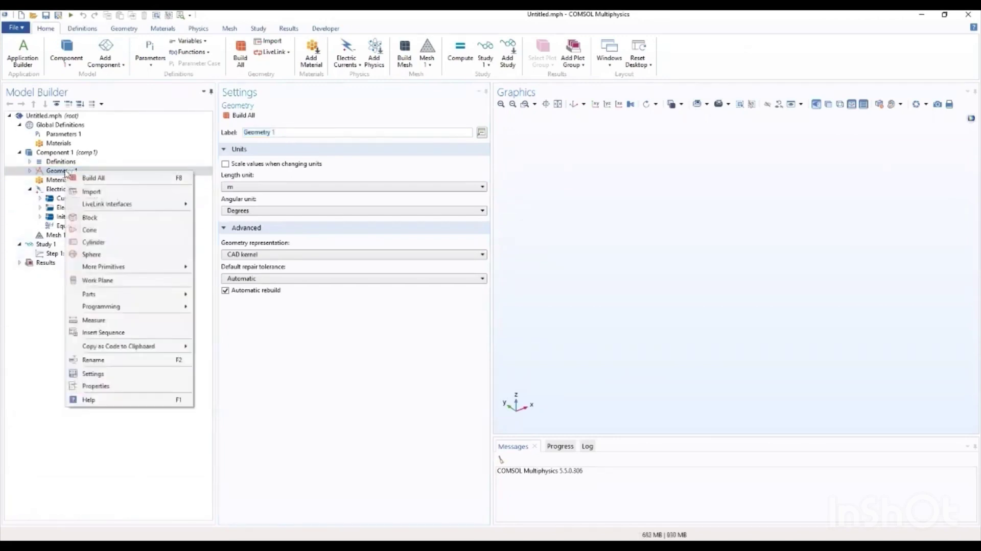
left_click(92, 242)
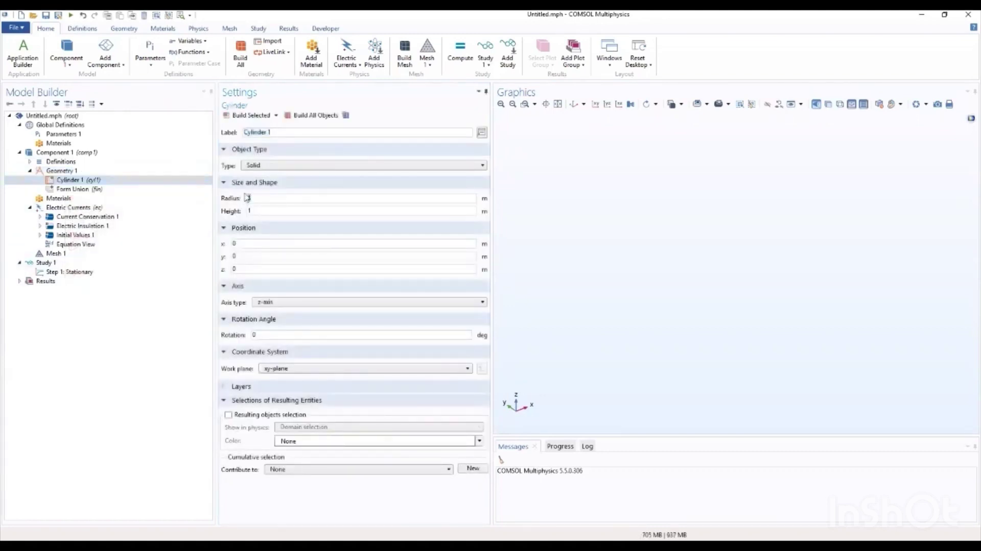
left_click(248, 197)
type("0.5")
type("[mm]")
left_click(249, 211)
key("BackSpace")
type("1[C")
key("BackSpace")
type("cm")
type("]")
left_click(242, 117)
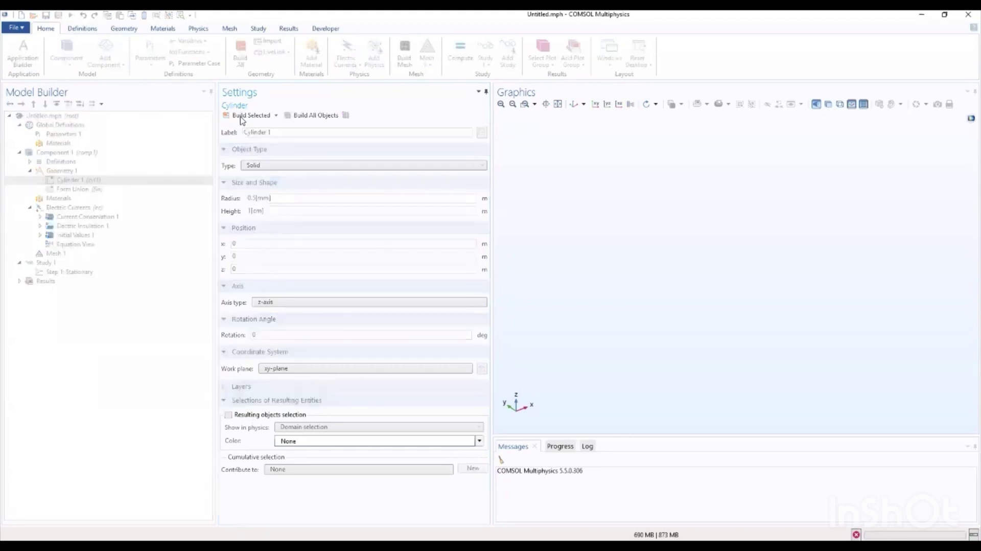
left_click_drag(613, 271, 682, 282)
left_click_drag(666, 227, 685, 217)
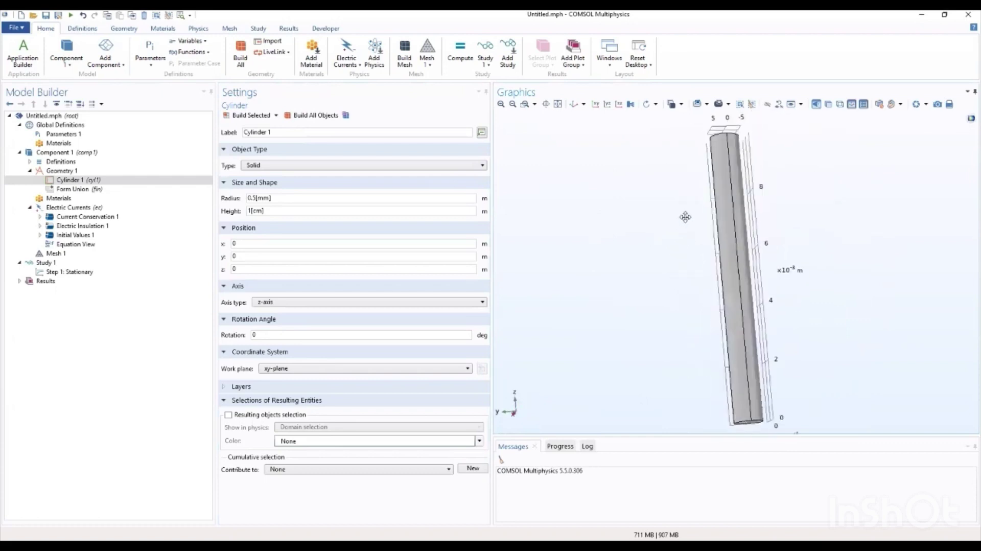
left_click(619, 104)
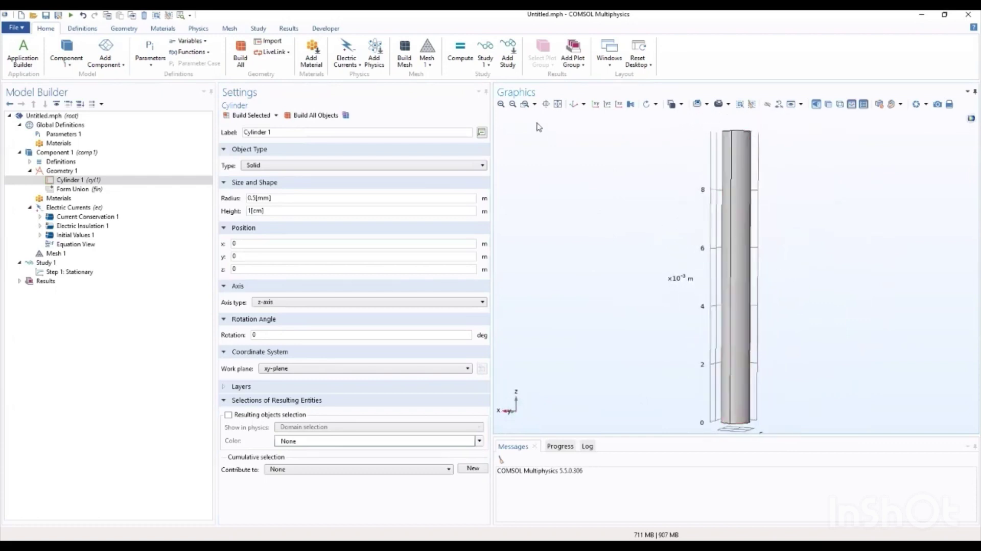
left_click(558, 103)
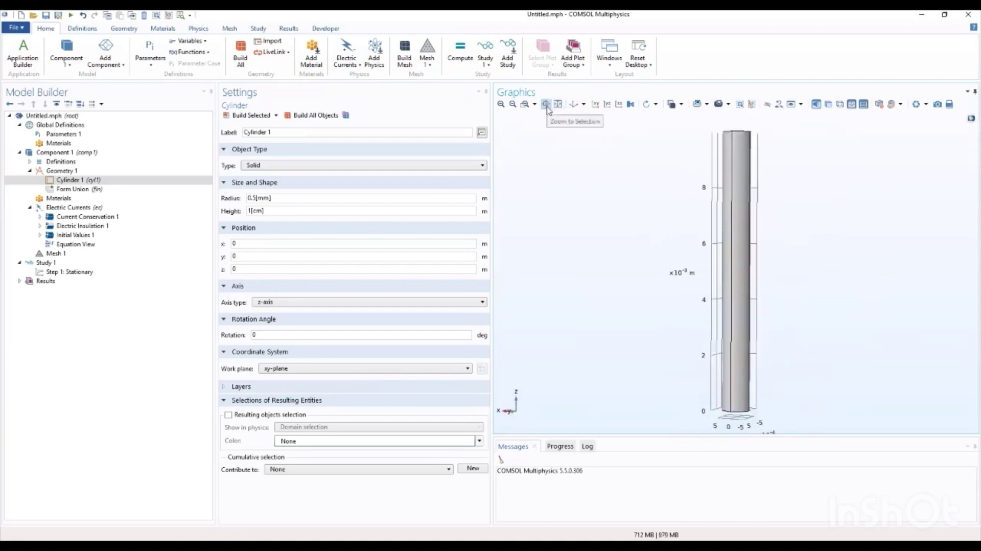
left_click(573, 104)
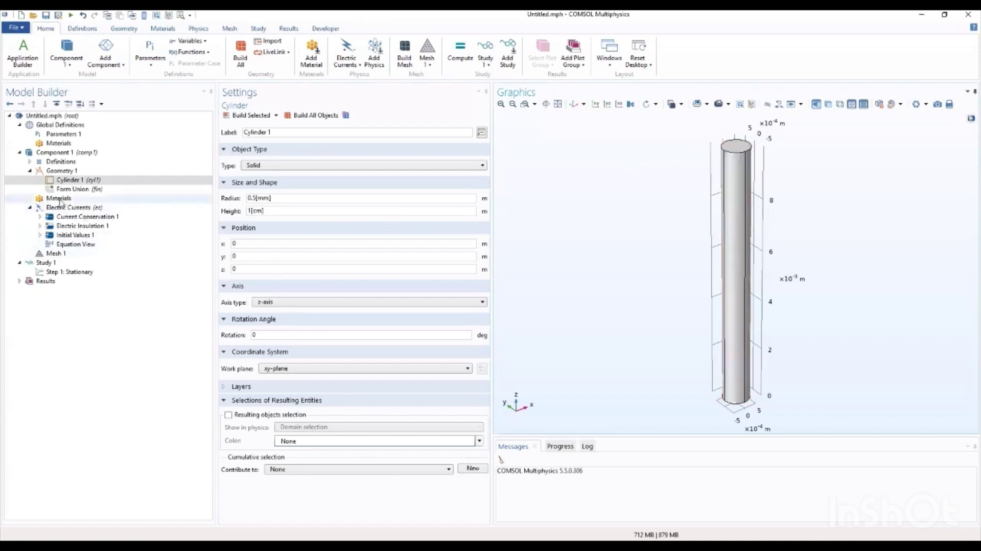
Add a blank material to the component with electrical conductivity 6e7 S/m and relative permittivity 1
right_click(58, 199)
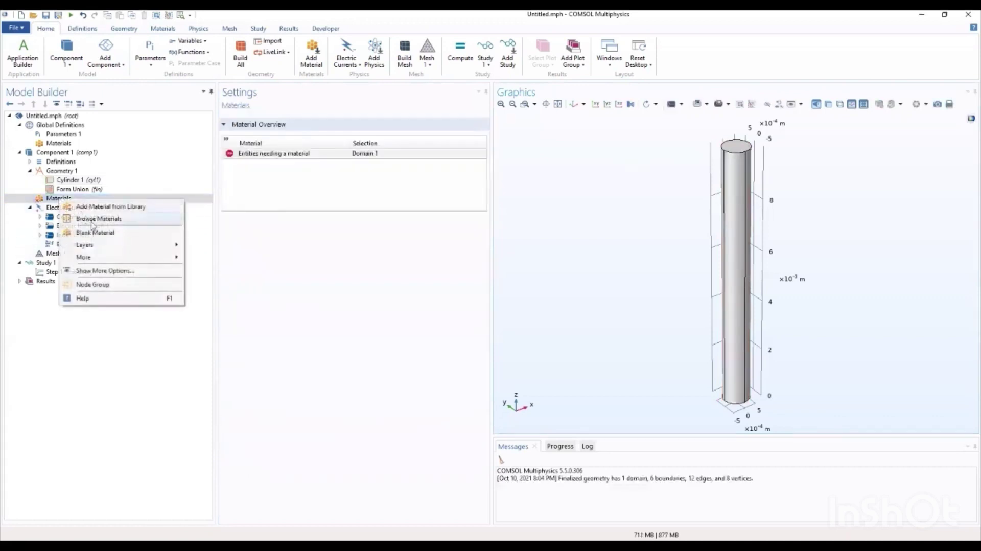
left_click(95, 232)
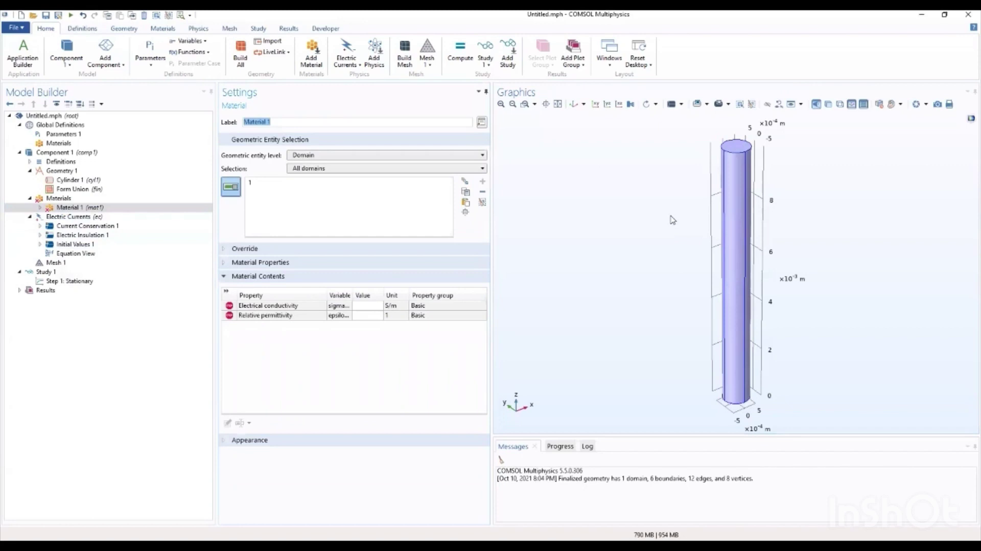
left_click(368, 305)
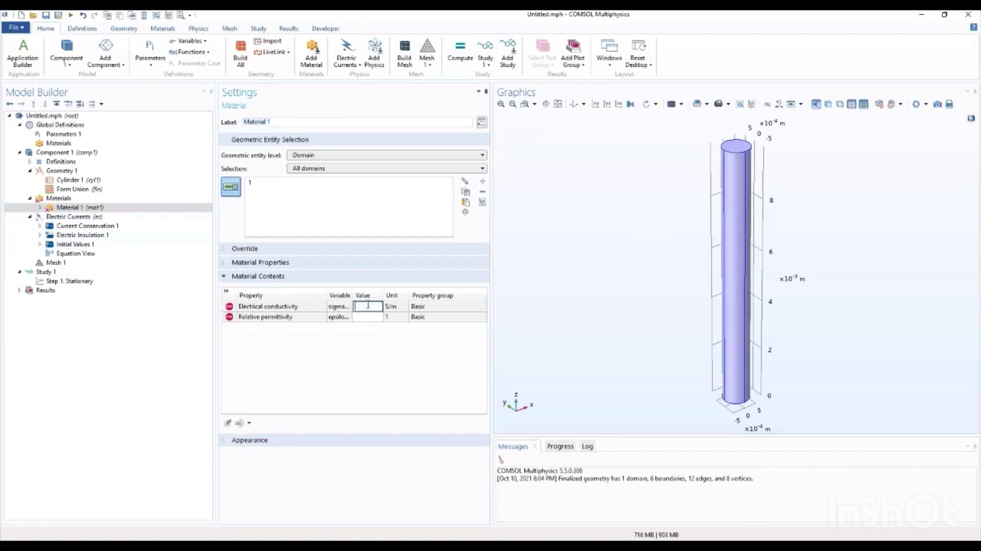
type("6E")
key("BackSpace")
type("e7")
left_click(369, 316)
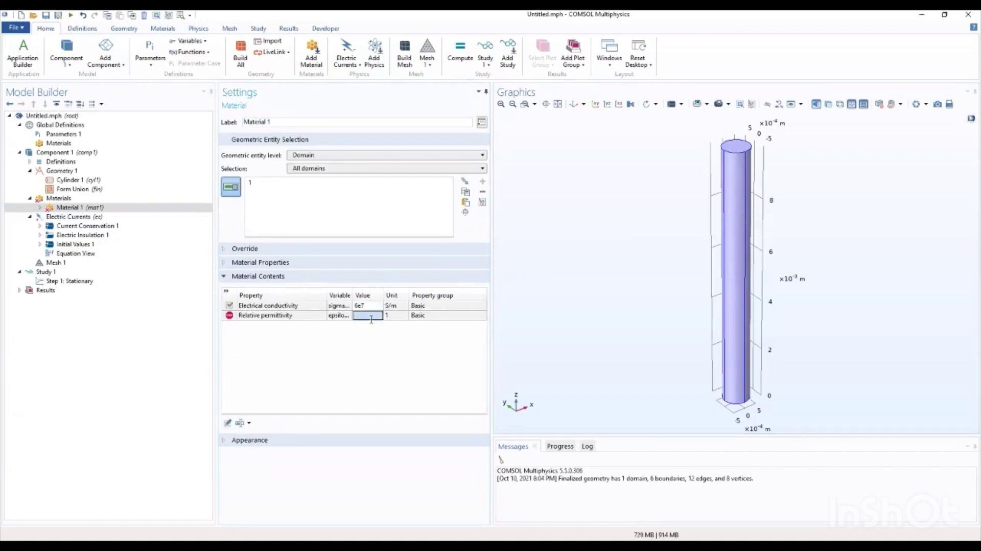
type("1")
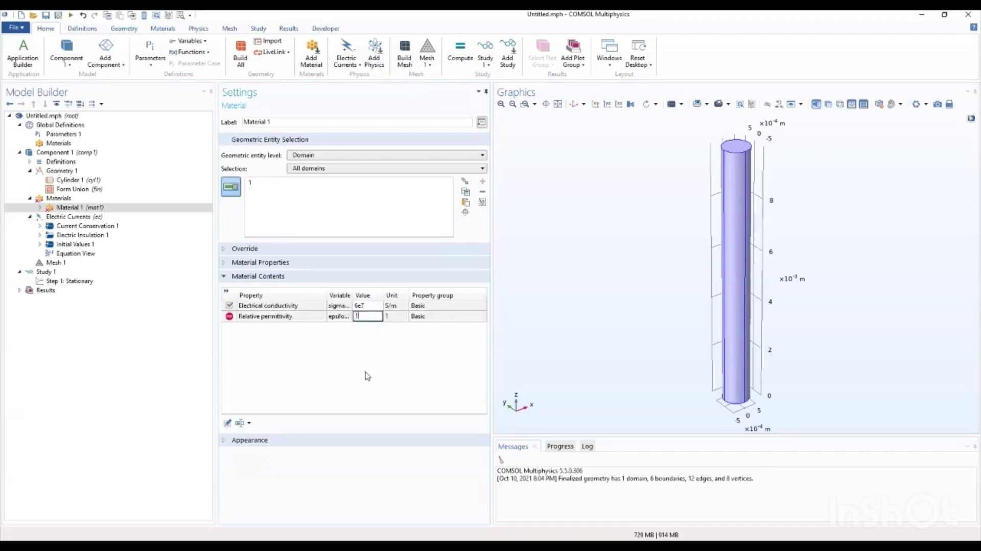
key("Return")
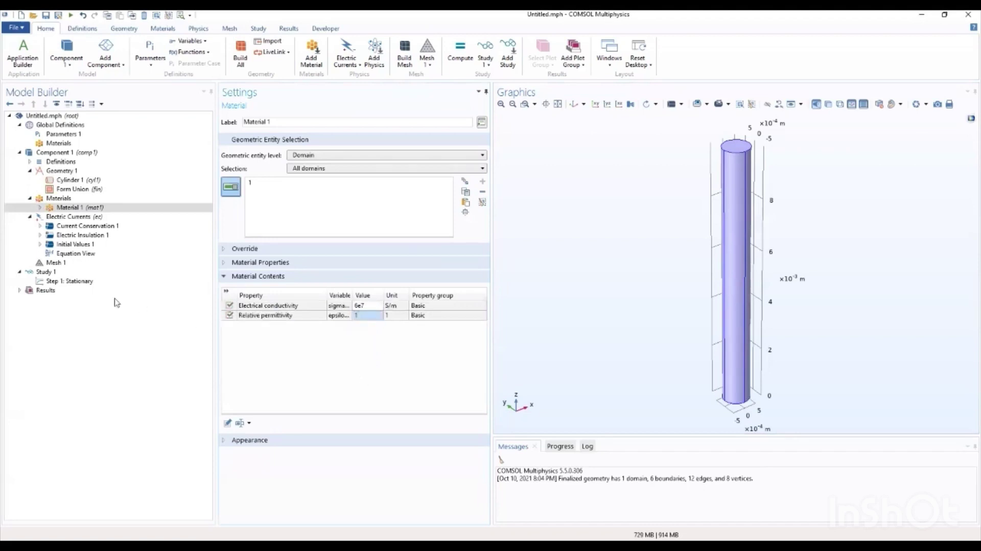
Show the discretization and dependent variable settings of the Electric Currents interface
left_click(71, 217)
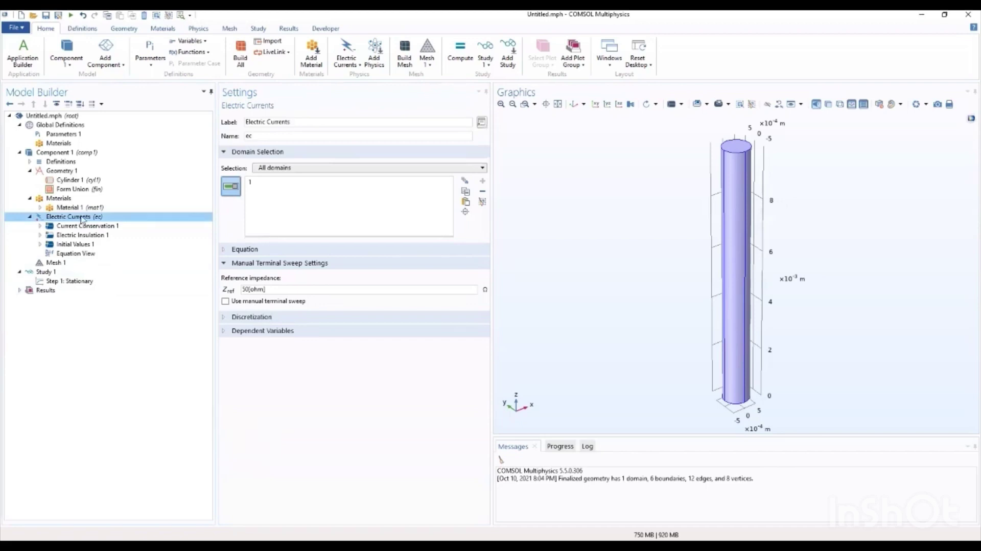
left_click(251, 330)
left_click(249, 317)
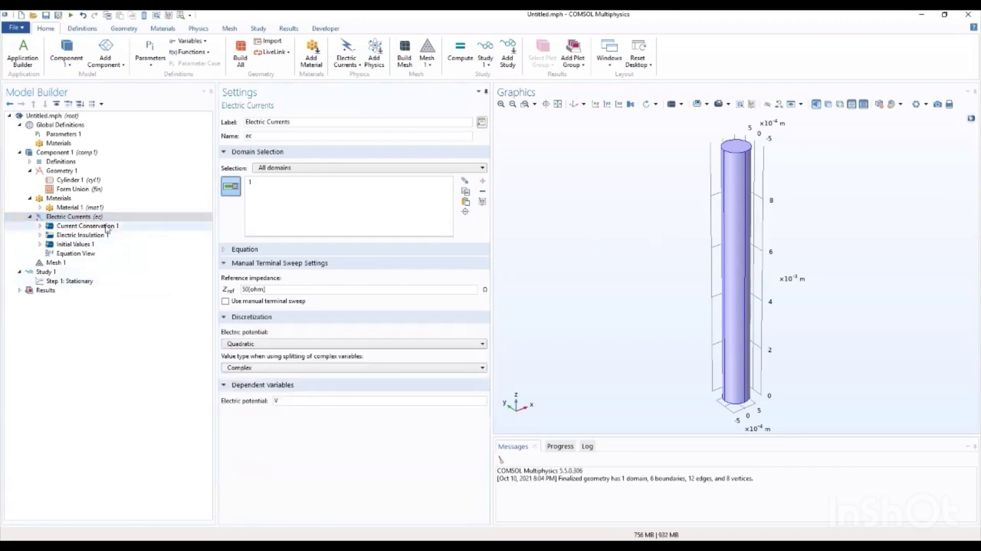
Add a Ground condition to Electric Currents and assign it to the cylinder's circular bottom face at z = 0
left_click(90, 218)
right_click(90, 220)
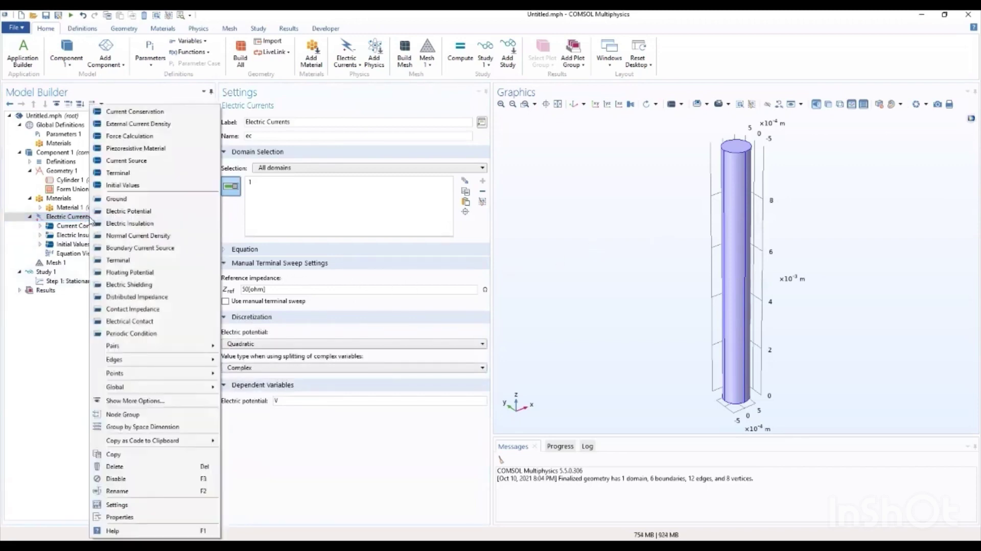
left_click(117, 199)
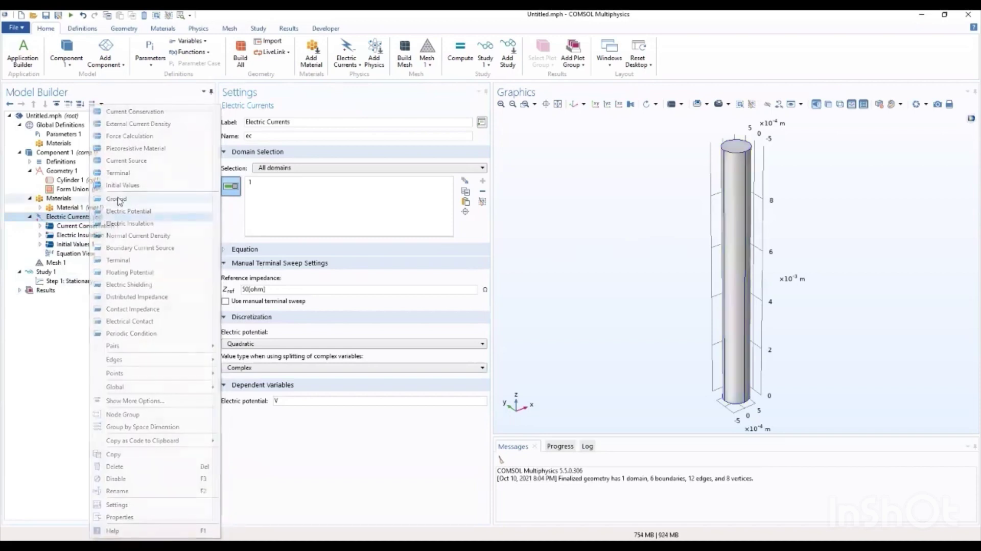
mouse_move(648, 201)
left_mouse_down()
mouse_move(654, 188)
mouse_move(628, 202)
left_mouse_up()
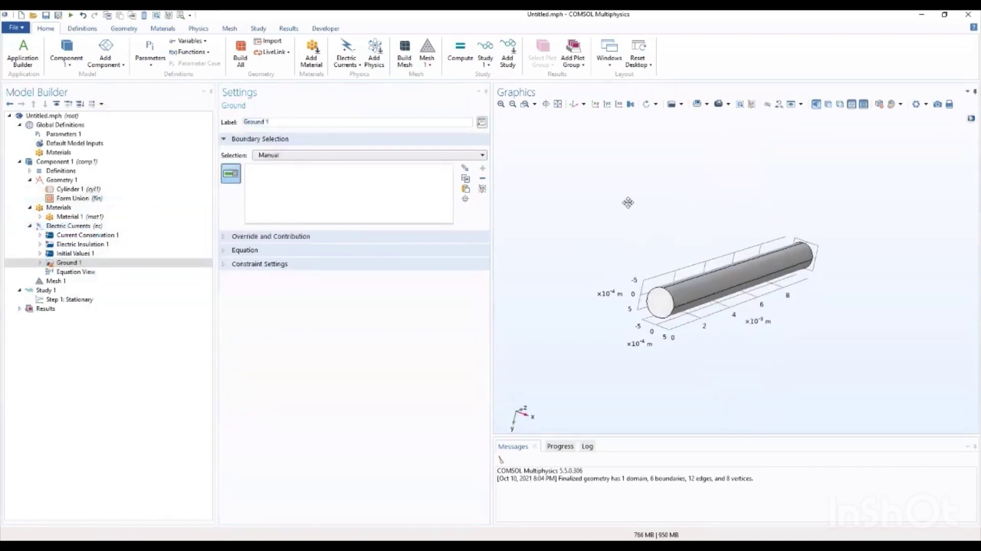
left_click(658, 308)
left_click_drag(597, 257, 556, 106)
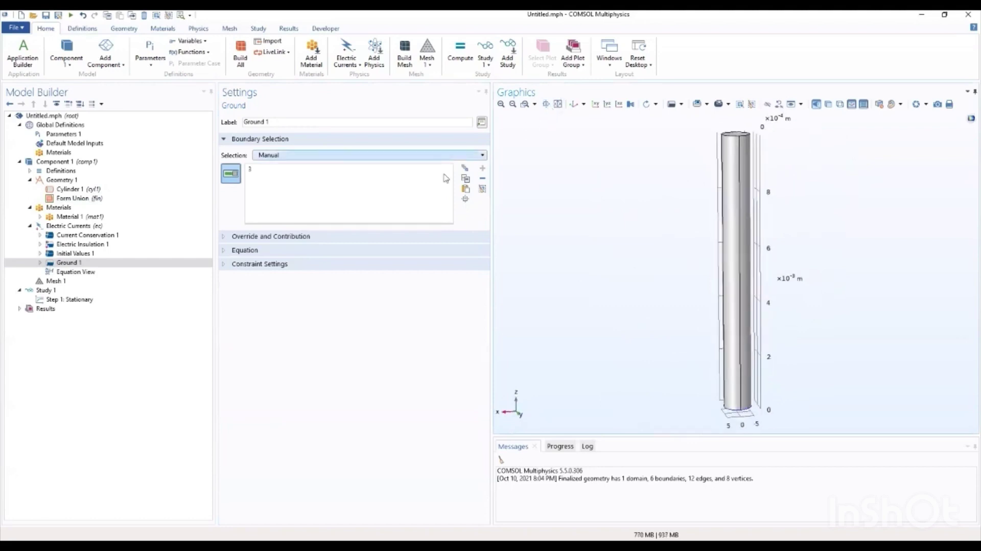
Add a domain-level Terminal feature to the Electric Currents interface
left_click(75, 226)
right_click(74, 227)
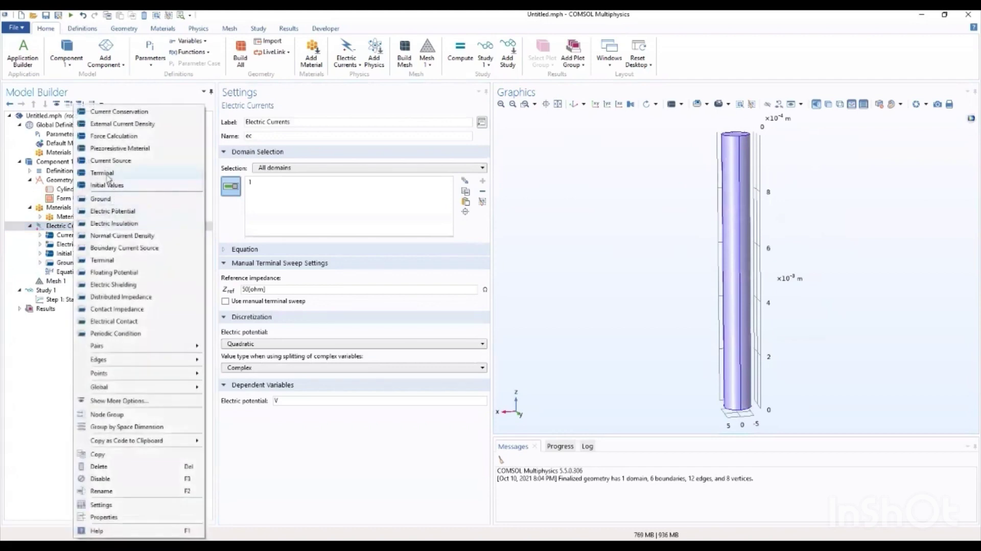
left_click(105, 173)
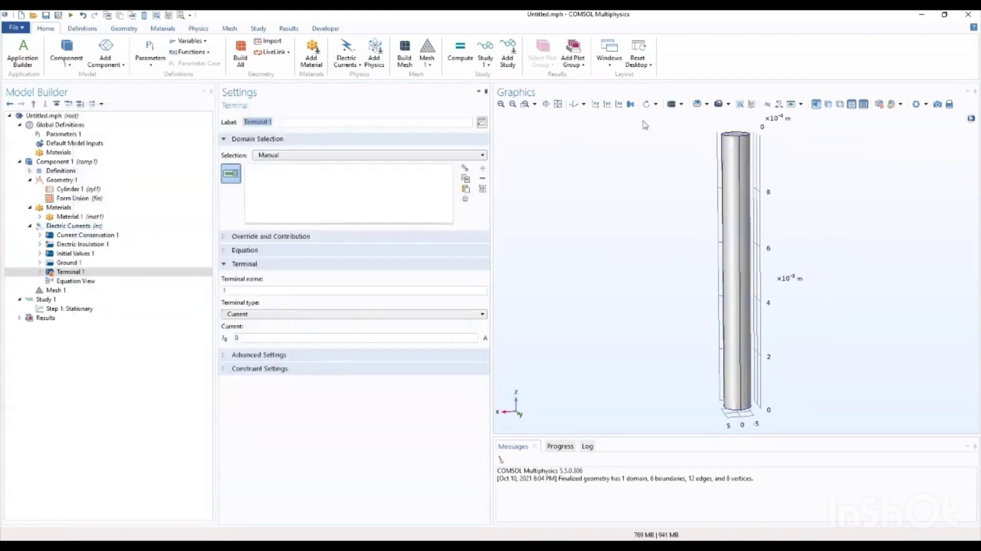
Try to assign the terminal to the cylinder's circular end face at z = 1 cm, opposite the ground
left_click_drag(642, 122, 634, 141)
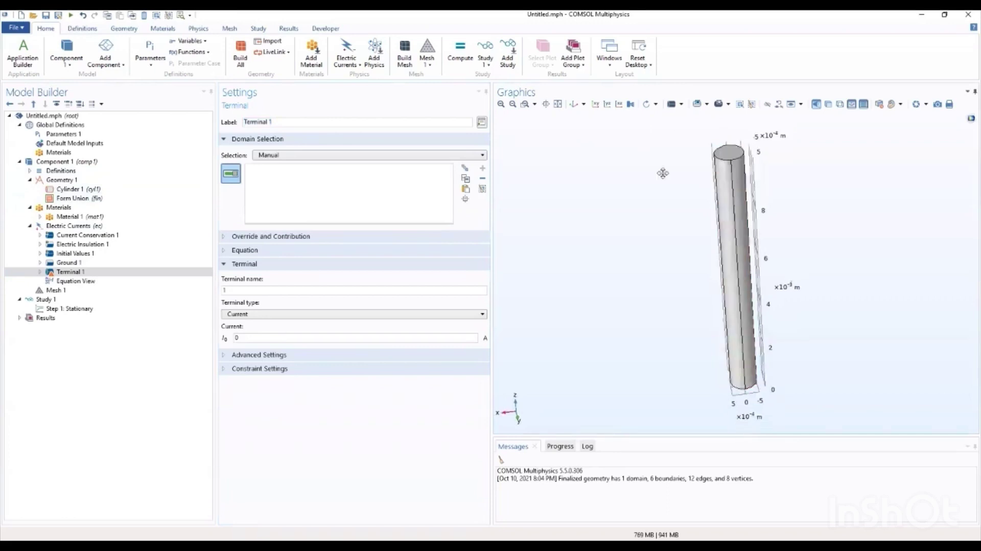
left_click_drag(733, 154, 716, 358)
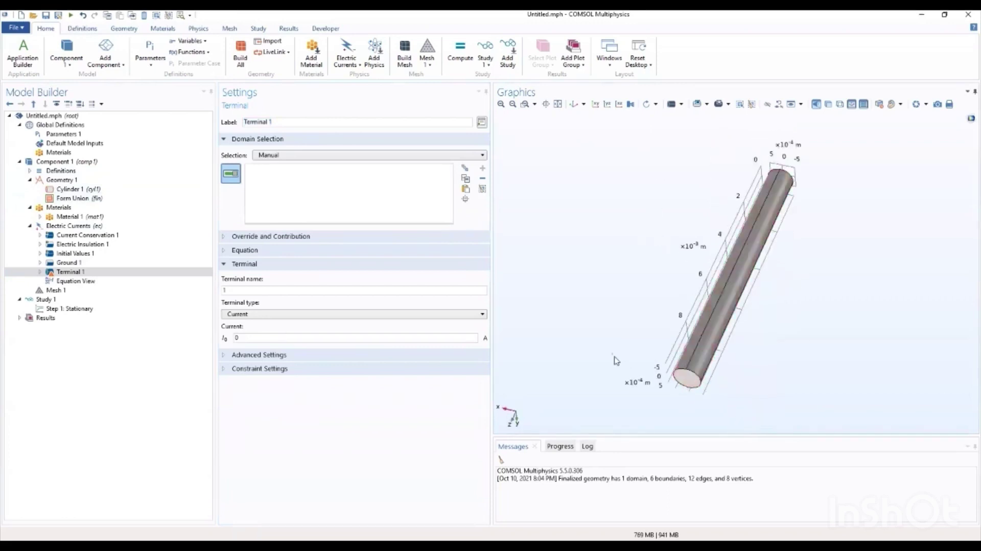
left_click_drag(615, 361, 608, 289)
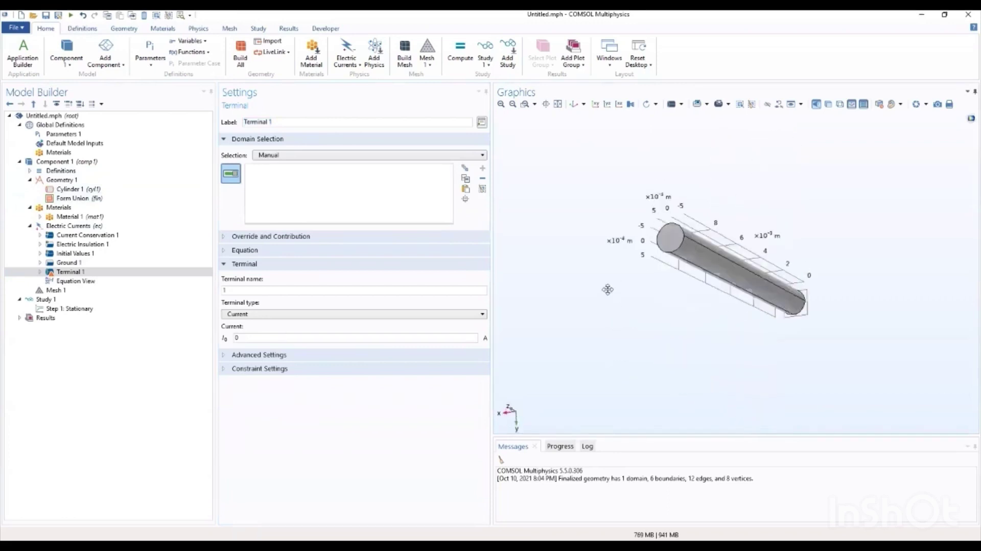
left_click(667, 245)
left_click(666, 246)
left_click_drag(653, 307, 762, 284)
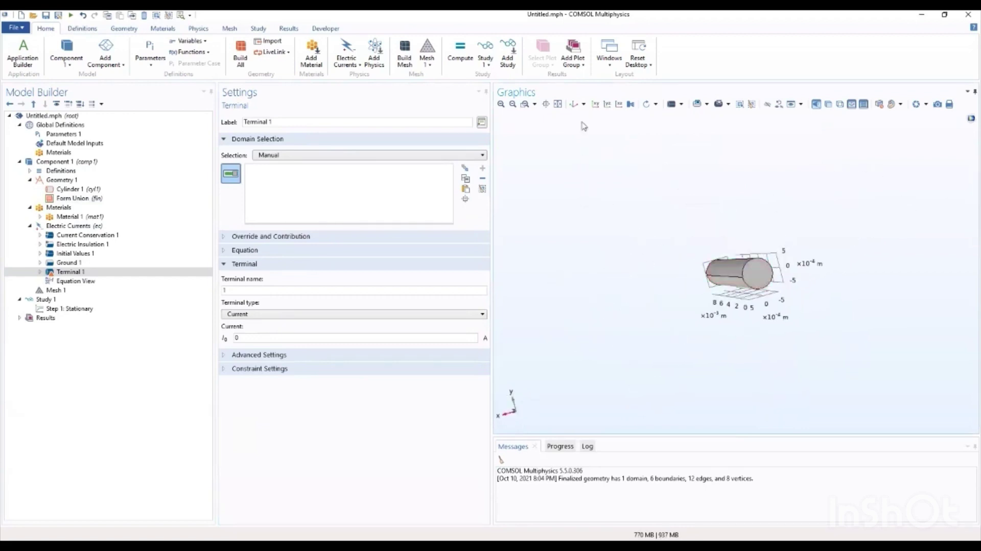
Try to pick only the circular end face for the terminal from the XY view, then clear the selection
left_click(595, 103)
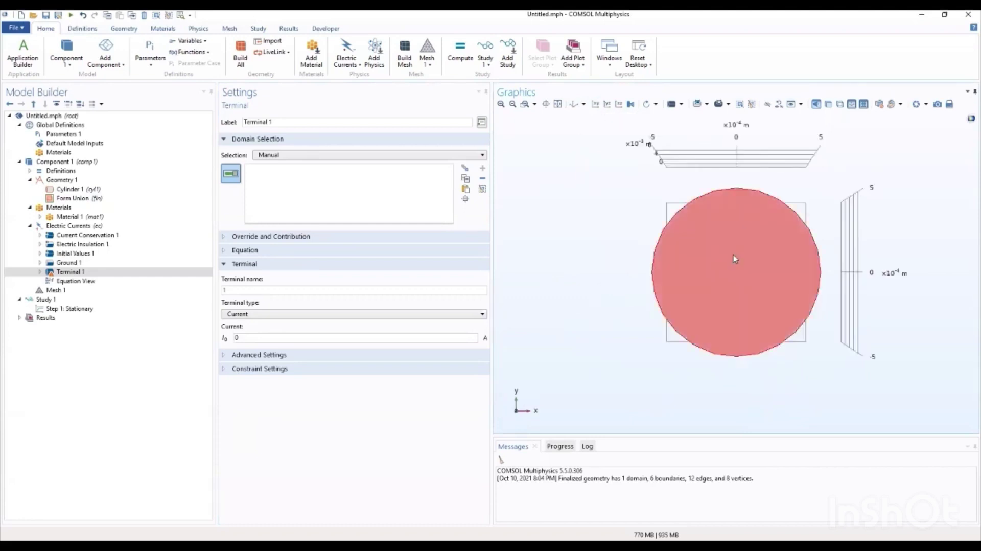
left_click(733, 257)
left_click_drag(693, 268, 715, 299)
scroll(628, 314, "up", 5)
scroll(627, 314, "down", 5)
left_click(714, 288)
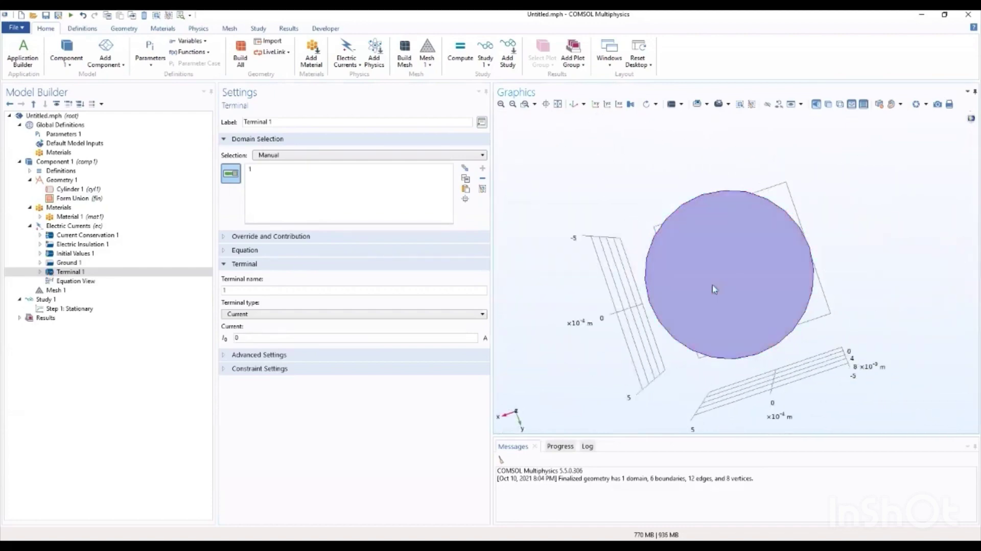
left_click(714, 288)
Try to define the terminal's selection by pasting entity number 1, then remove it again
left_click(466, 189)
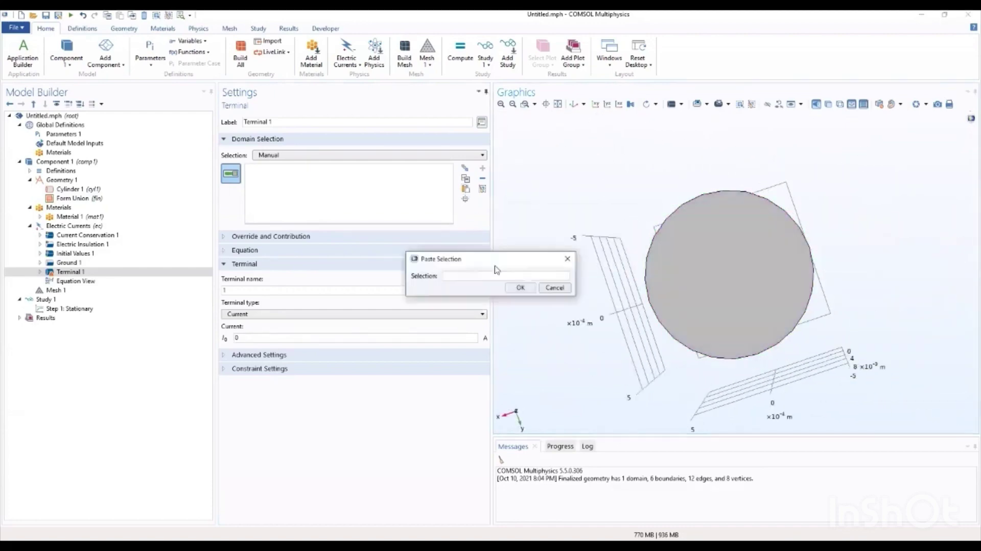
key("Return")
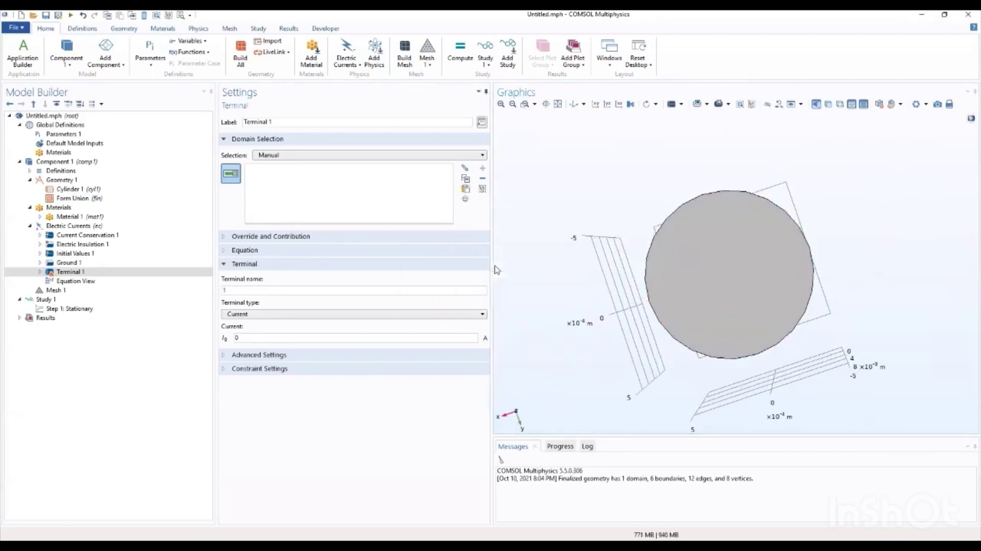
left_click(465, 190)
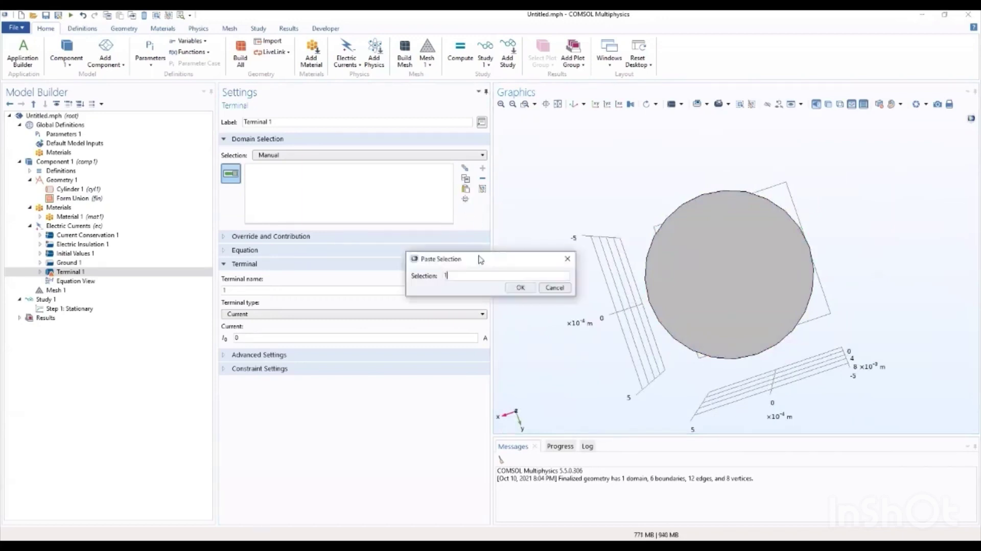
key("Return")
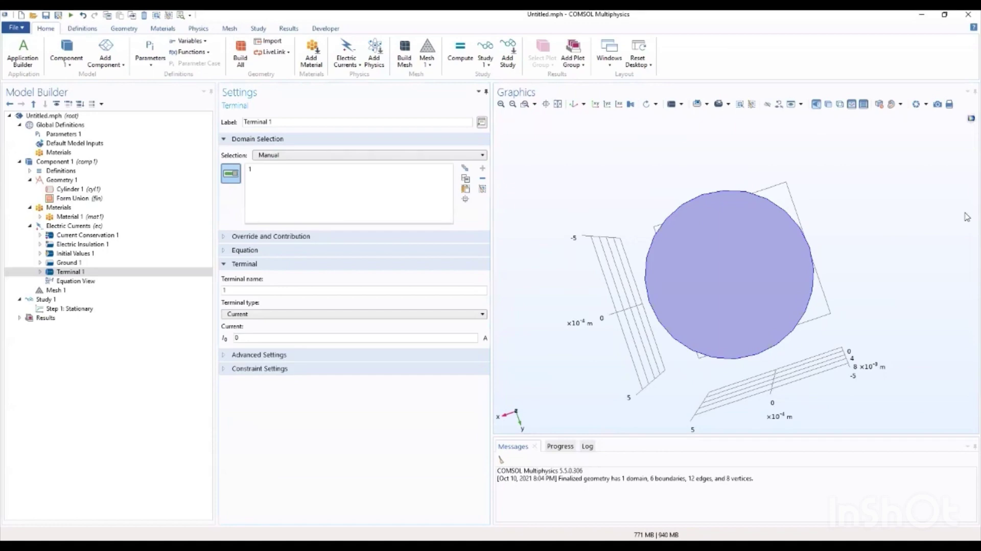
left_click(767, 286)
Try to select a single face of the cylinder for the terminal from an angled close-up, then clear the selection
left_click_drag(767, 286, 760, 244)
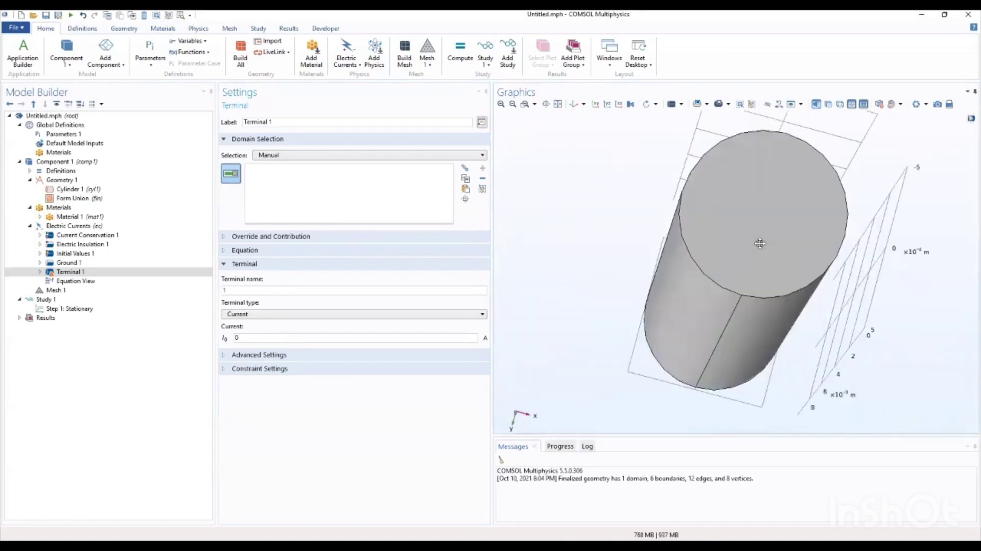
scroll(731, 248, "up", 5)
left_click(729, 250)
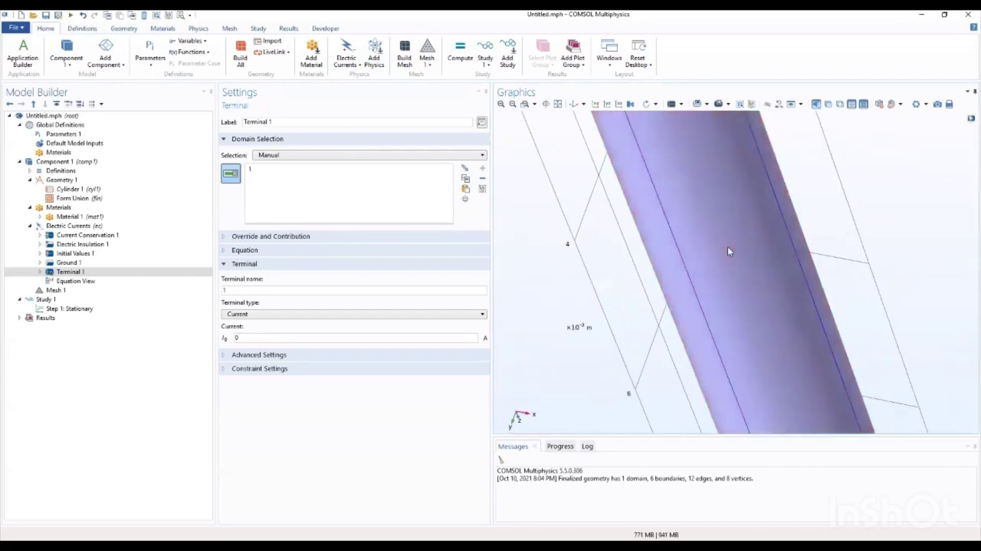
left_click(728, 250)
scroll(728, 250, "down", 5)
scroll(721, 245, "up", 3)
scroll(714, 242, "down", 3)
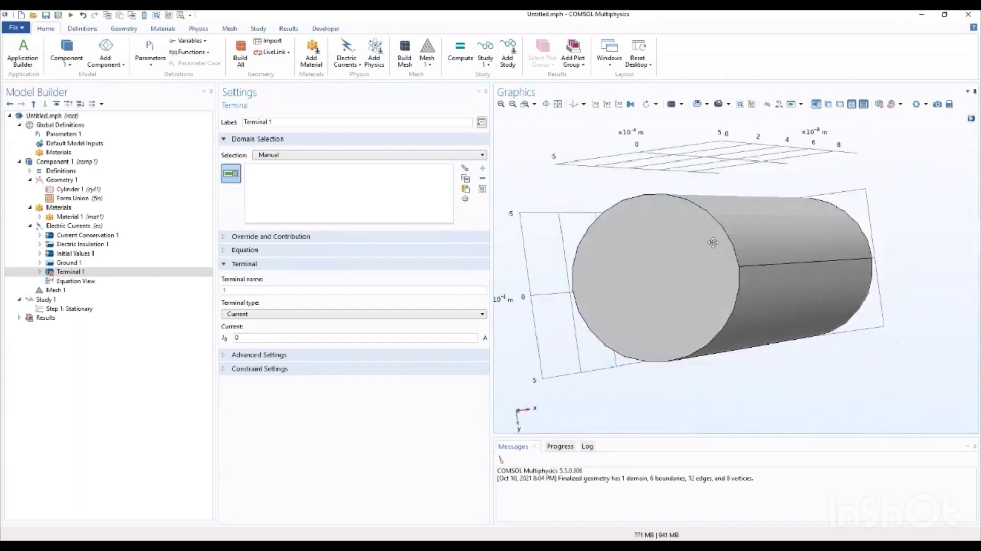
left_click_drag(714, 242, 648, 303)
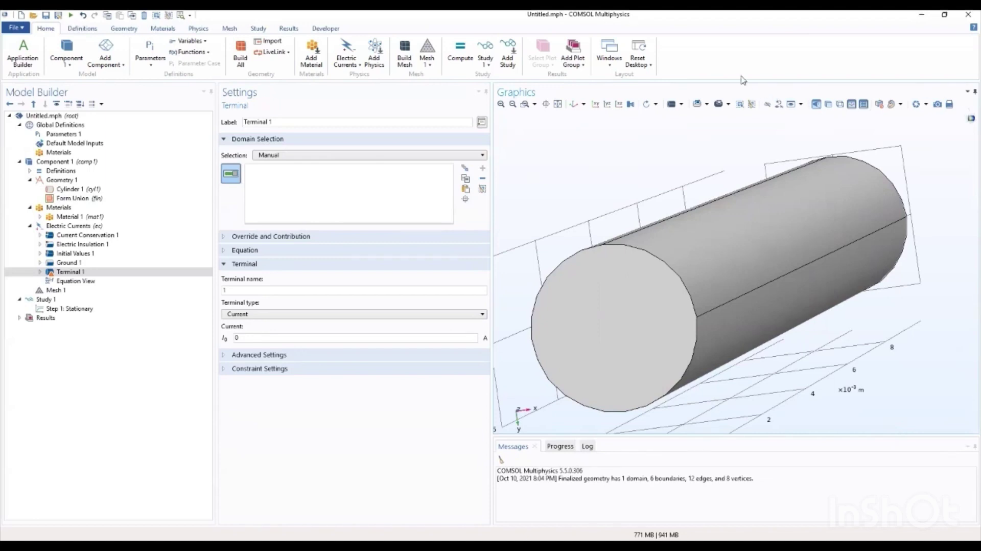
Try once more to select the end face at z = 1 cm for the terminal, checking the cylinder in standard views
left_click(558, 104)
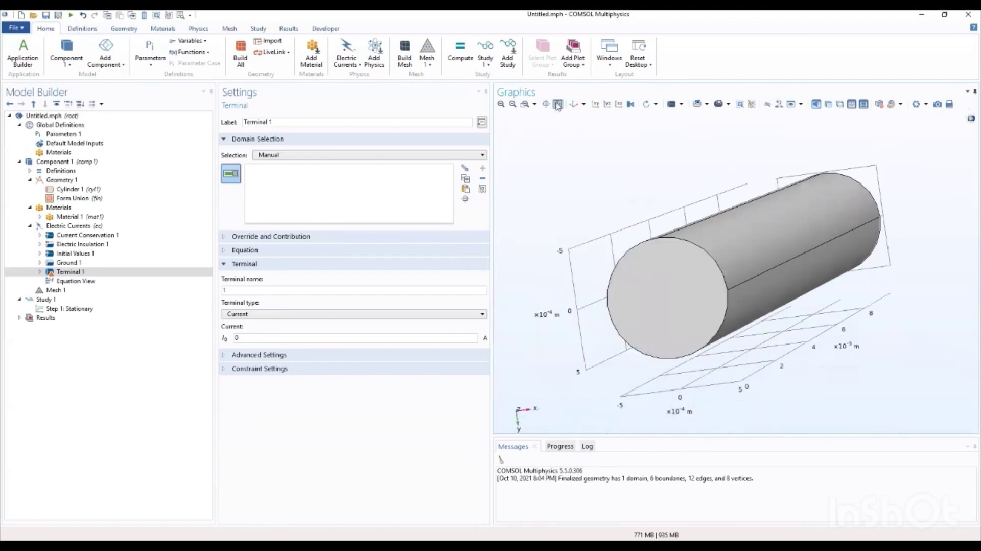
left_click(595, 104)
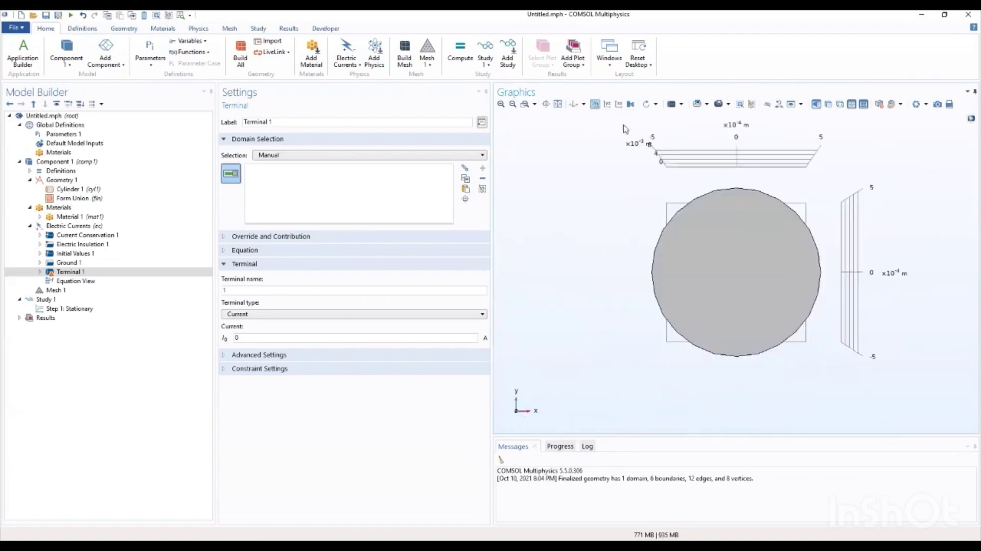
left_click(607, 104)
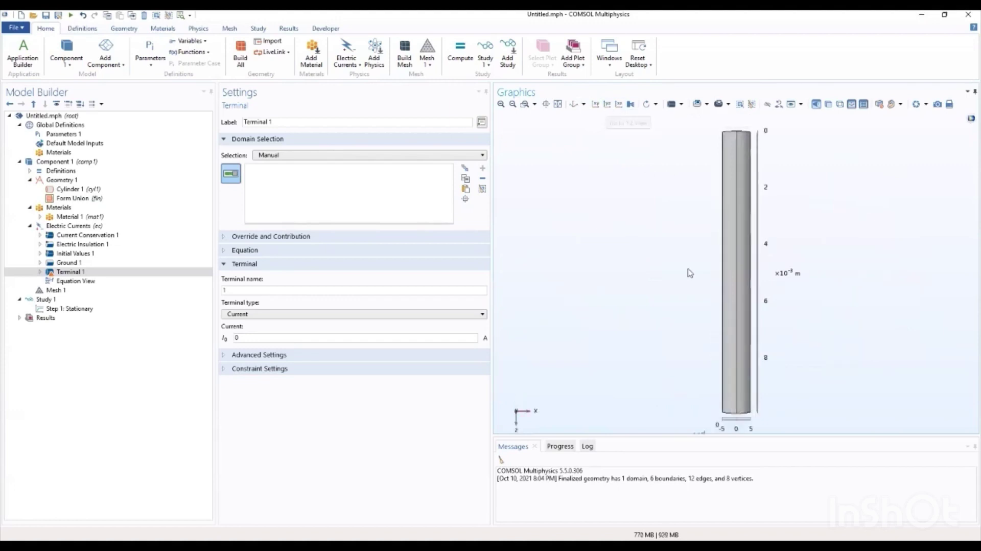
left_click_drag(690, 271, 722, 276)
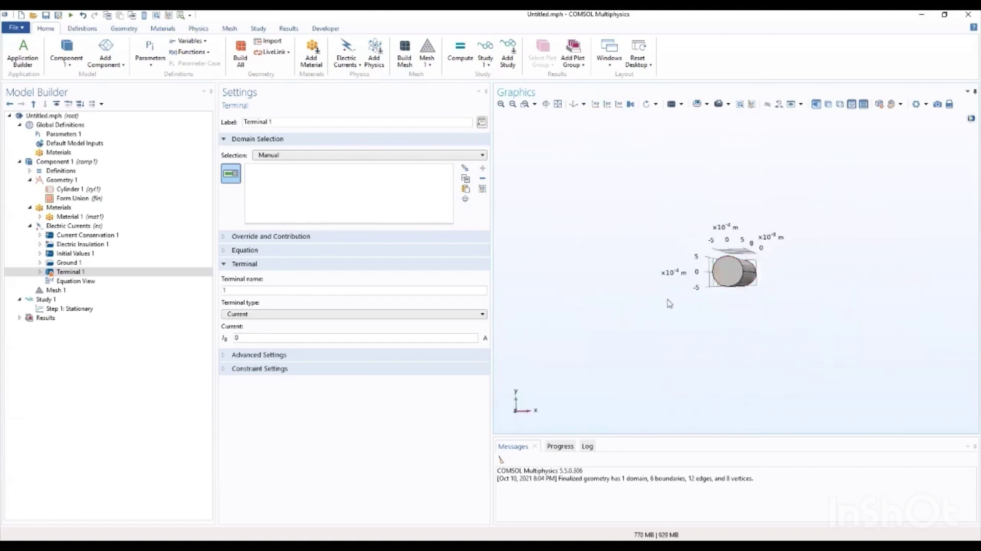
left_click_drag(668, 302, 698, 274)
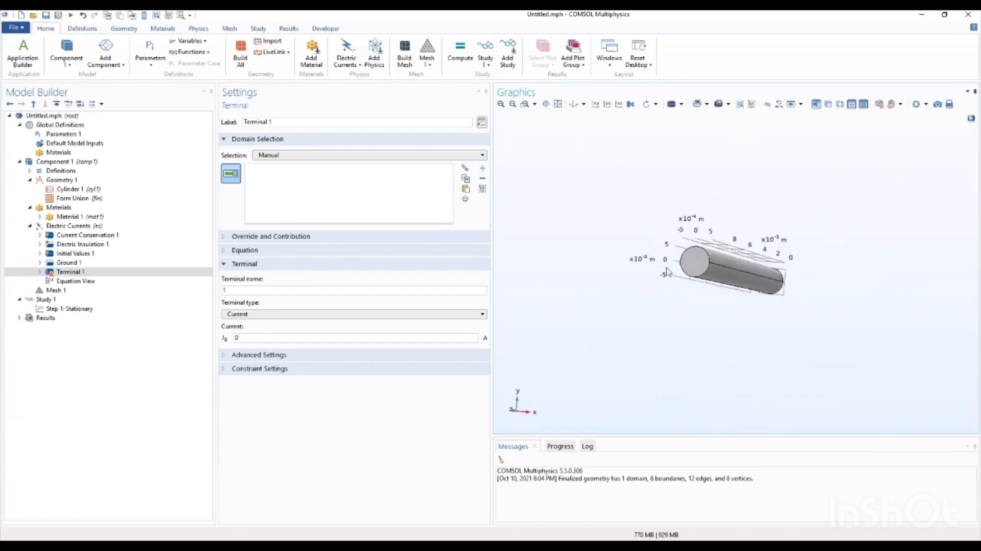
left_click(702, 267)
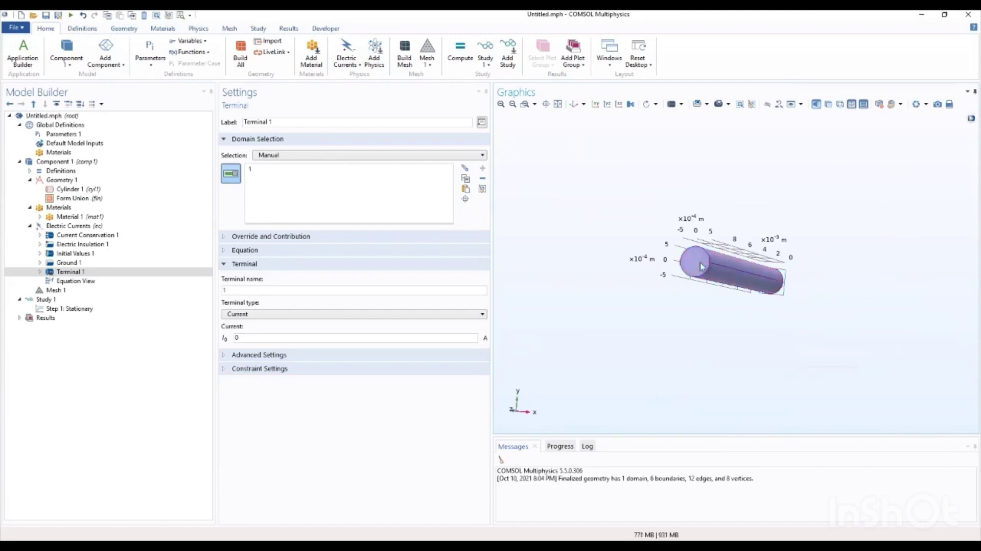
Rebuild the whole geometry from Form Union and return to the terminal settings
left_click(74, 198)
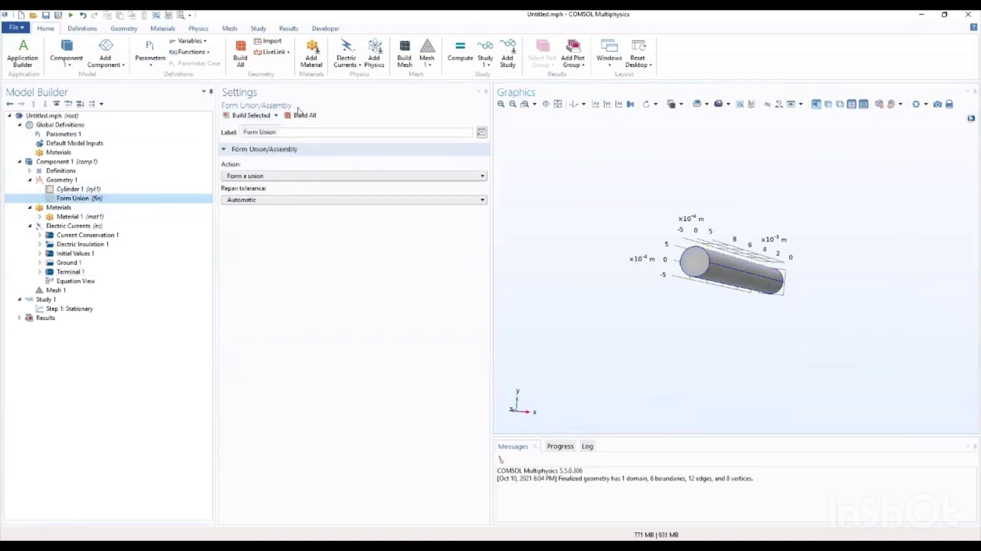
left_click(300, 115)
left_click(69, 272)
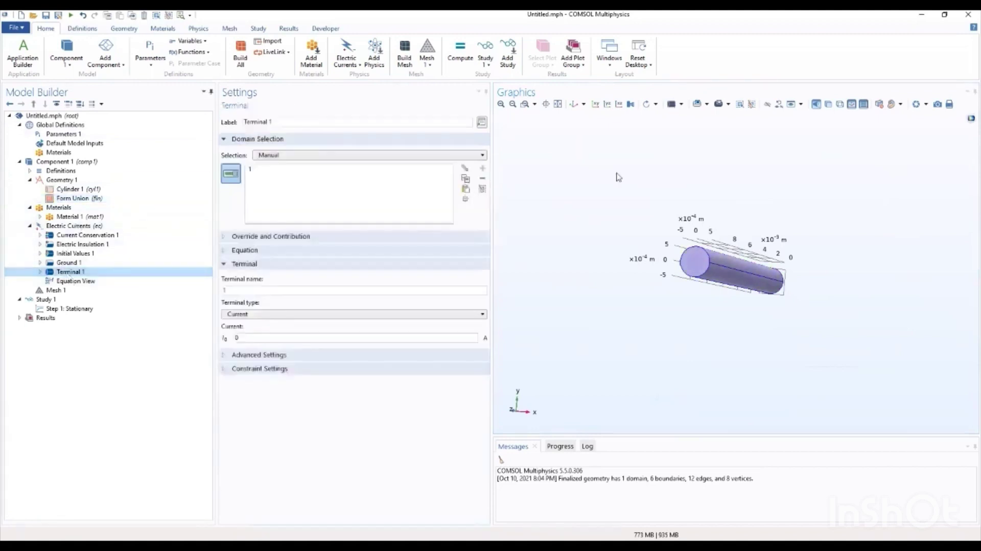
Clear the terminal's selection and try to assign entity number 4 by pasting it
left_click_drag(617, 175, 628, 218)
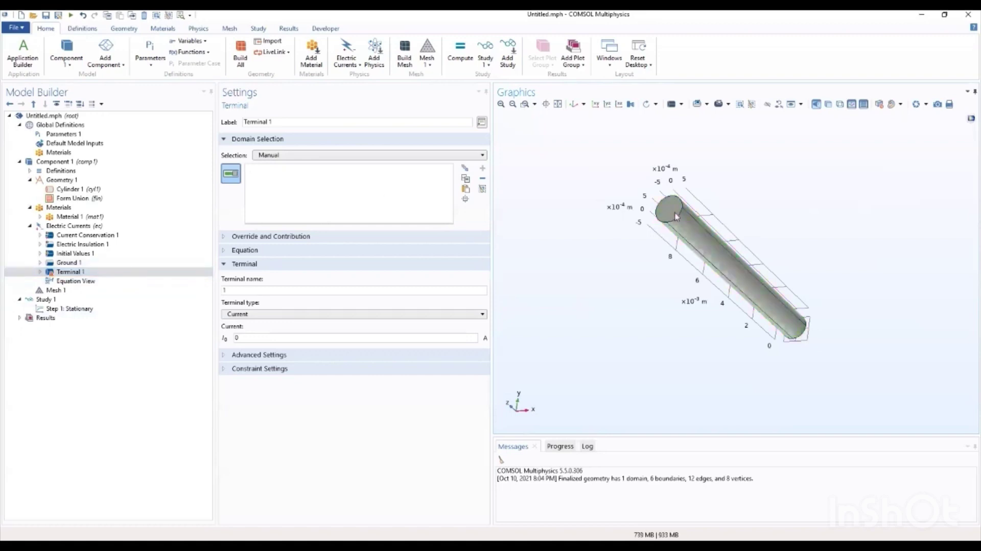
left_click_drag(676, 216, 719, 289)
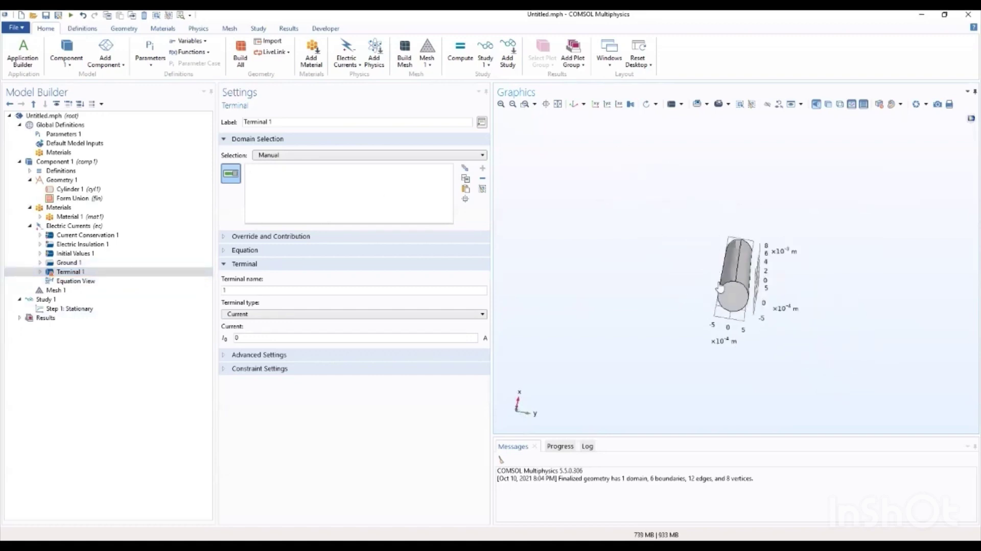
left_click(465, 190)
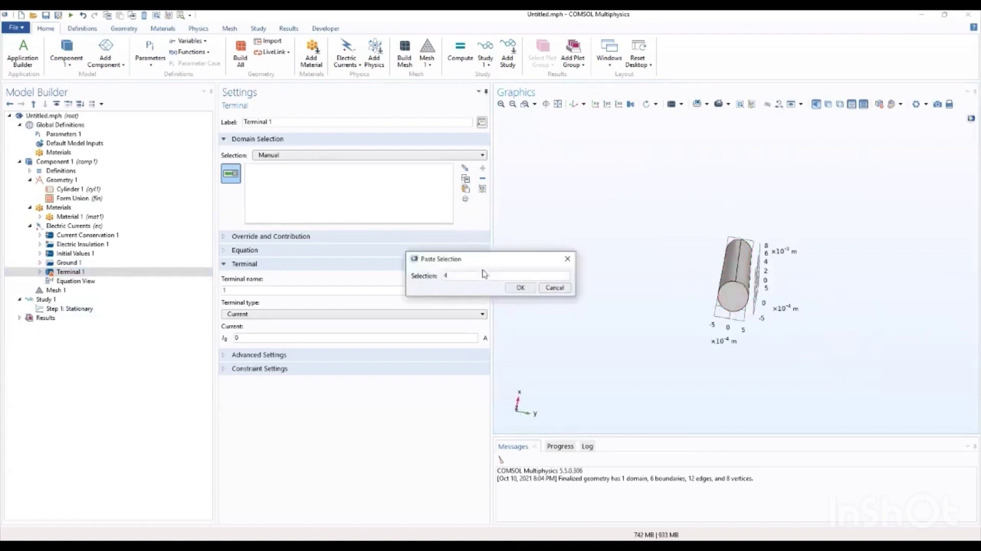
key("Return")
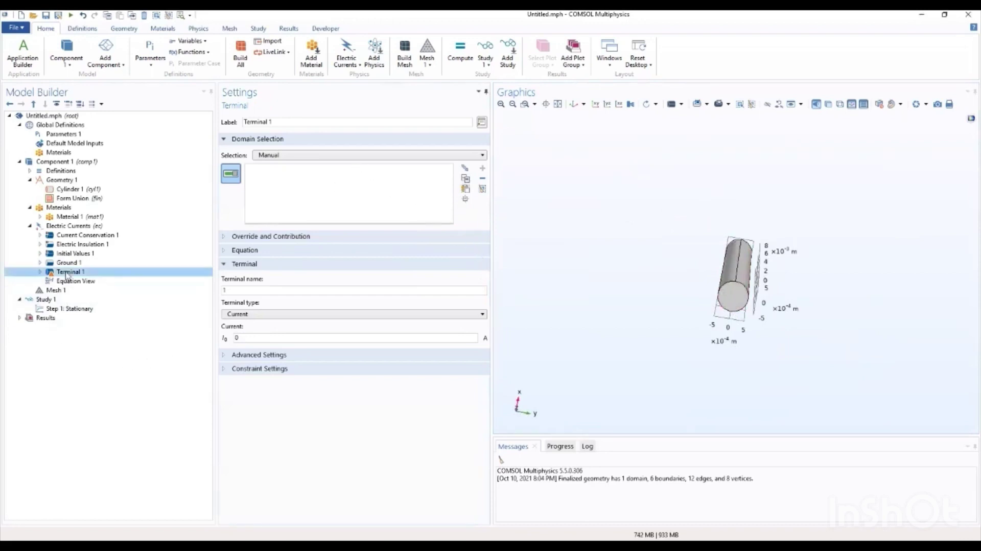
Check the boundary selection of the Ground condition and return to the terminal settings
right_click(66, 273)
left_click(66, 262)
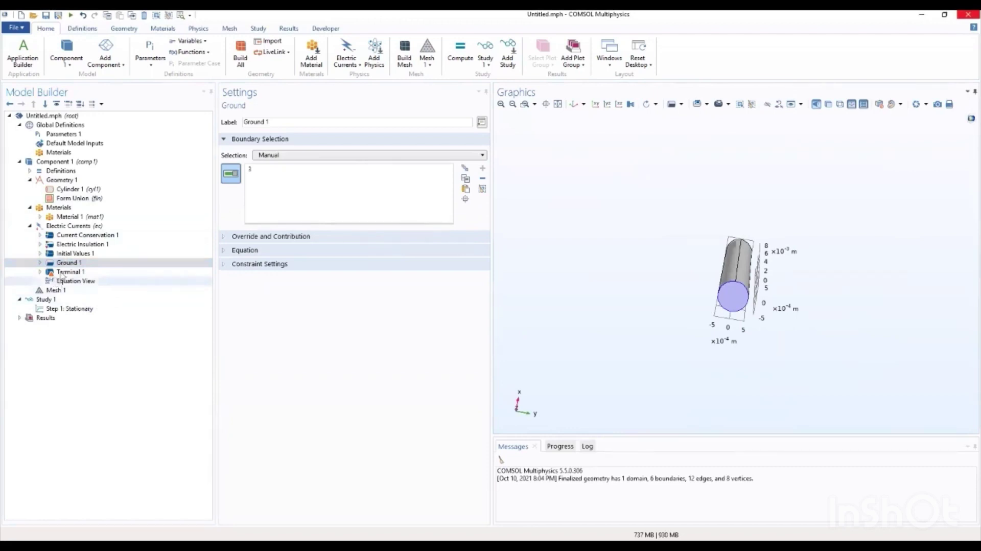
left_click(68, 272)
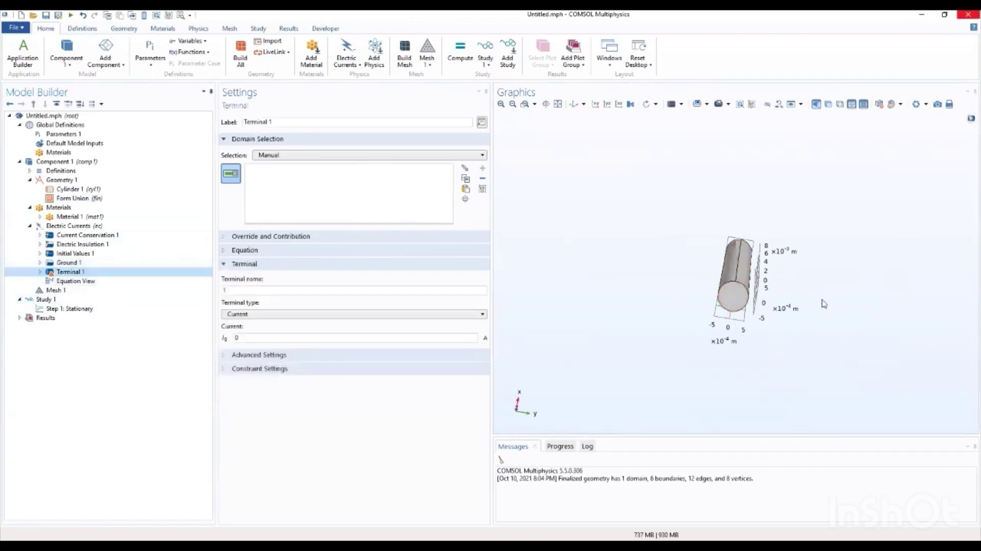
Restore the default 3D view and try to pick the z = 1 cm end face for the terminal
left_click_drag(816, 298, 662, 313)
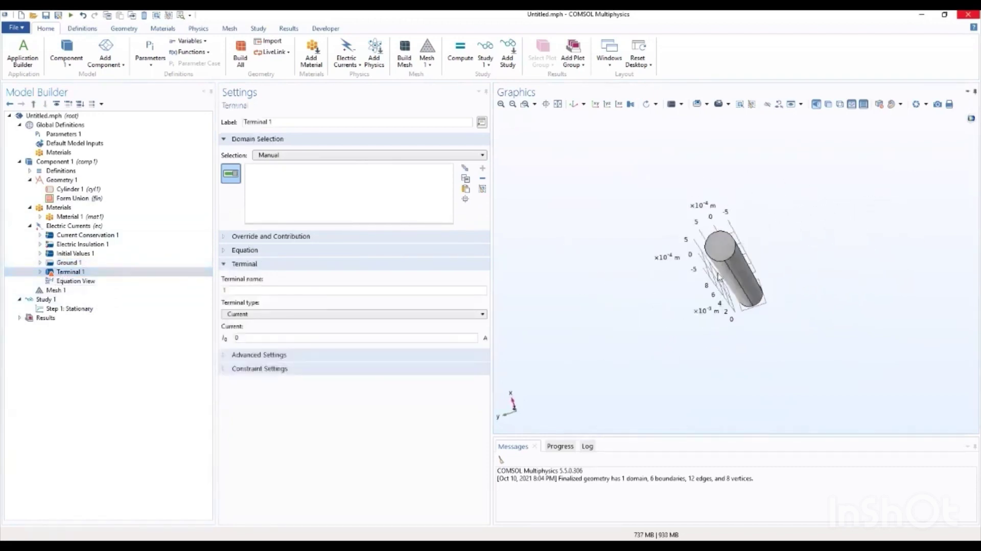
left_click_drag(725, 255, 730, 235)
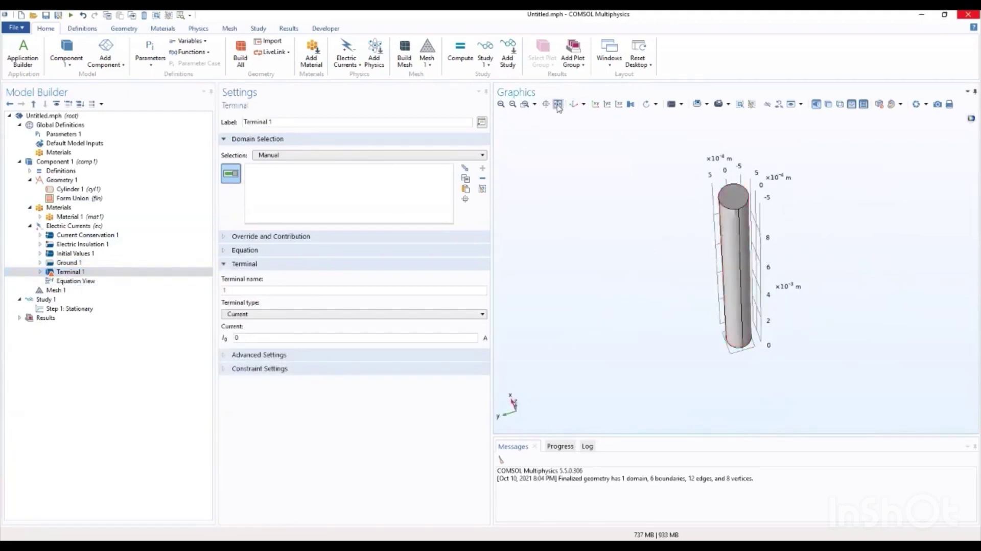
left_click(558, 104)
left_click(571, 105)
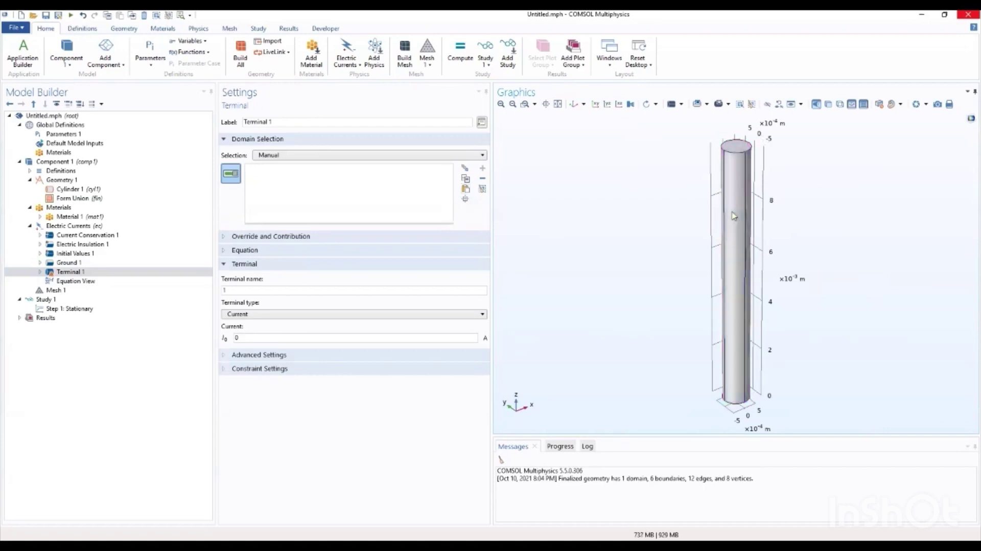
left_click_drag(755, 214, 703, 343)
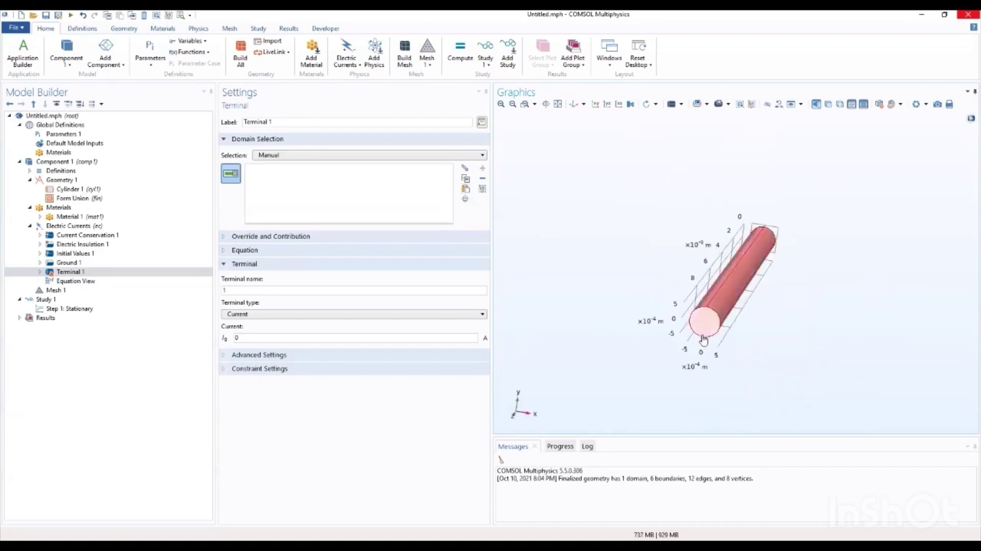
left_click(704, 337)
left_click(704, 337)
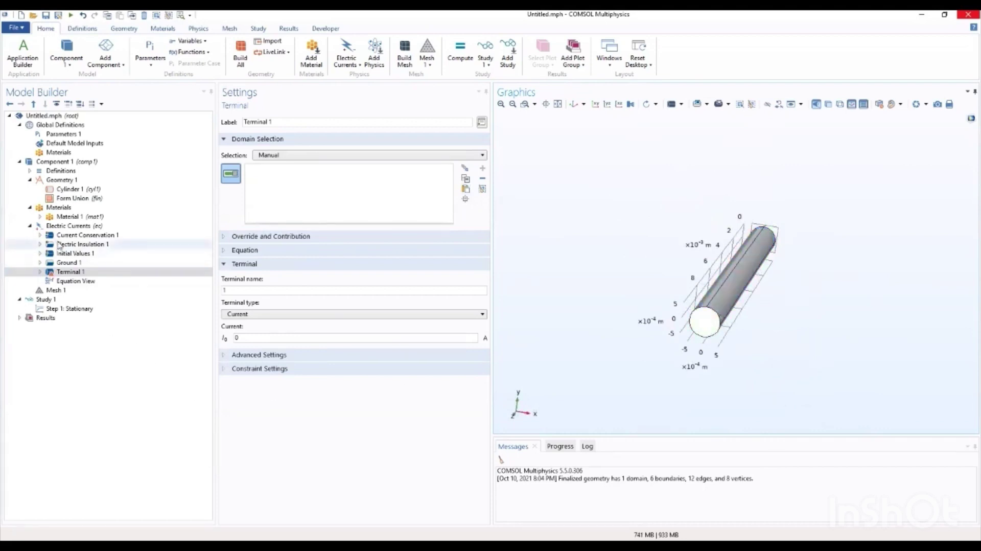
Review the Electric Currents nodes and compare the selection settings of the Ground condition with those of the terminal
left_click(66, 226)
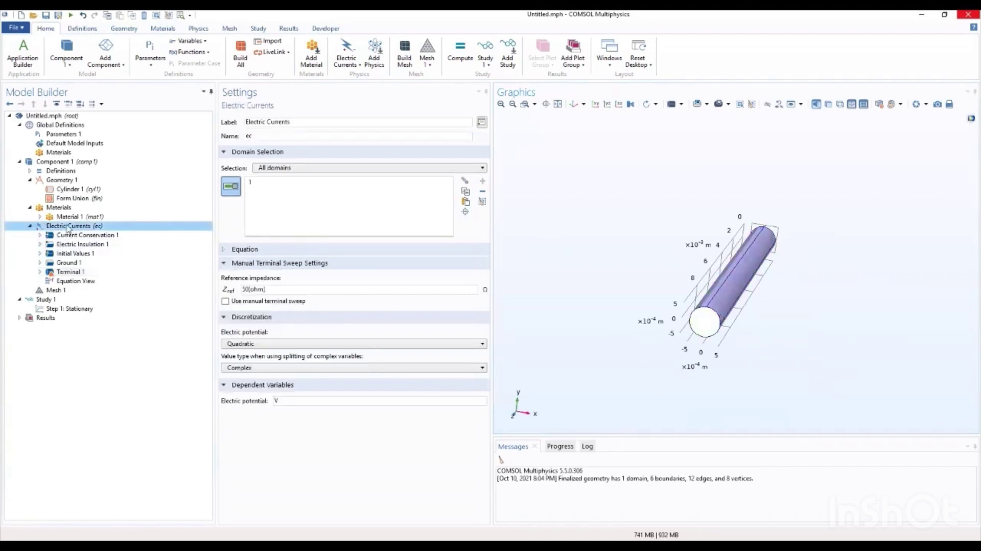
left_click(69, 236)
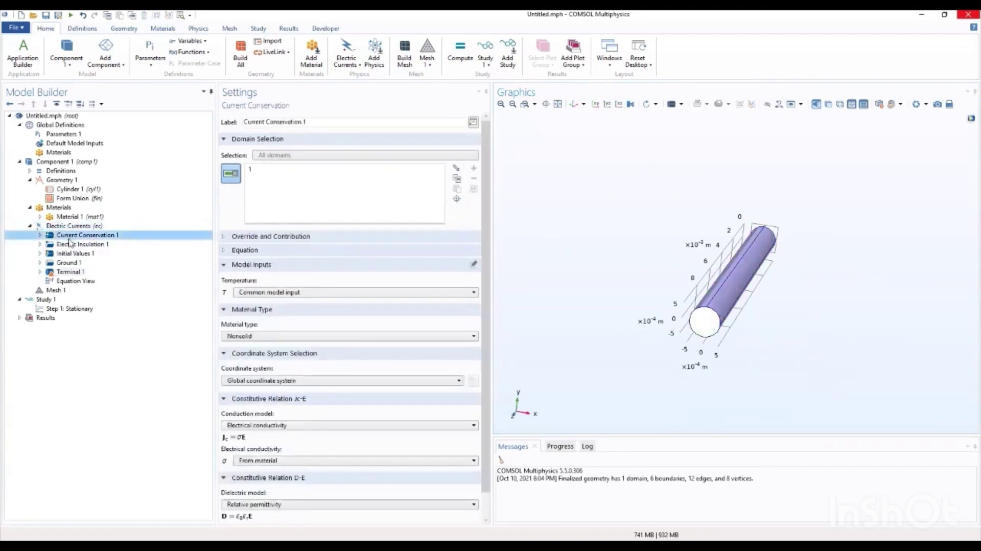
left_click(71, 253)
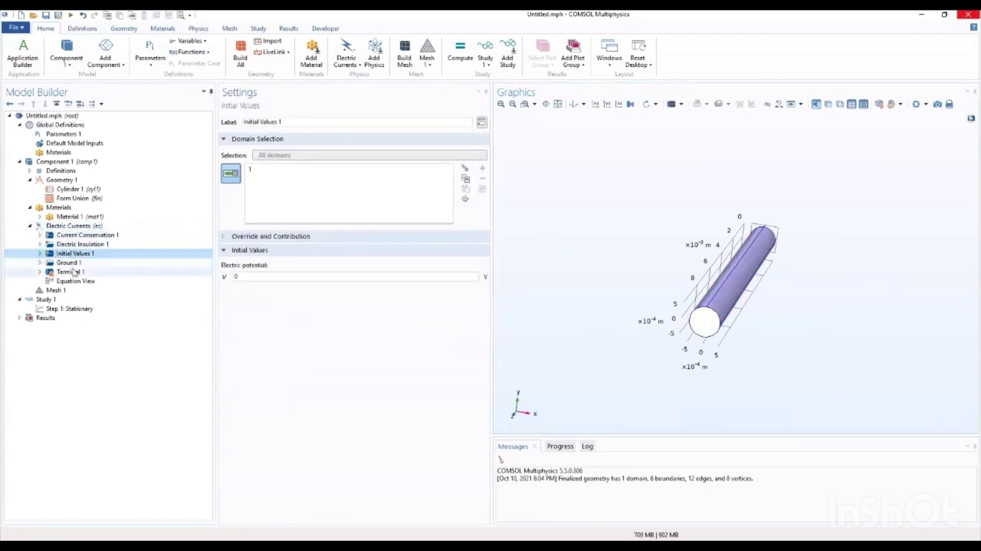
left_click(72, 271)
left_click(73, 264)
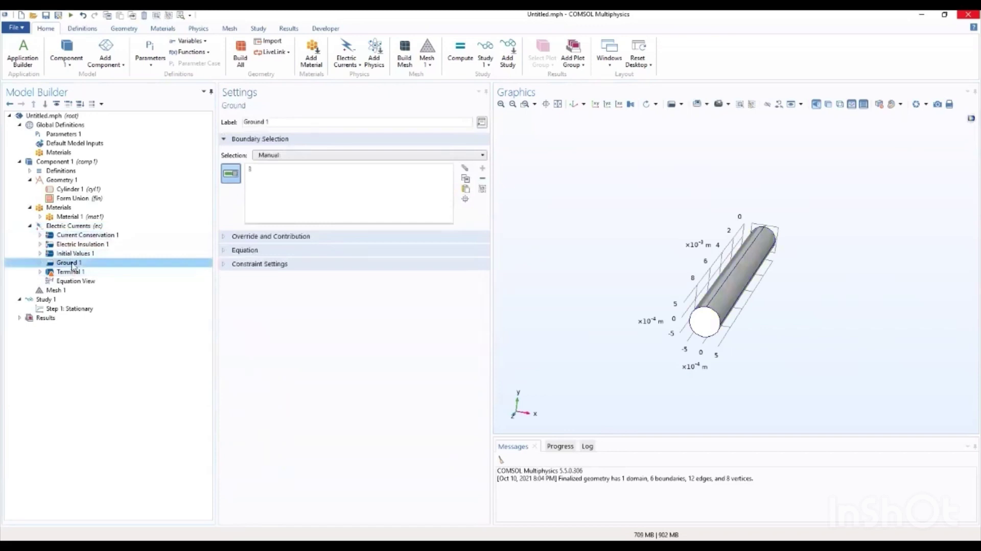
left_click(73, 271)
left_click(74, 263)
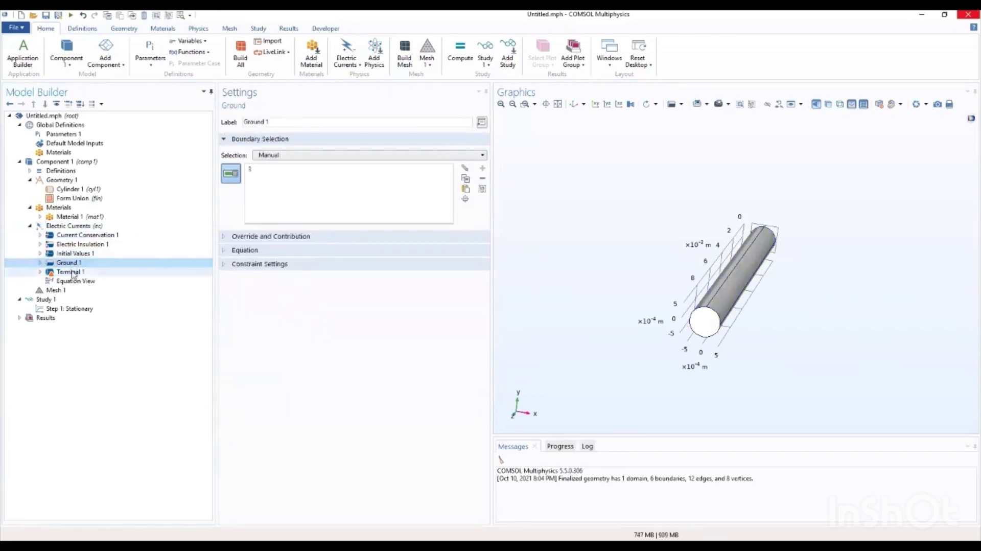
left_click(73, 271)
left_click(73, 262)
left_click(73, 271)
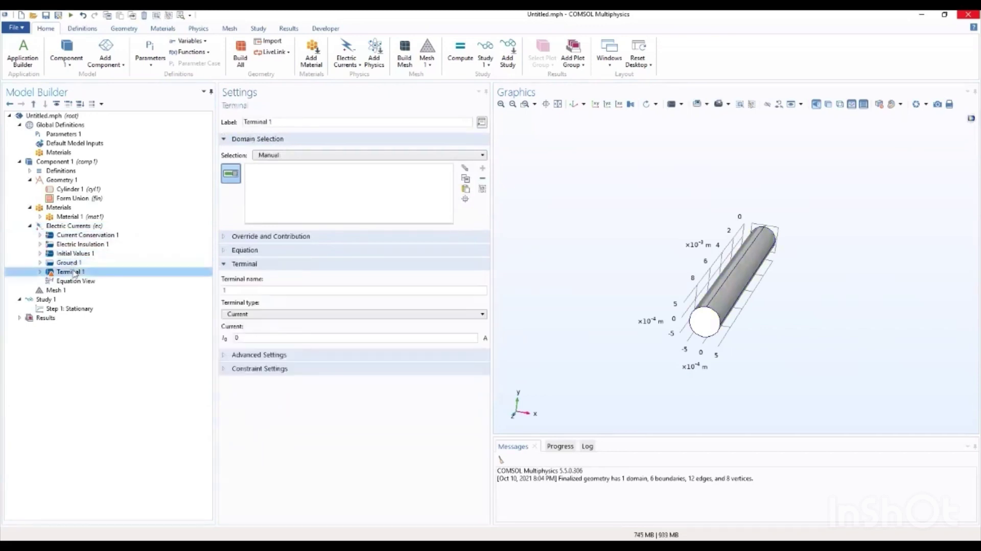
Try to pick the cylinder's end face for the terminal and deselect what was picked
left_click(703, 336)
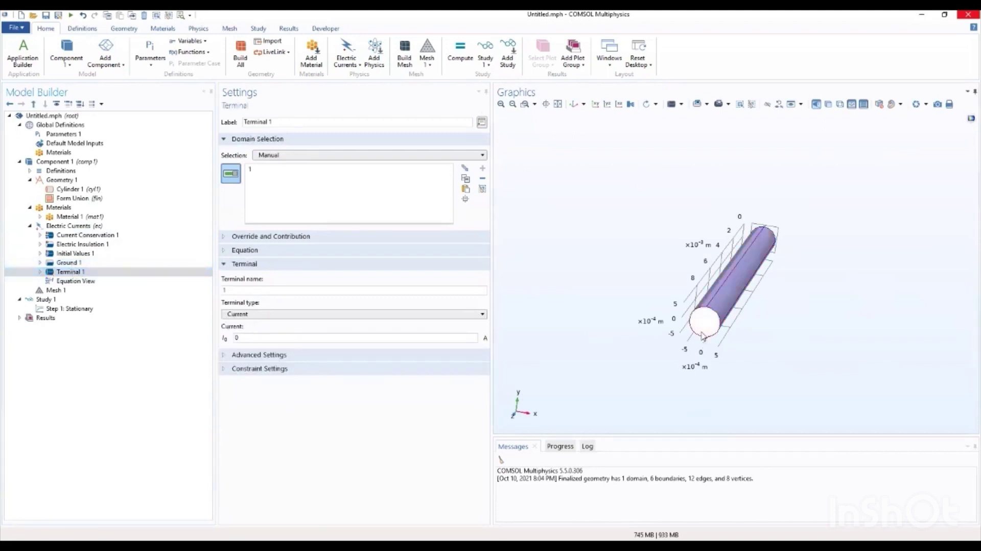
left_click(702, 336)
left_click_drag(749, 327, 626, 353)
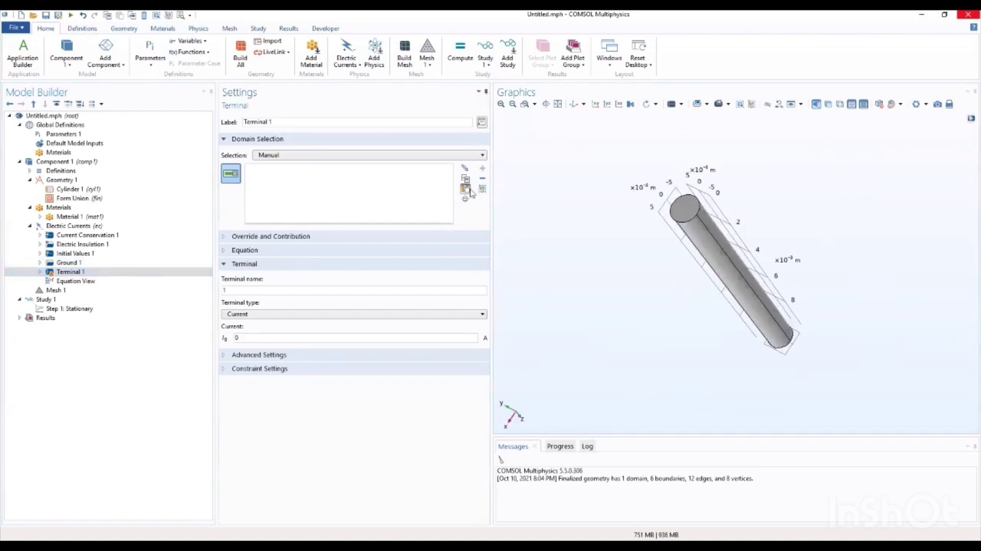
left_click(466, 189)
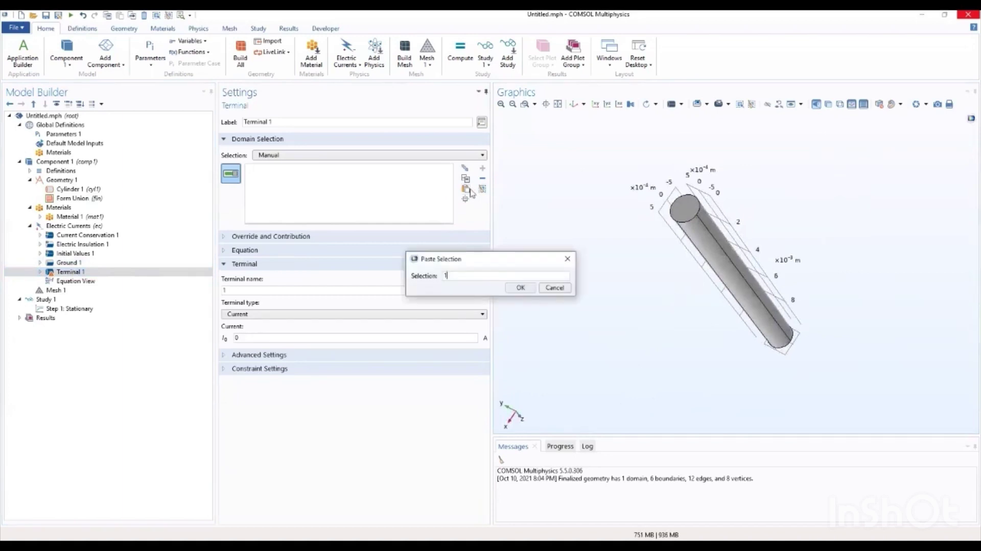
type("1")
left_click(567, 258)
Apply the terminal to all domains, then remove domain 1 from its selection
left_click(405, 156)
left_click(394, 176)
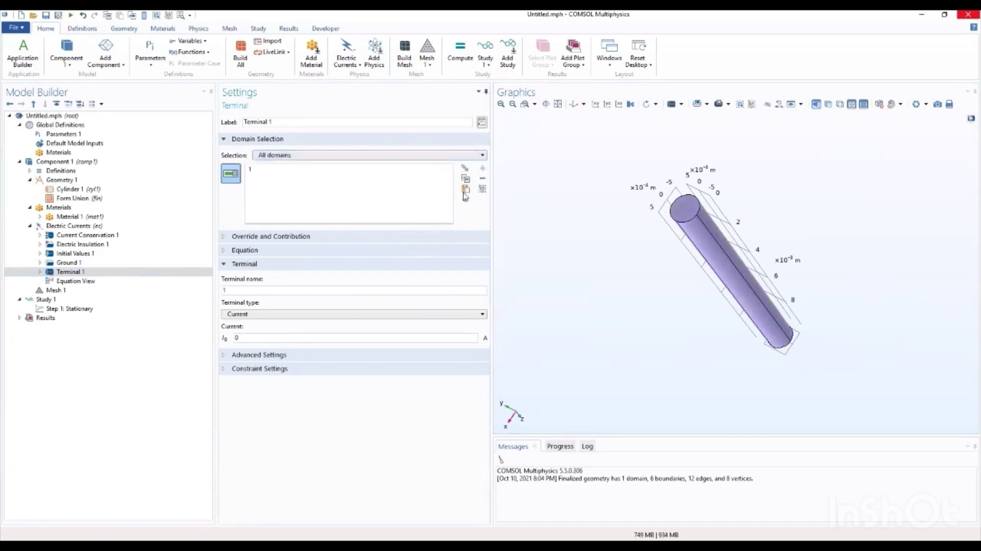
left_click(352, 171)
left_click(482, 179)
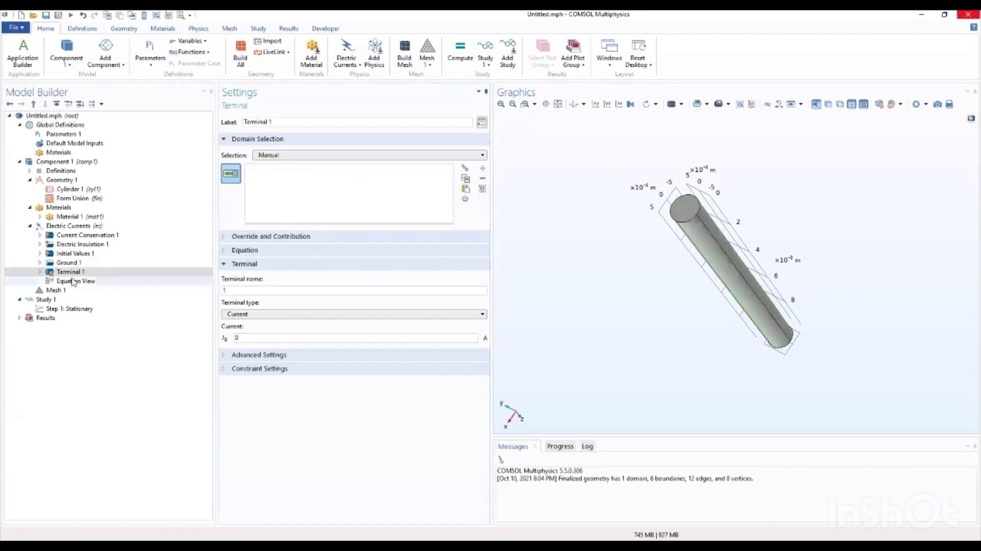
Delete Terminal 1 and add a new domain-level Terminal to the Electric Currents physics
right_click(69, 272)
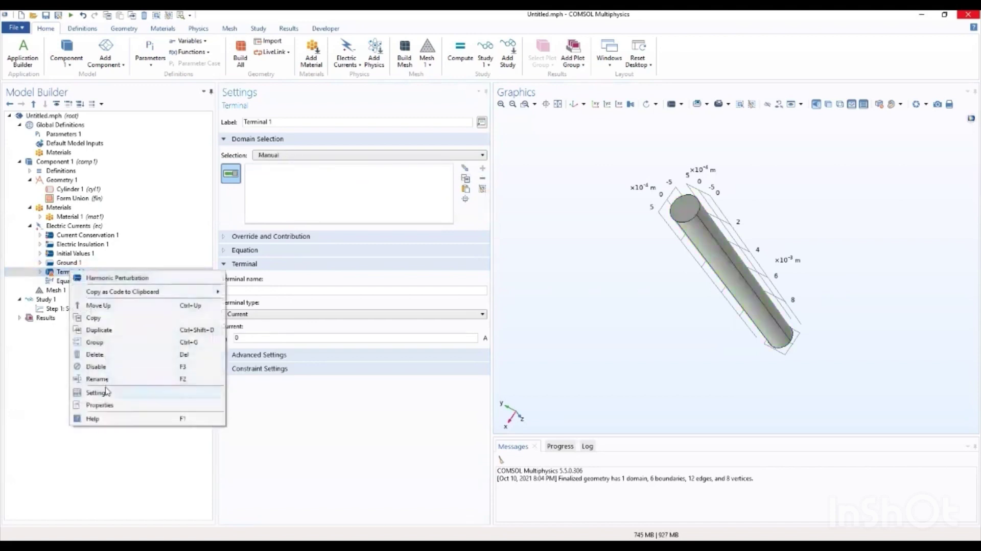
left_click(95, 354)
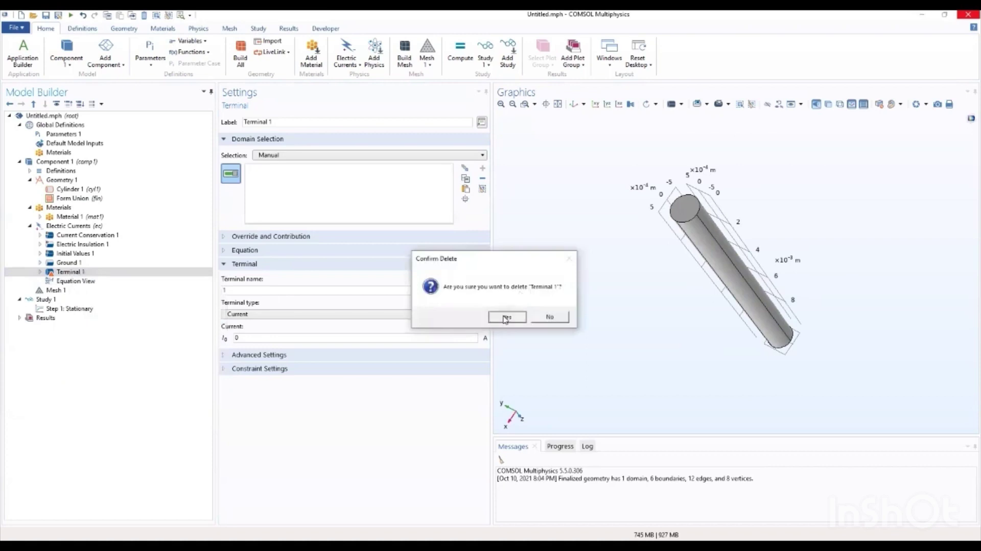
left_click(505, 317)
right_click(65, 230)
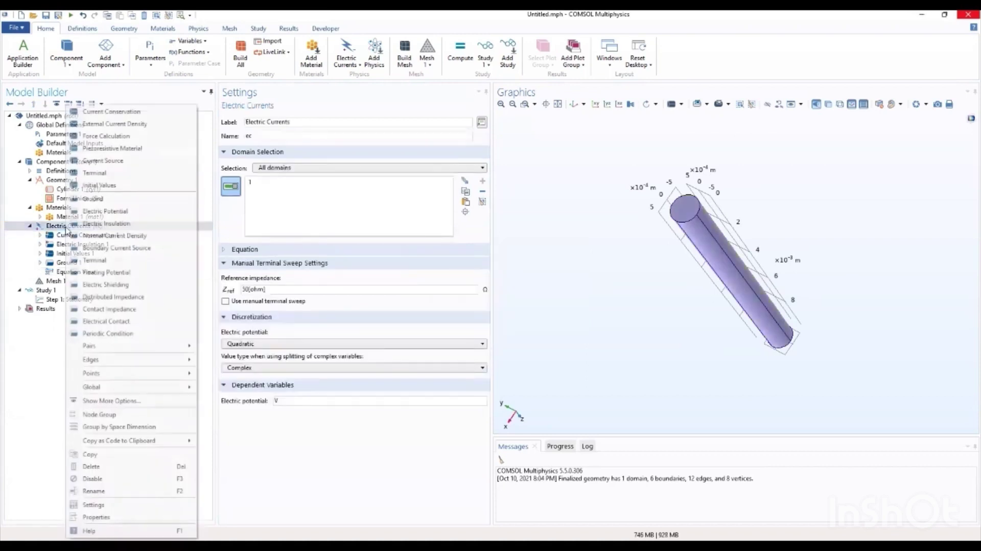
left_click(93, 173)
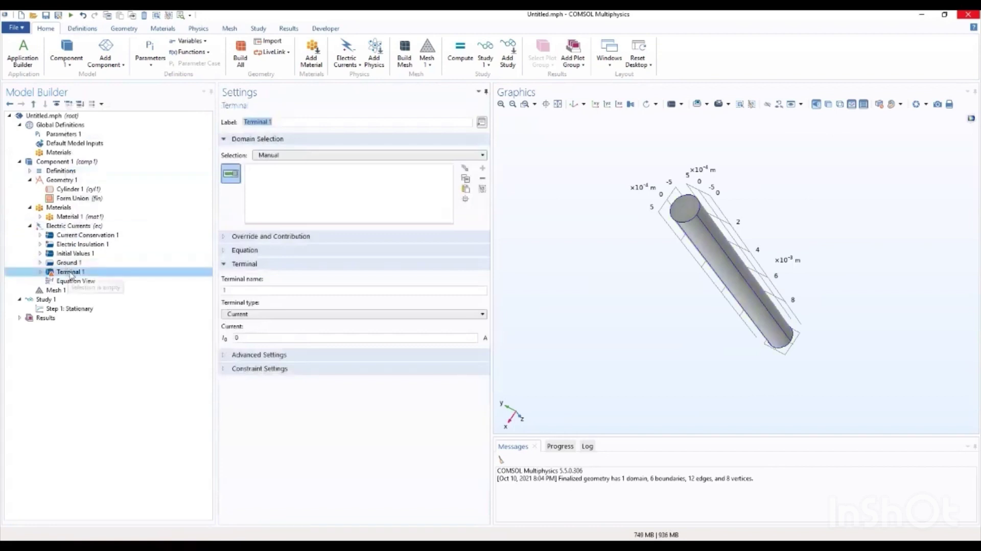
Try to assign the cylinder's end face to the new terminal by picking it and by pasting entity number 4
left_click_drag(597, 174, 820, 226)
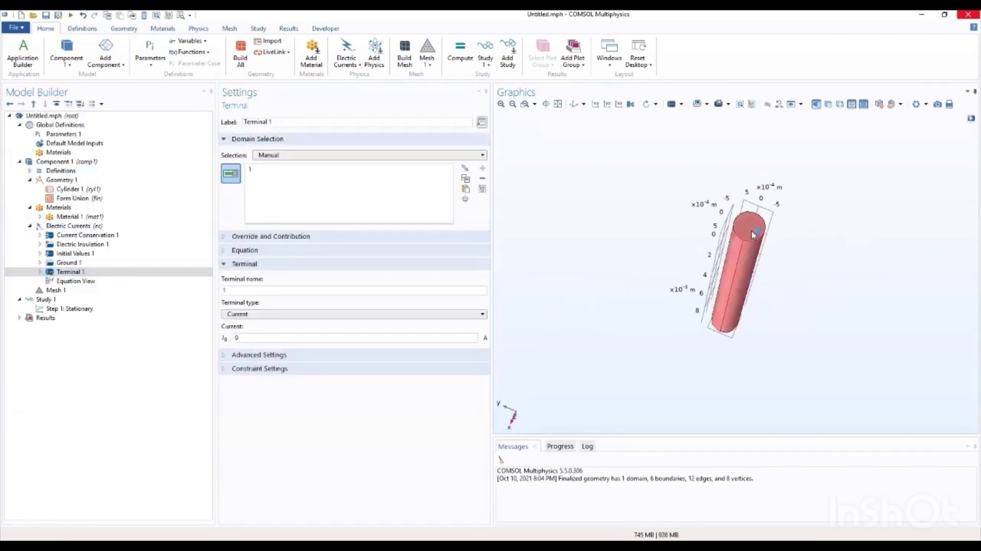
left_click(465, 189)
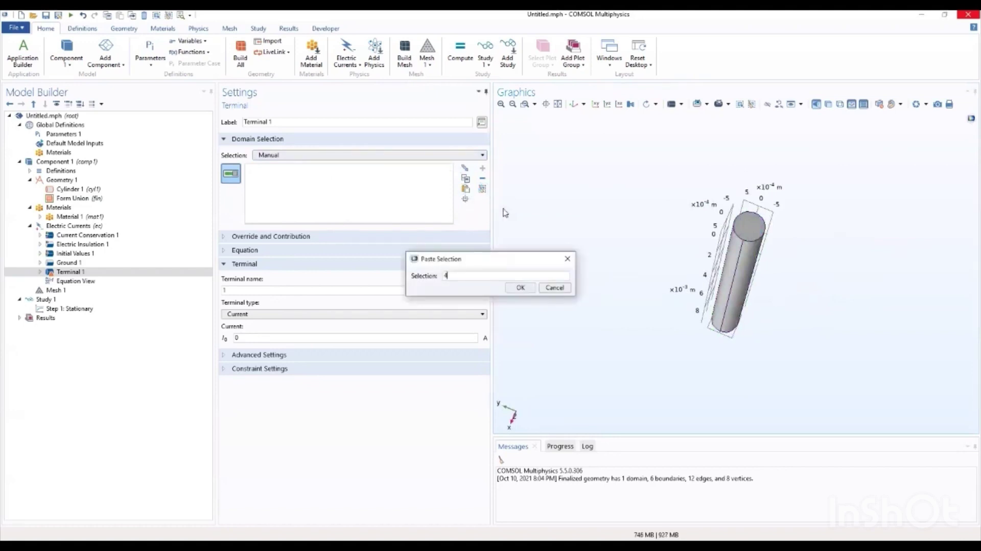
key("Return")
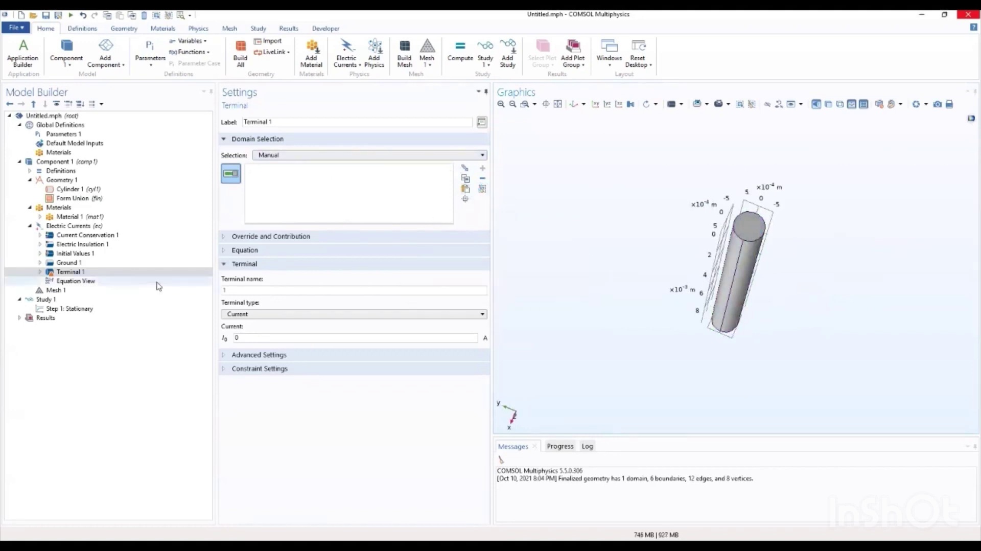
left_click(132, 276)
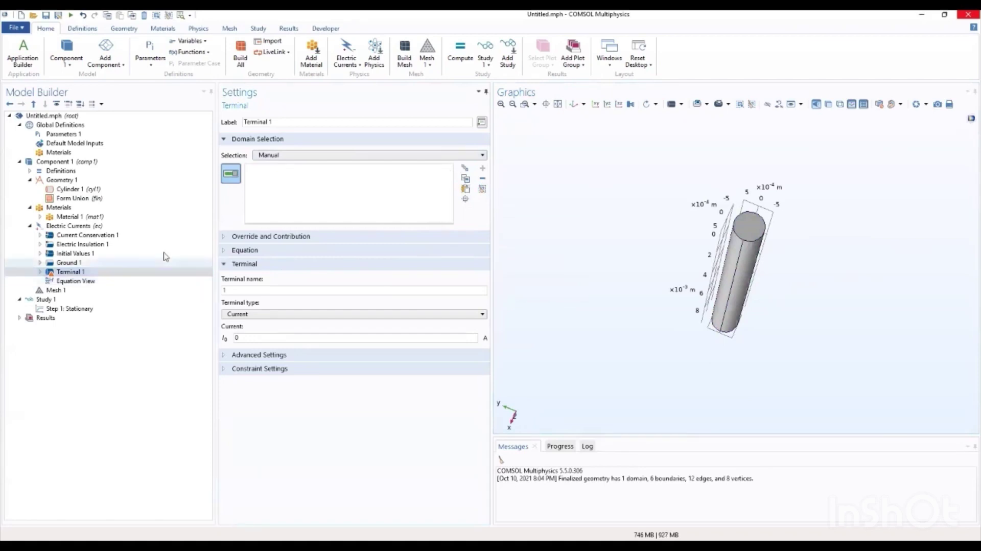
left_click(104, 272)
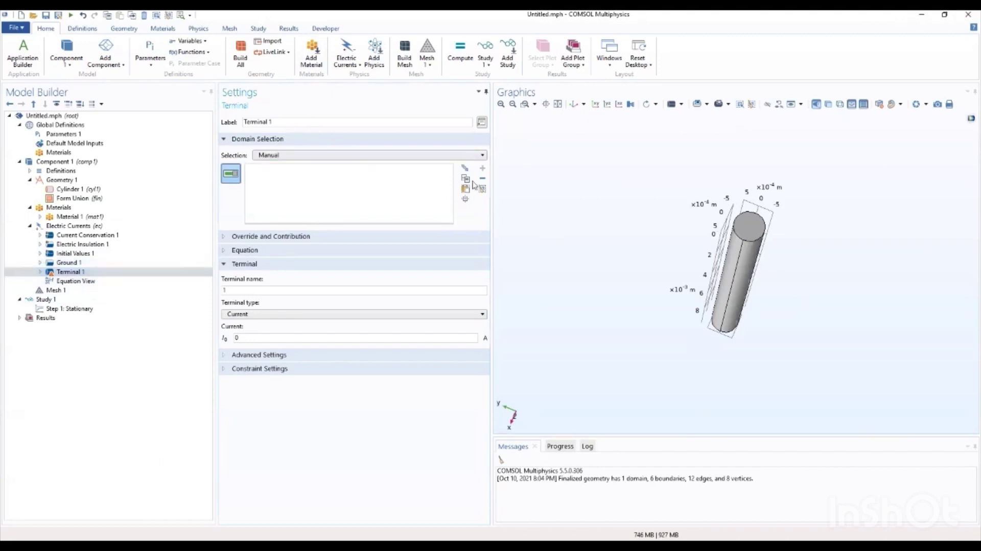
Check the Ground condition's boundary selection, then replace the existing terminal with another domain-level Terminal
left_click(89, 263)
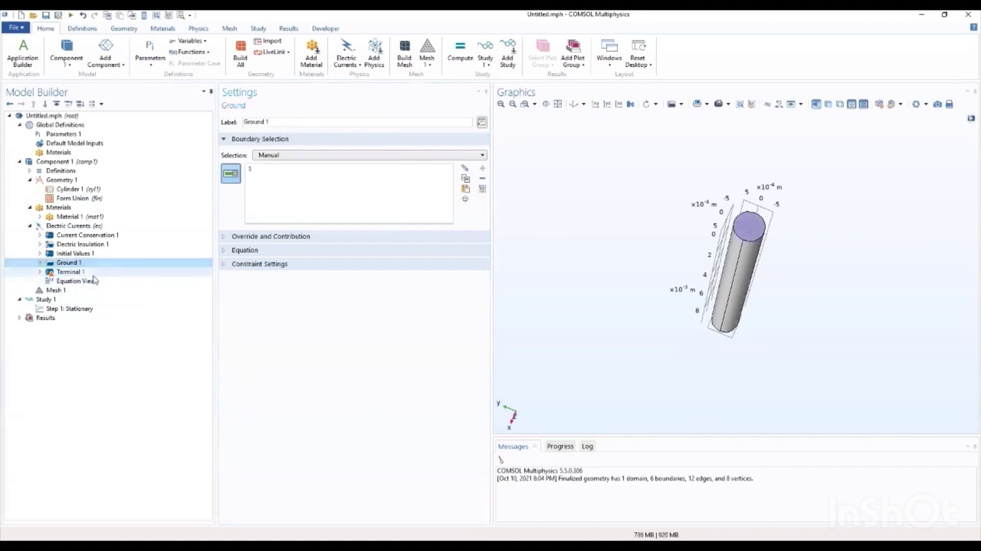
left_click(93, 273)
right_click(82, 272)
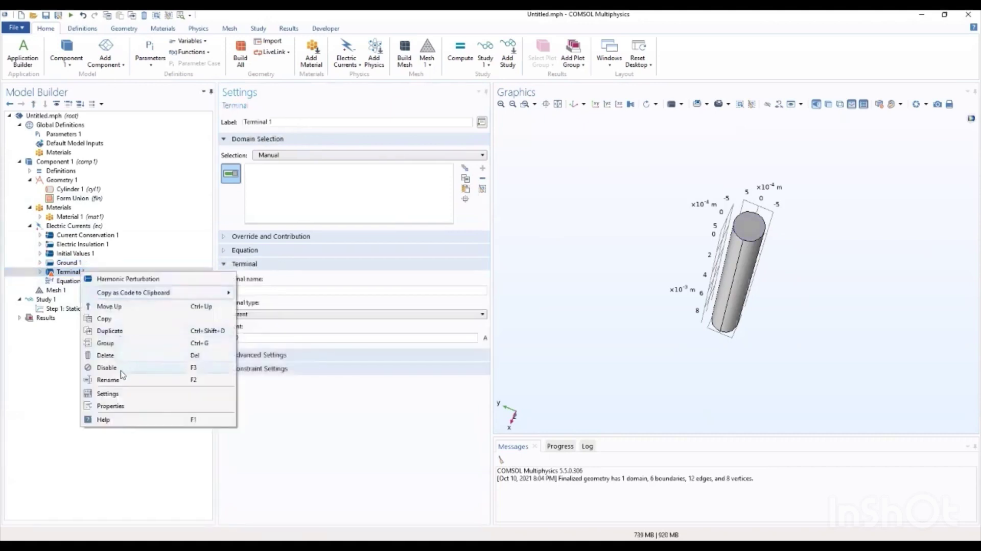
left_click(107, 355)
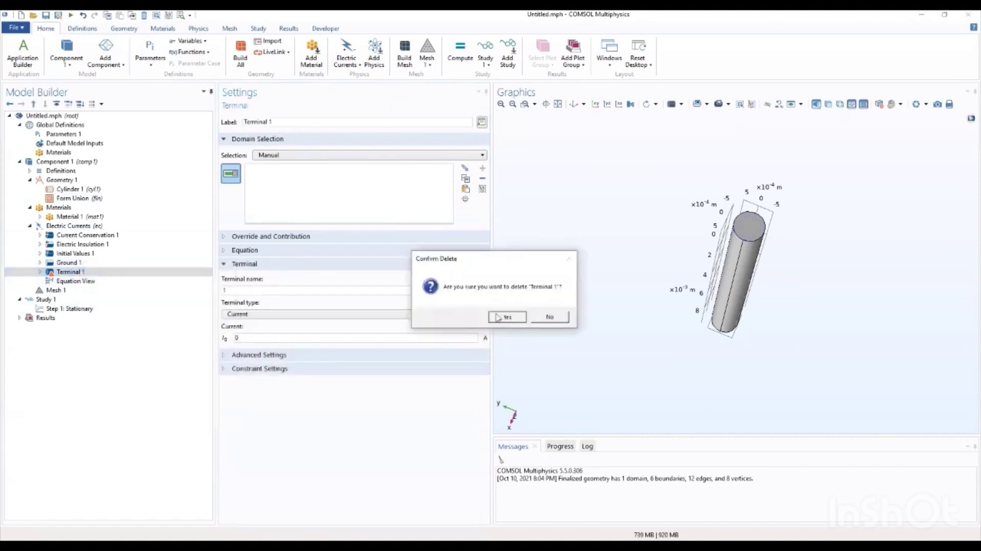
key("Return")
right_click(55, 225)
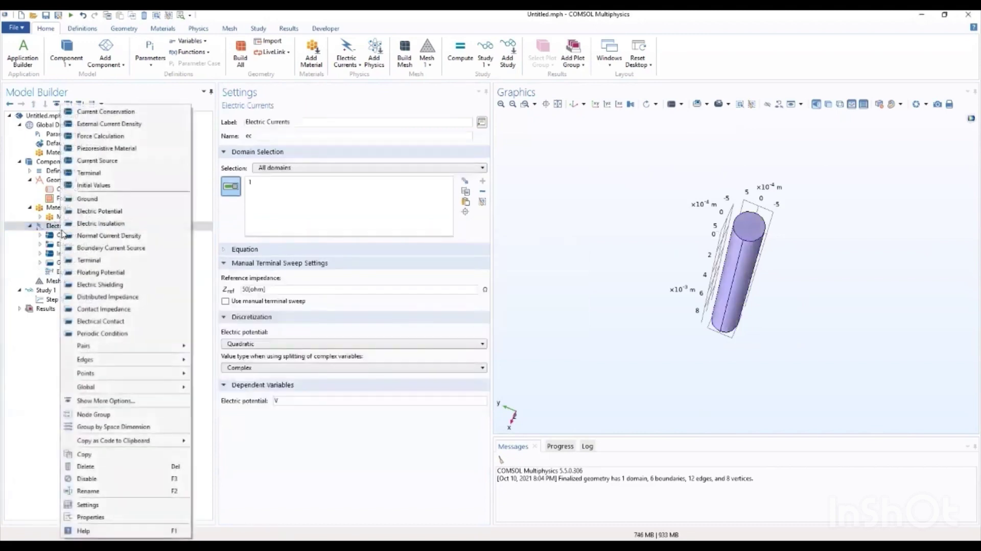
left_click(81, 172)
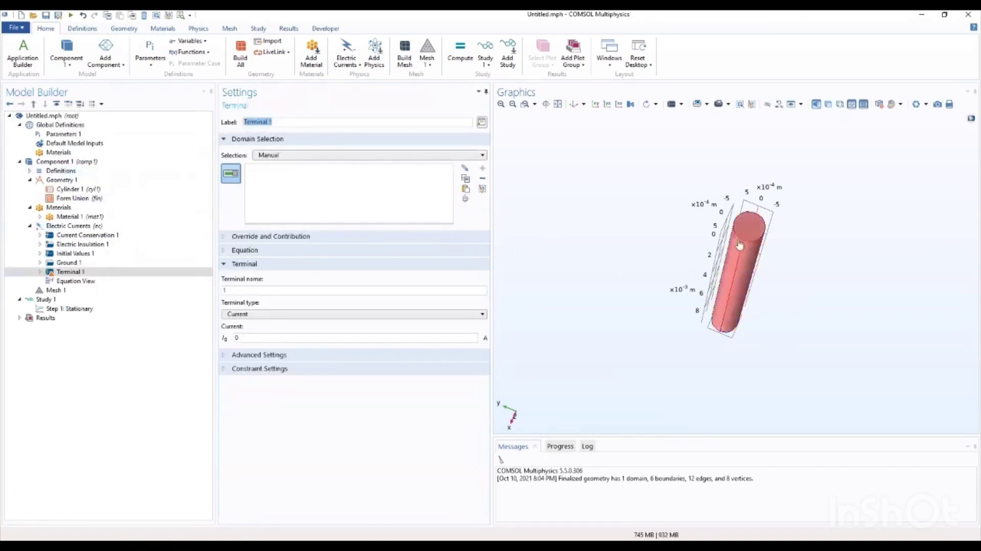
Replace the Ground condition's boundary 3 with boundary 4 by pasting the number into its selection
left_click_drag(747, 234, 632, 366)
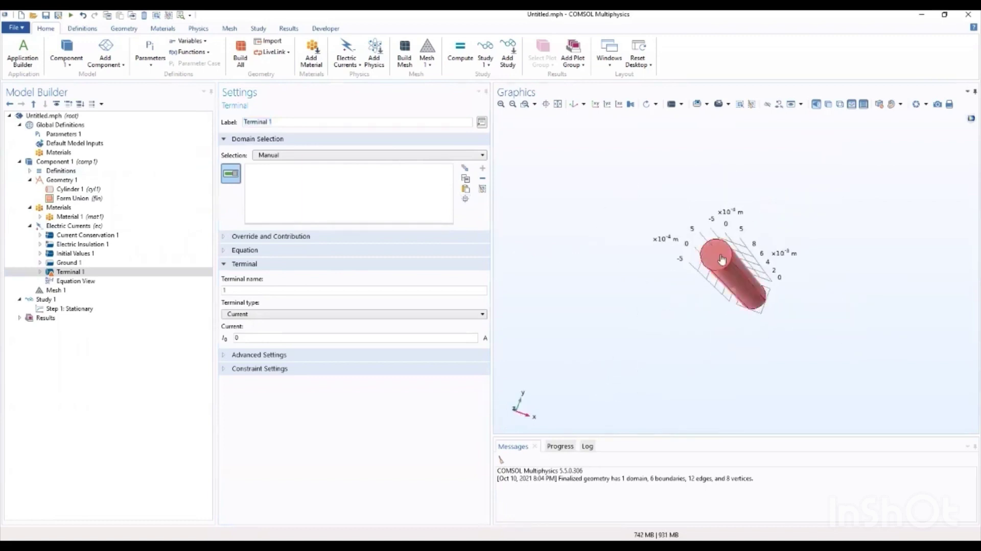
left_click(67, 262)
left_click(328, 170)
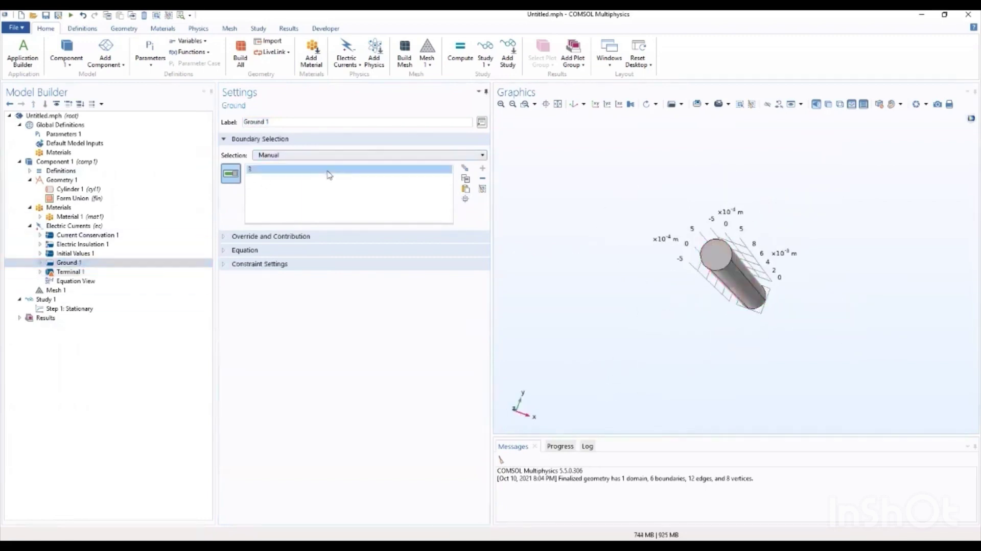
left_click(483, 180)
left_click(465, 188)
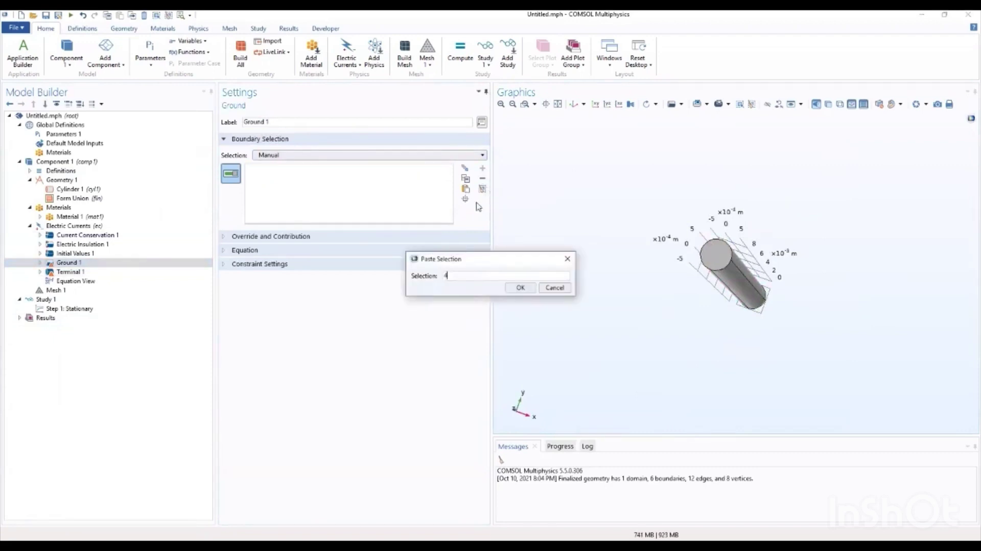
key("Return")
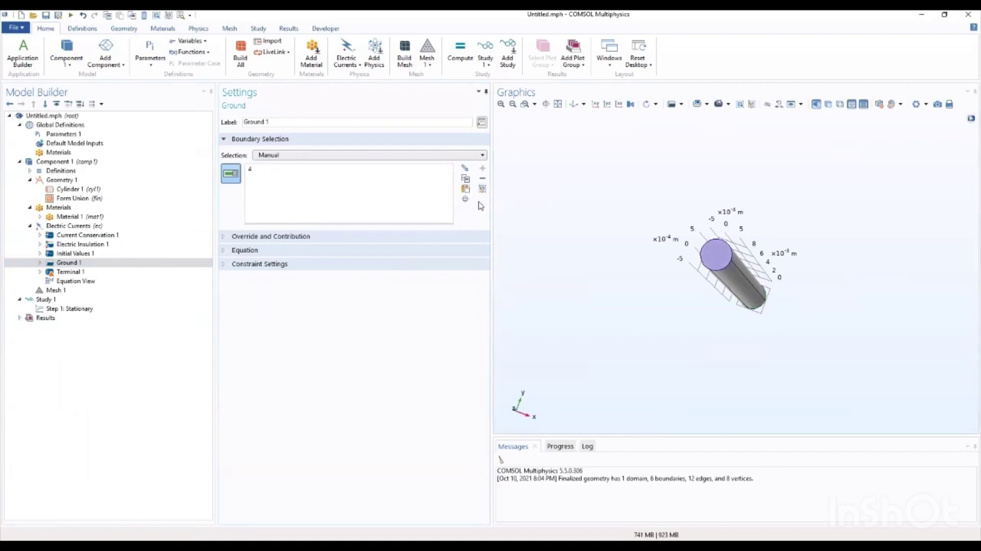
Delete the Ground condition from the Electric Currents physics
left_click(90, 263)
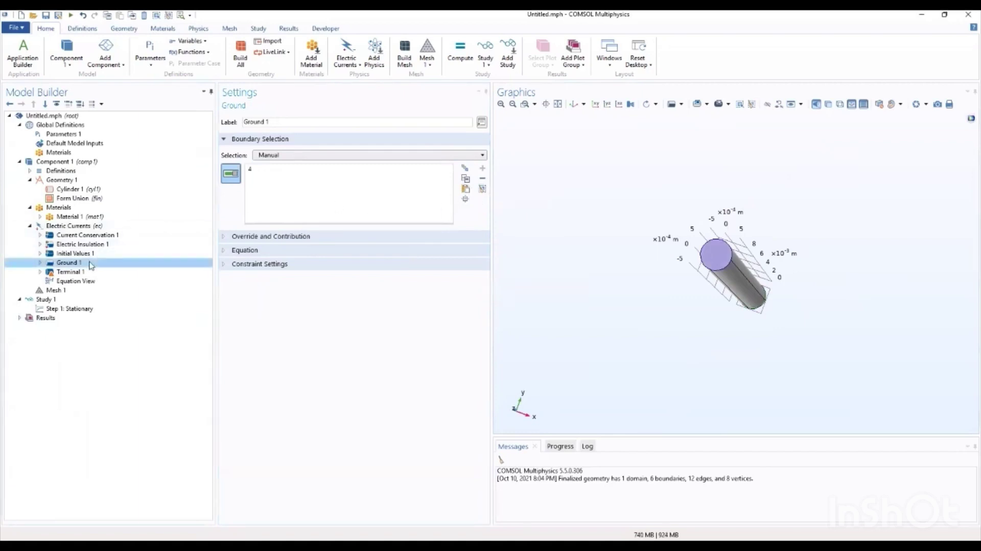
right_click(90, 264)
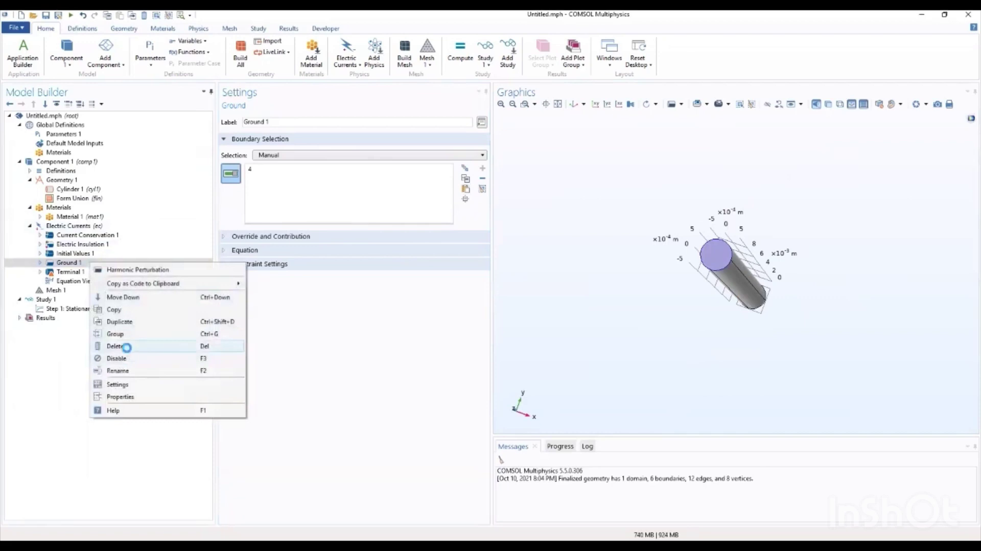
left_click(126, 348)
left_click(510, 318)
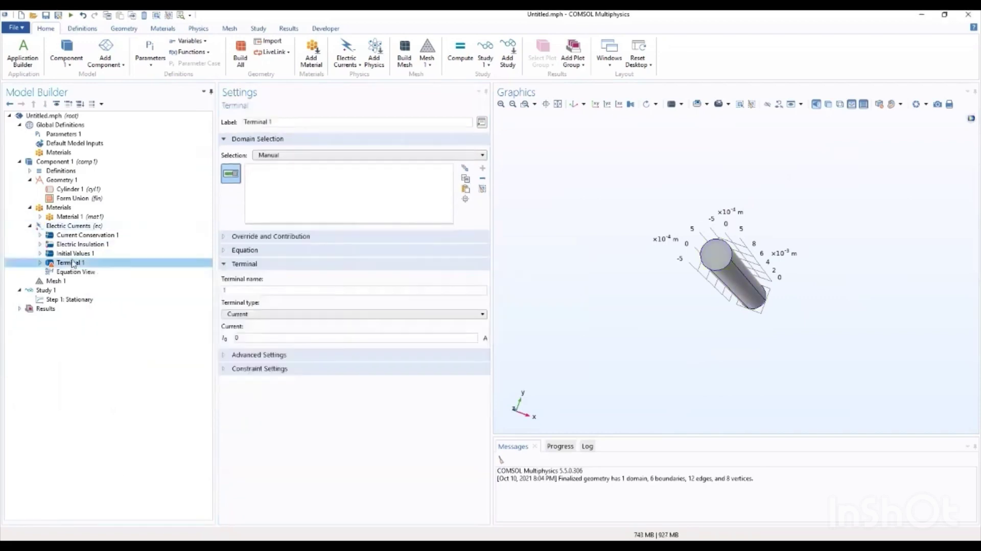
Try to assign entity number 4 to the remaining terminal by pasting it into the domain selection
left_click(465, 189)
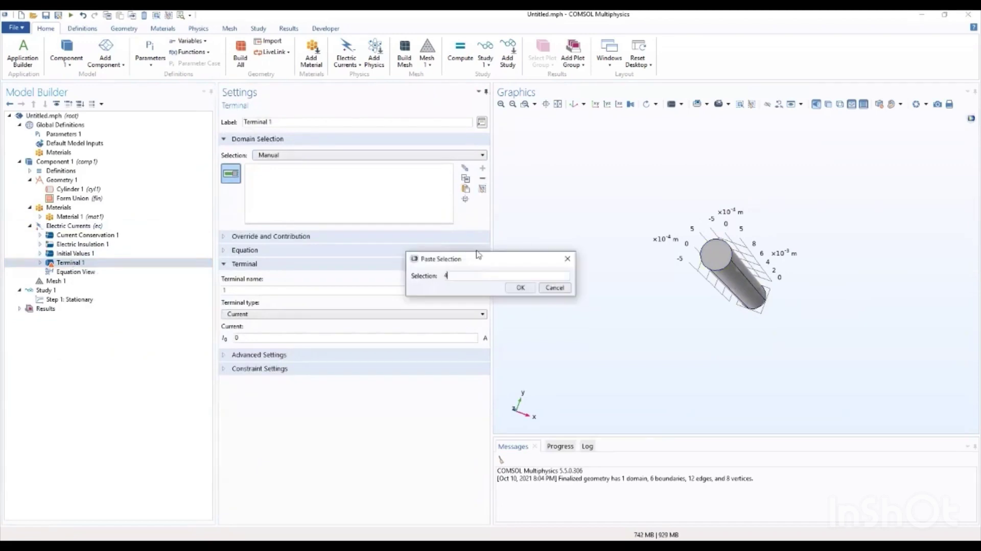
type("4")
key("Return")
Delete Terminal 1 from the Electric Currents physics
left_click(69, 263)
right_click(69, 264)
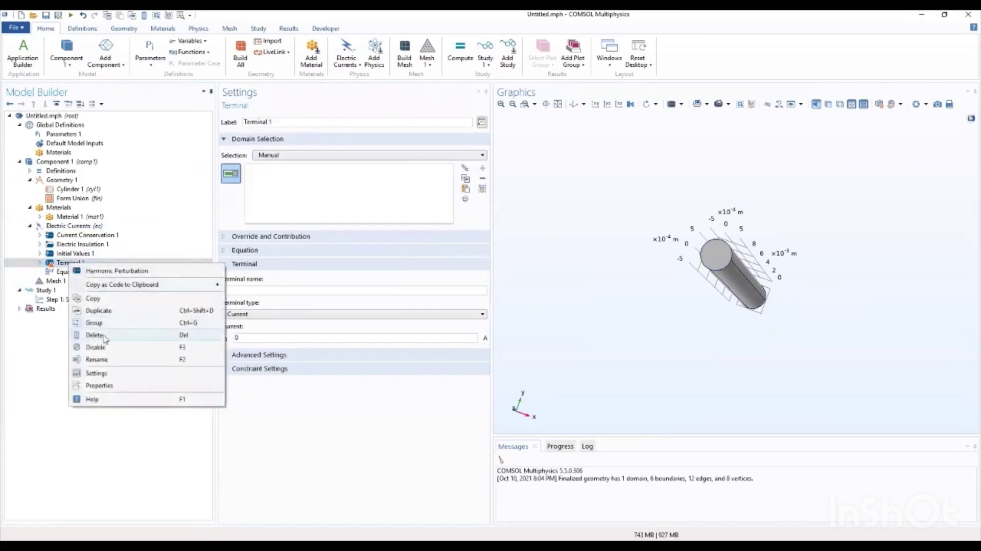
left_click(103, 335)
left_click(505, 318)
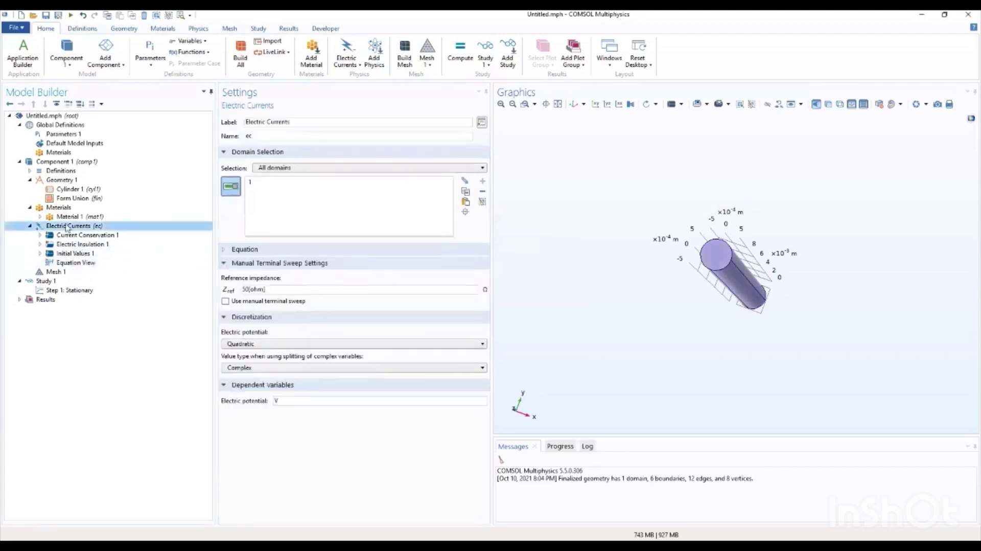
Add a boundary Terminal condition to Electric Currents and assign it to boundary 4, the wire's end face
right_click(66, 227)
left_click(100, 260)
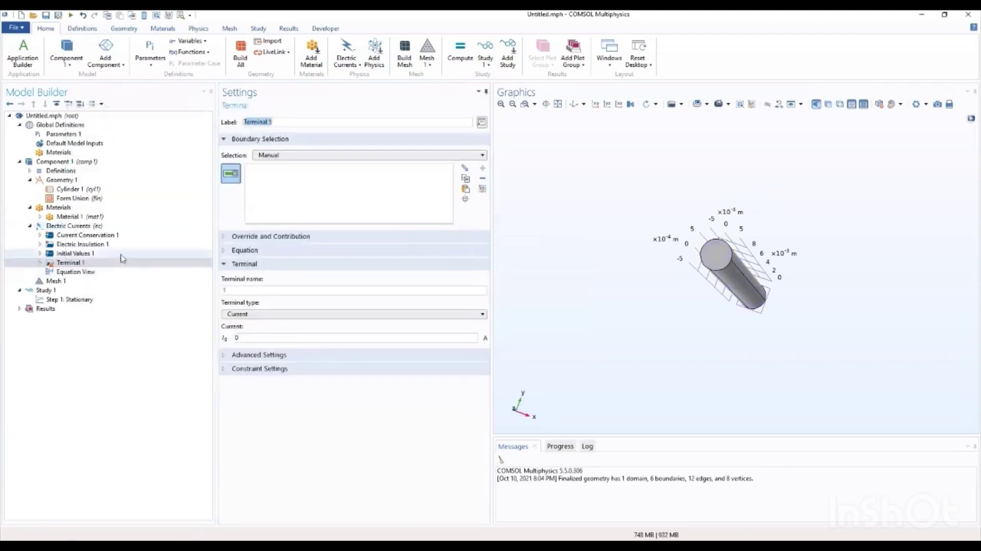
left_click(718, 256)
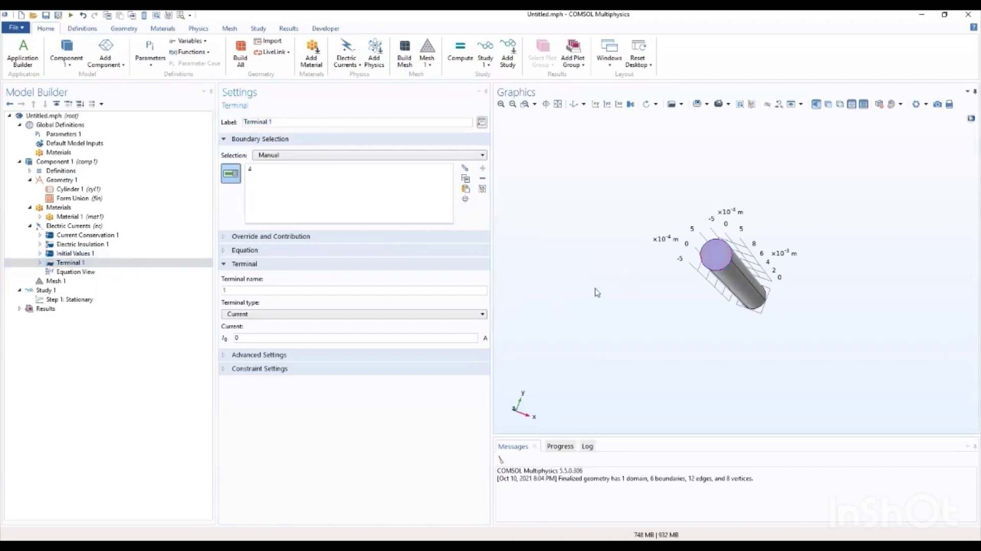
Add a Ground condition to Electric Currents and assign it to boundary 3, the end face opposite the terminal
left_click_drag(672, 304, 549, 275)
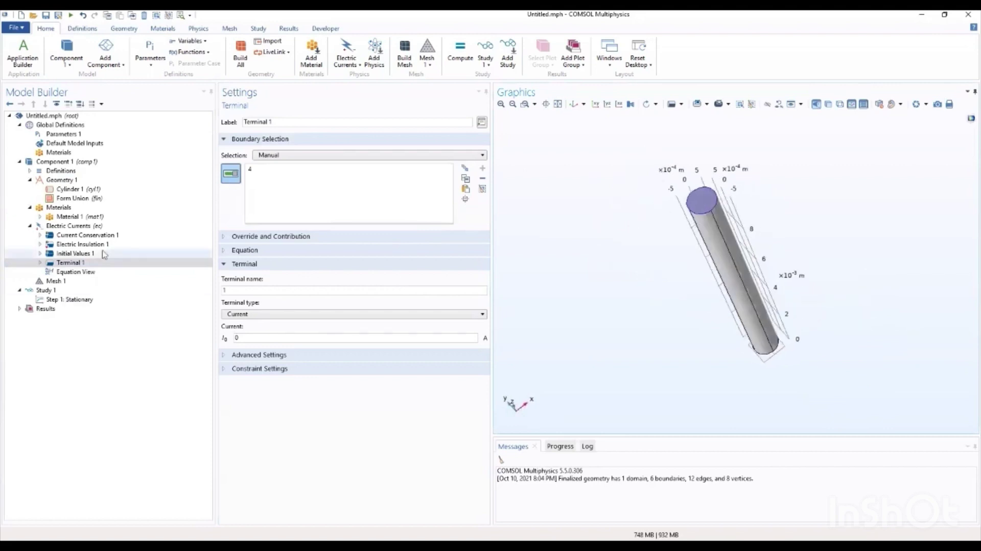
right_click(77, 226)
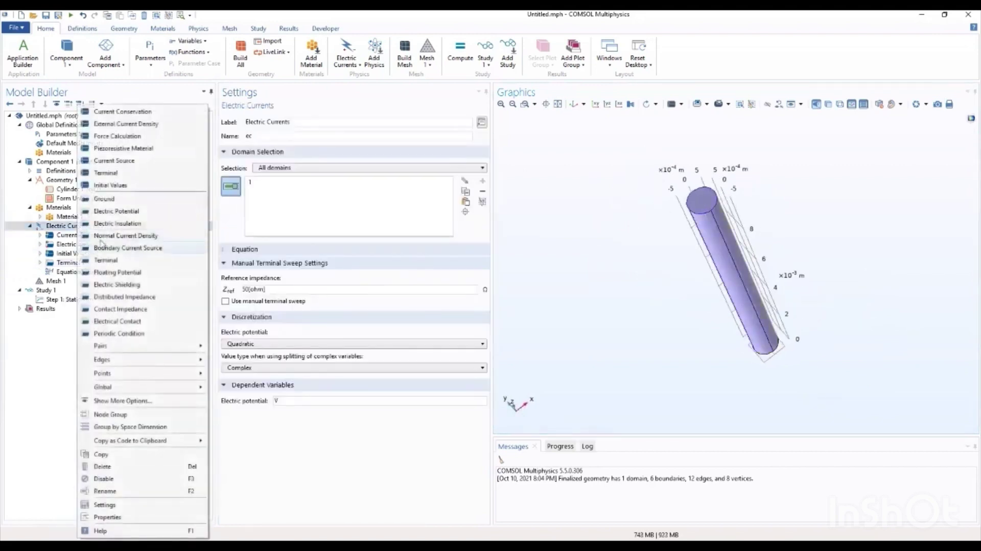
left_click(105, 199)
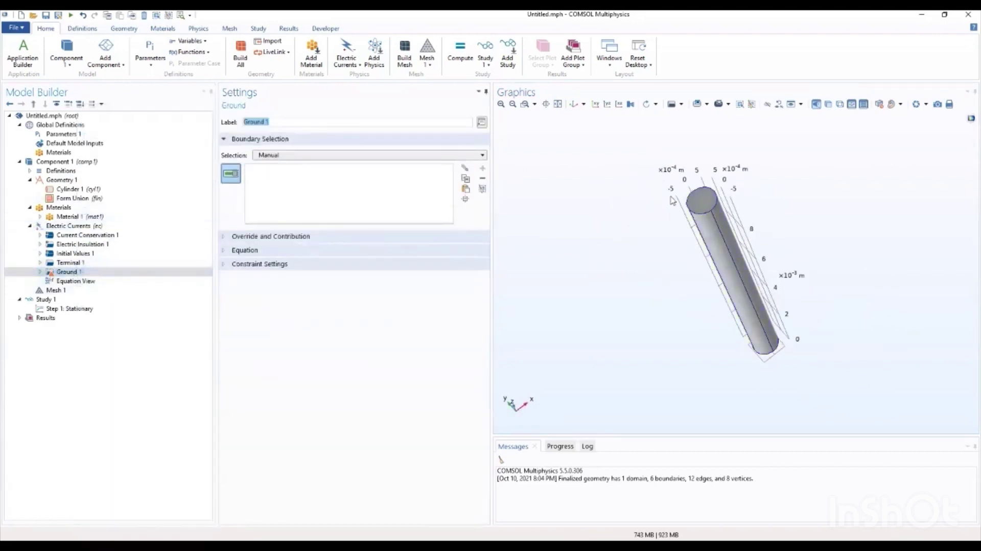
left_click_drag(729, 316, 627, 213)
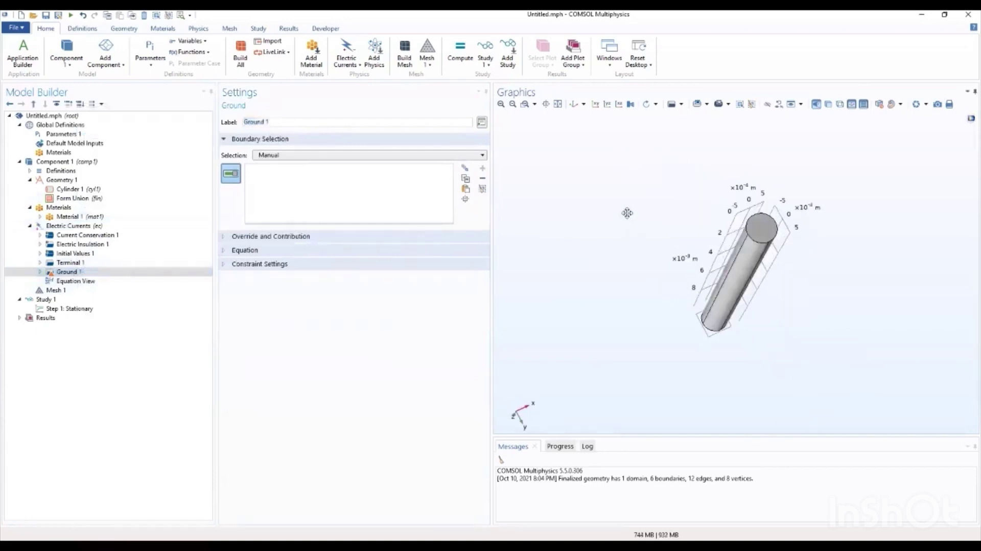
left_click(765, 242)
left_click_drag(660, 253, 649, 287)
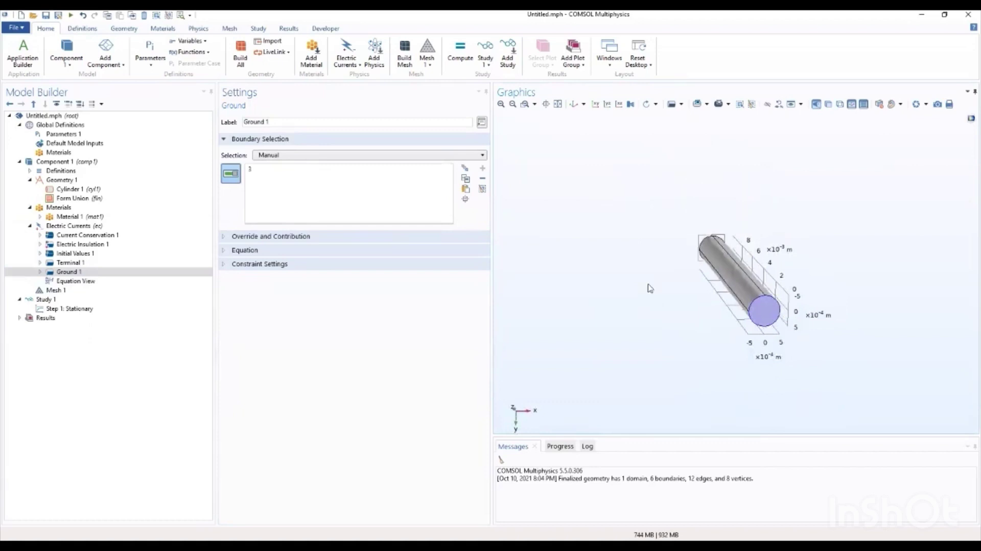
left_click_drag(624, 276, 618, 261)
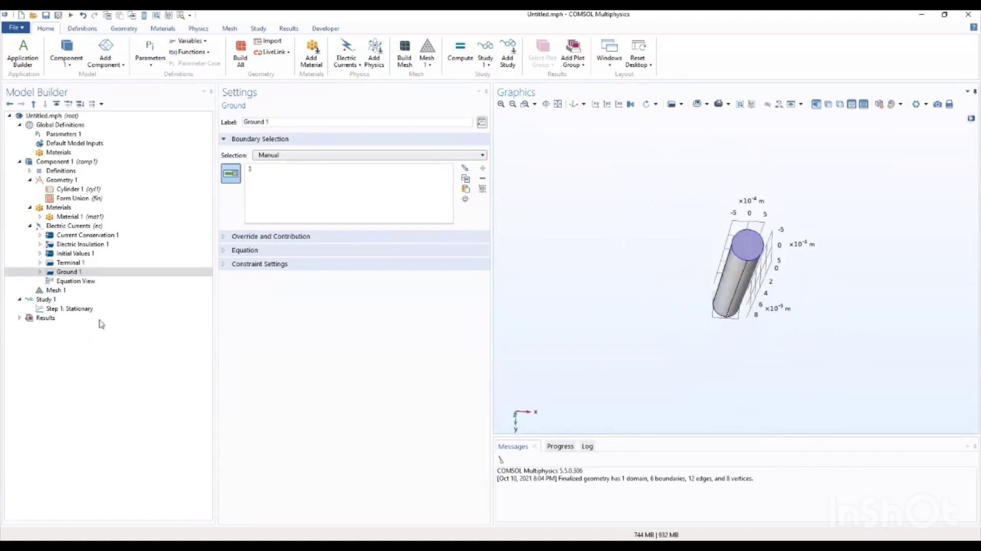
left_click(70, 262)
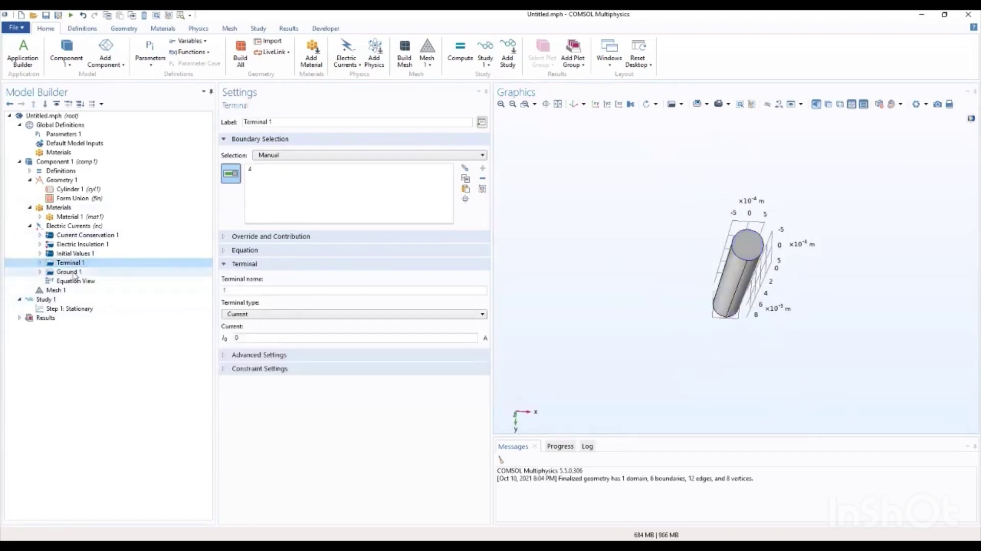
Build the physics-controlled mesh of the wire with Normal element size
left_click(56, 289)
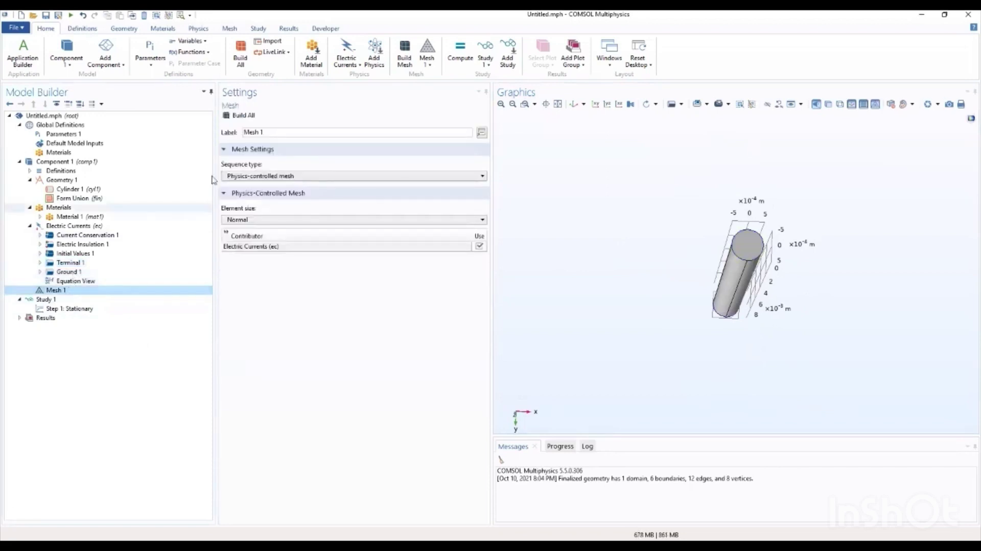
left_click(240, 115)
left_click_drag(619, 240, 691, 319)
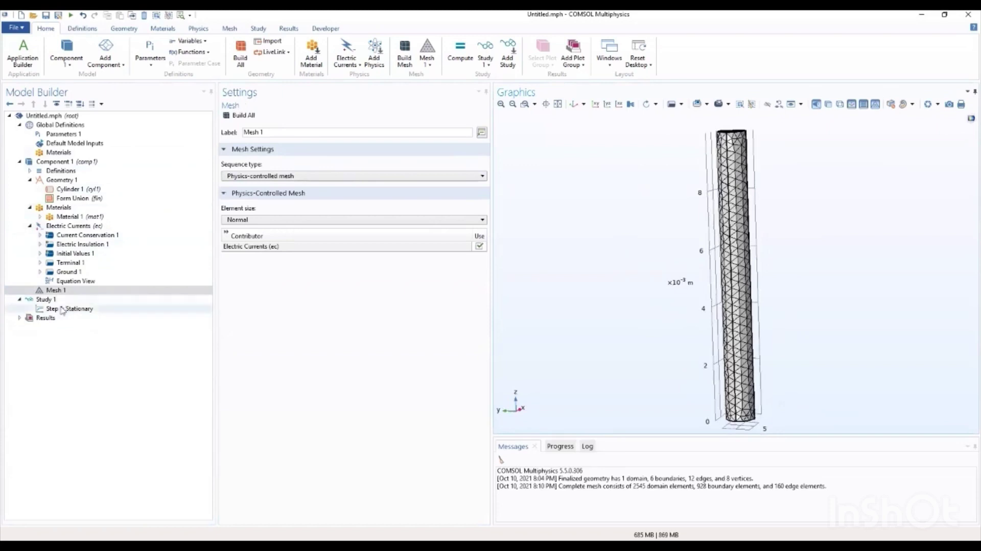
Compute Study 1 for the stationary wire model
left_click(46, 299)
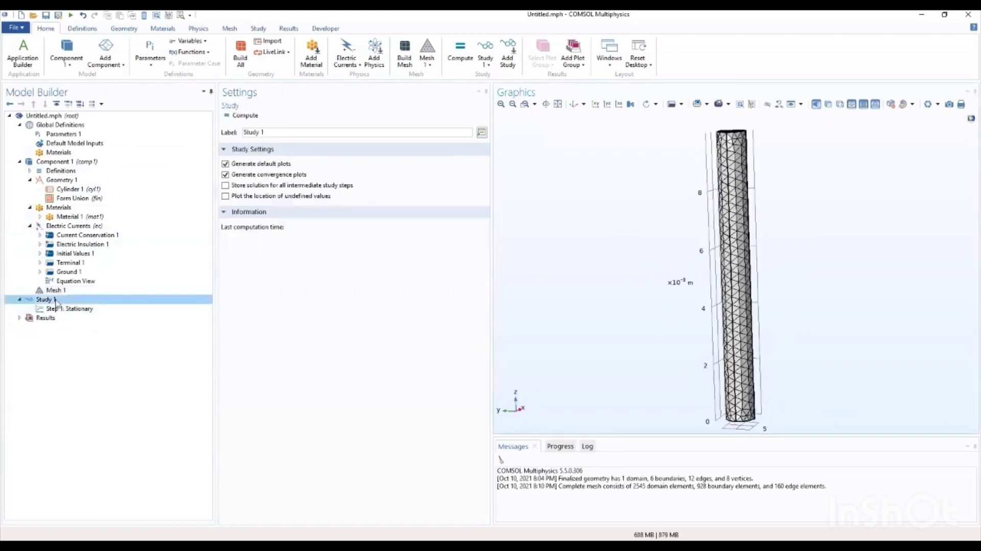
left_click(242, 116)
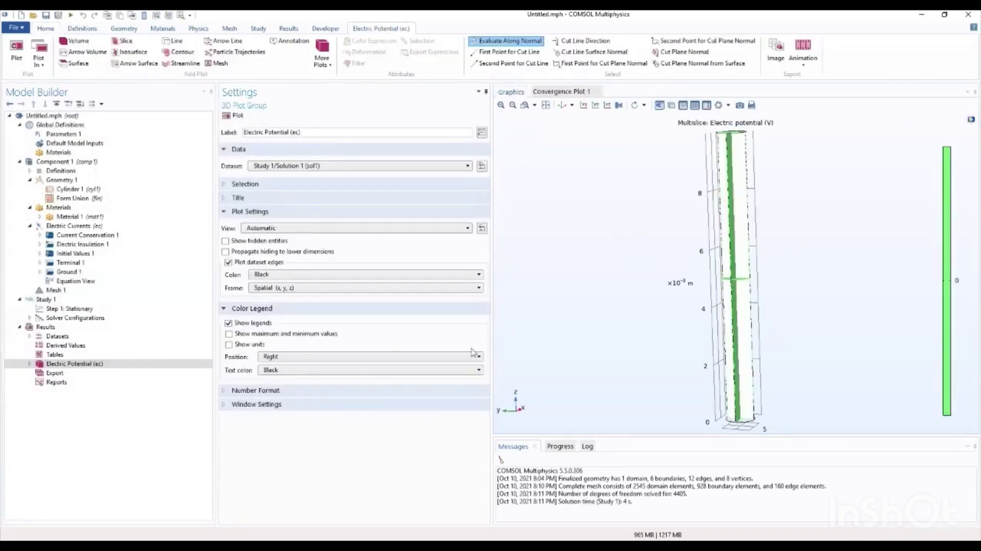
left_click(46, 299)
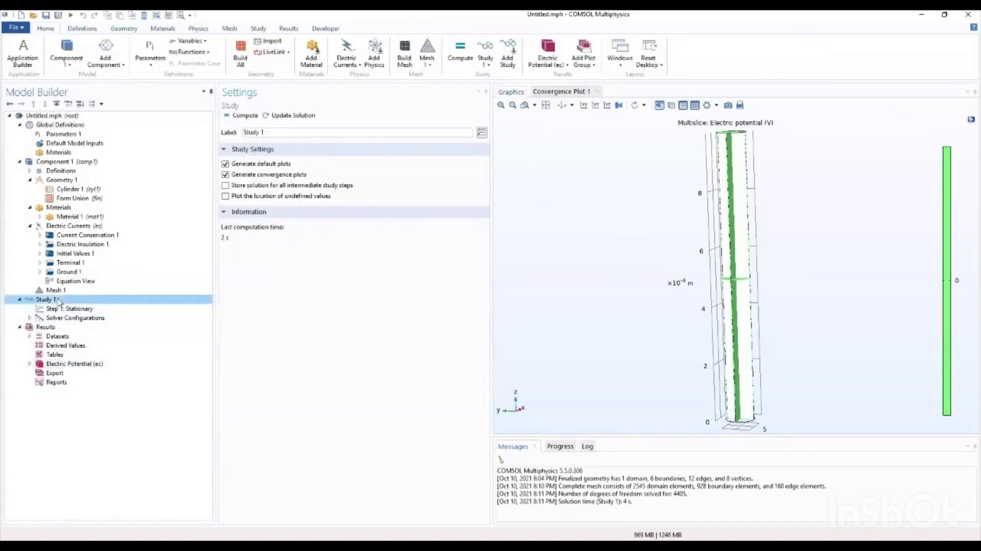
left_click(60, 308)
left_click(61, 300)
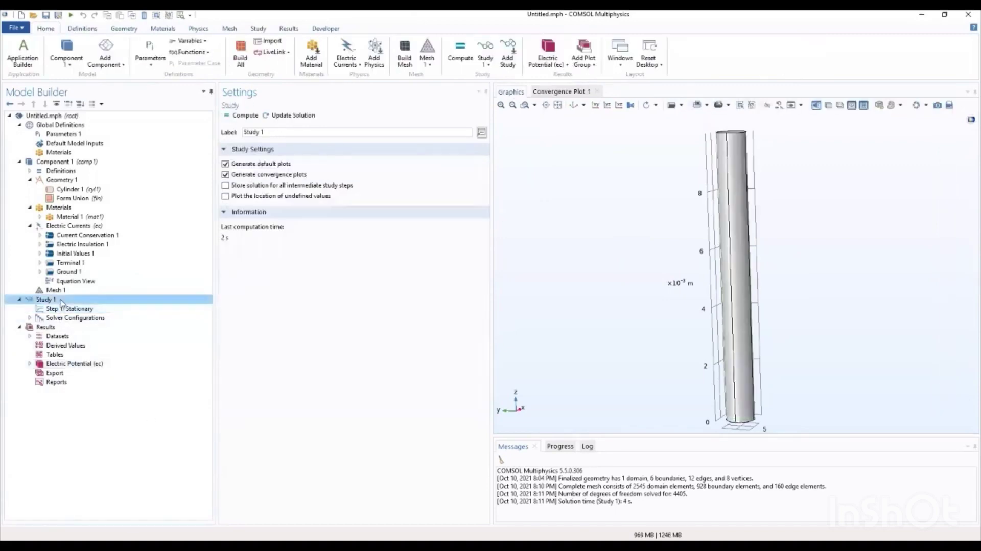
Open Multislice 1 in the Electric Potential results and examine the potential distribution along the wire
left_click(50, 327)
left_click(66, 337)
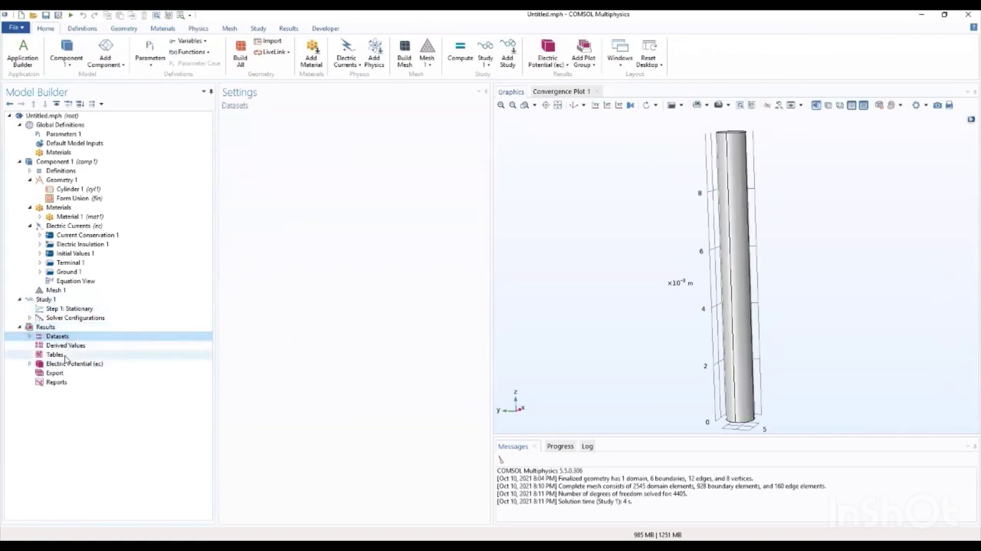
left_click(29, 364)
left_click(71, 373)
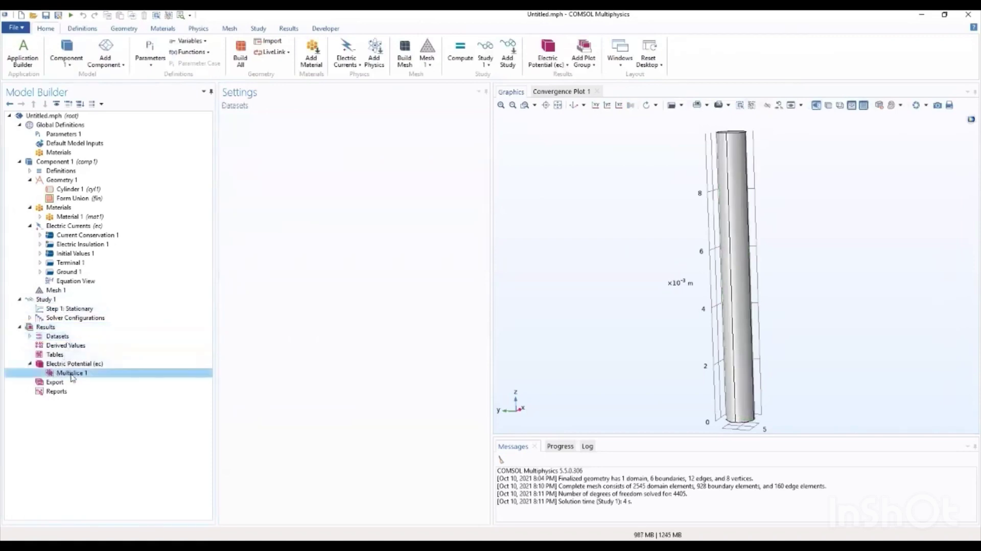
left_click_drag(600, 287, 680, 325)
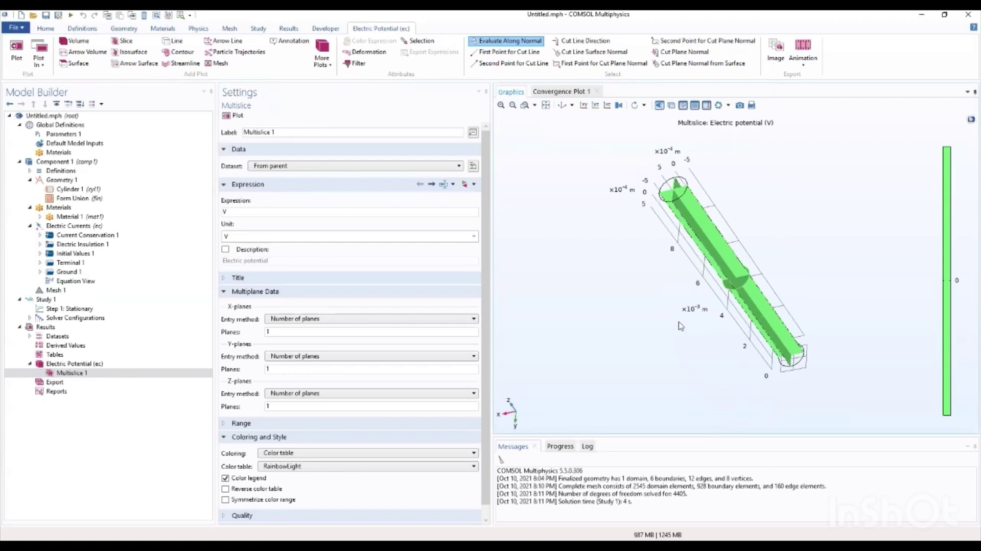
Set the current of Terminal 1 to 100 A
left_click(83, 227)
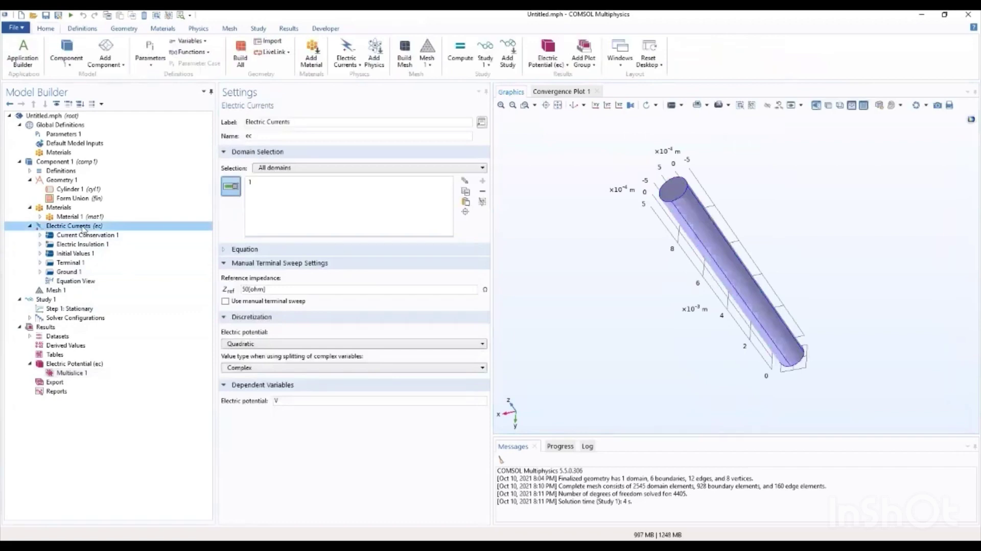
left_click(72, 263)
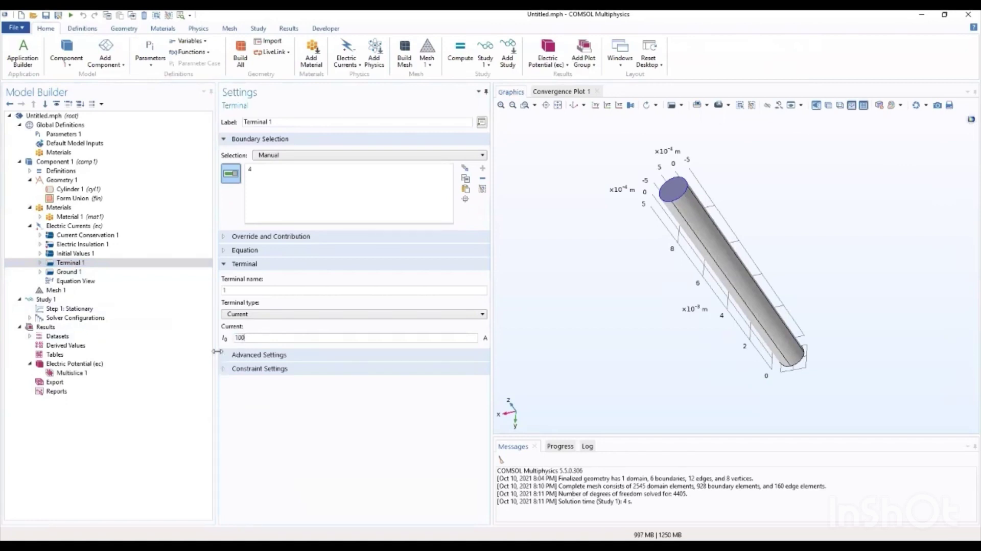
left_click(72, 263)
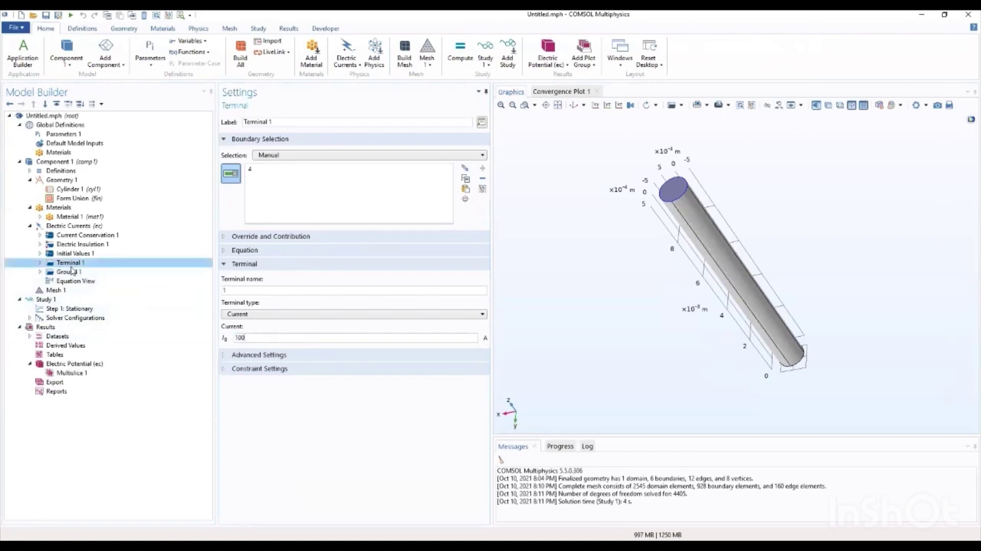
left_click(239, 338)
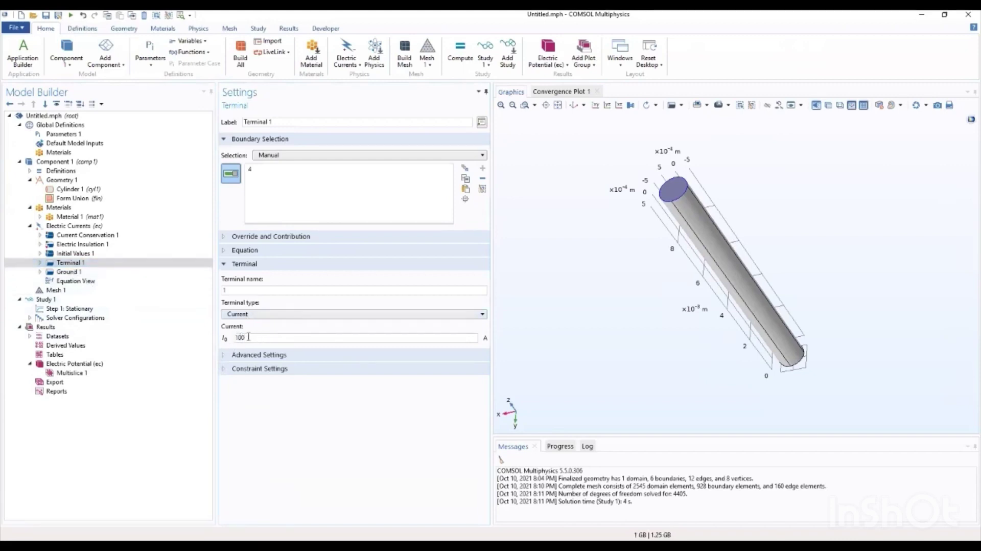
Check the Multislice 1 plot again after the terminal current change
left_click(60, 303)
left_click(61, 327)
left_click(47, 300)
left_click(70, 373)
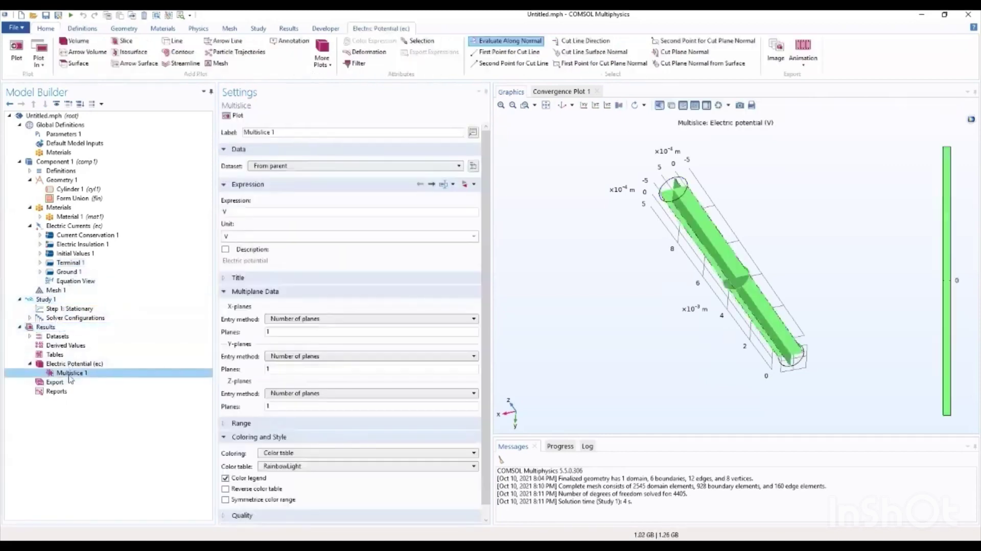
left_click_drag(578, 260, 719, 182)
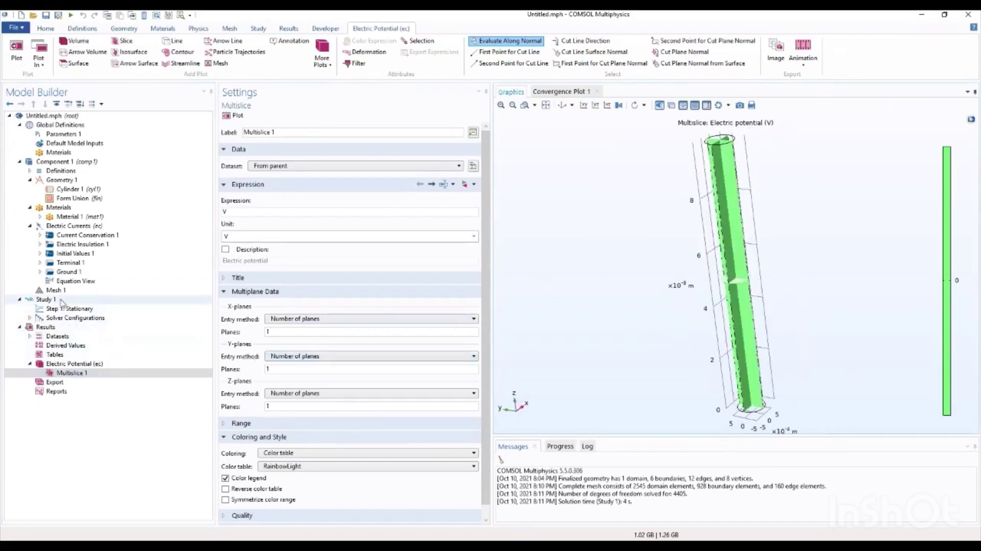
Recompute Study 1 with the new terminal current and show the Electric Potential plot in the default 3D view
left_click(92, 299)
left_click(240, 115)
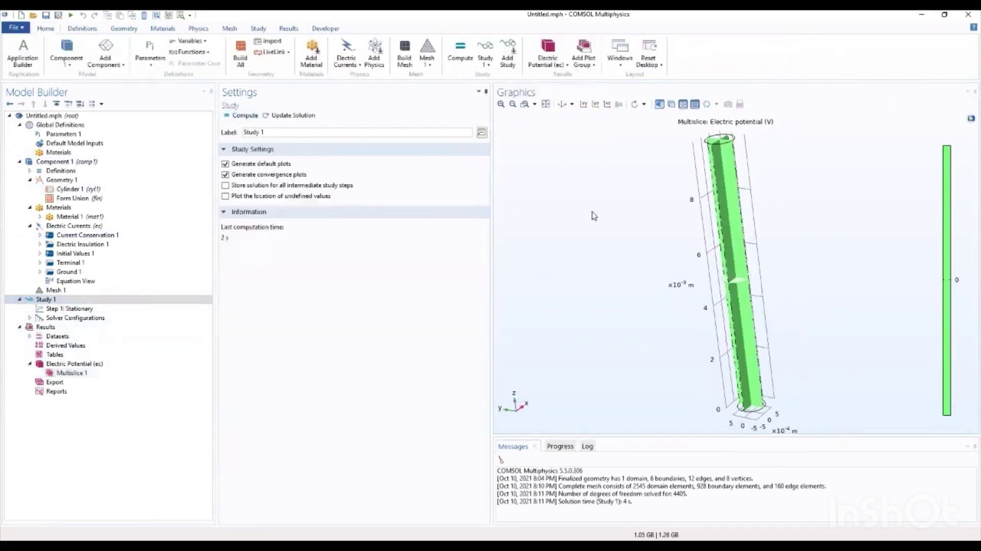
mouse_move(656, 207)
left_mouse_down()
mouse_move(669, 193)
mouse_move(658, 204)
left_mouse_up()
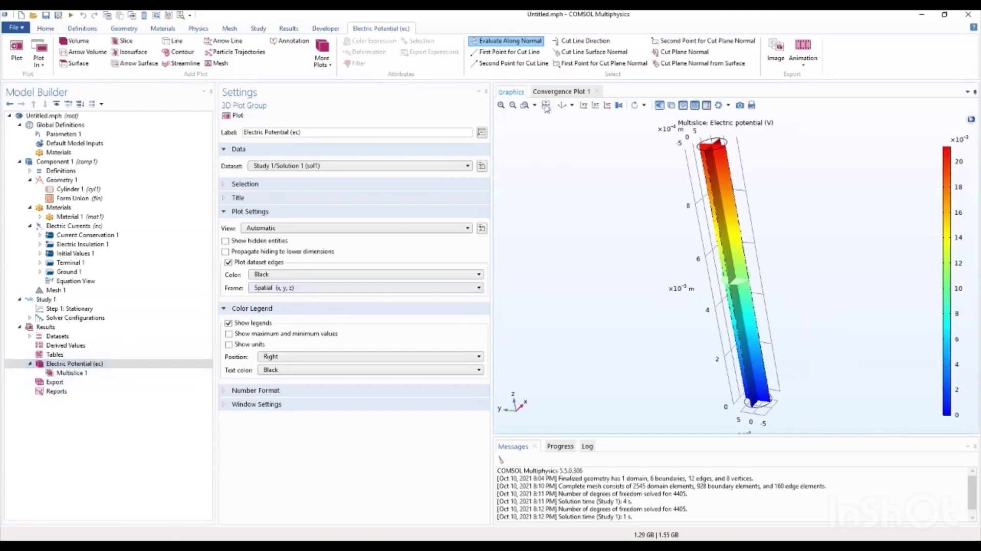
left_click(562, 106)
left_click(562, 106)
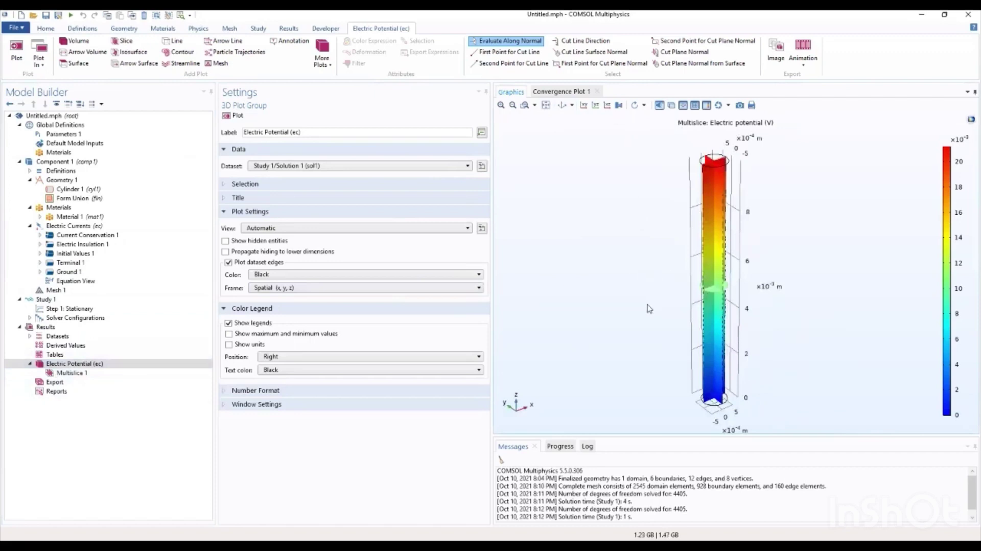
Delete Multislice 1 from the Electric Potential plot group
left_click(89, 364)
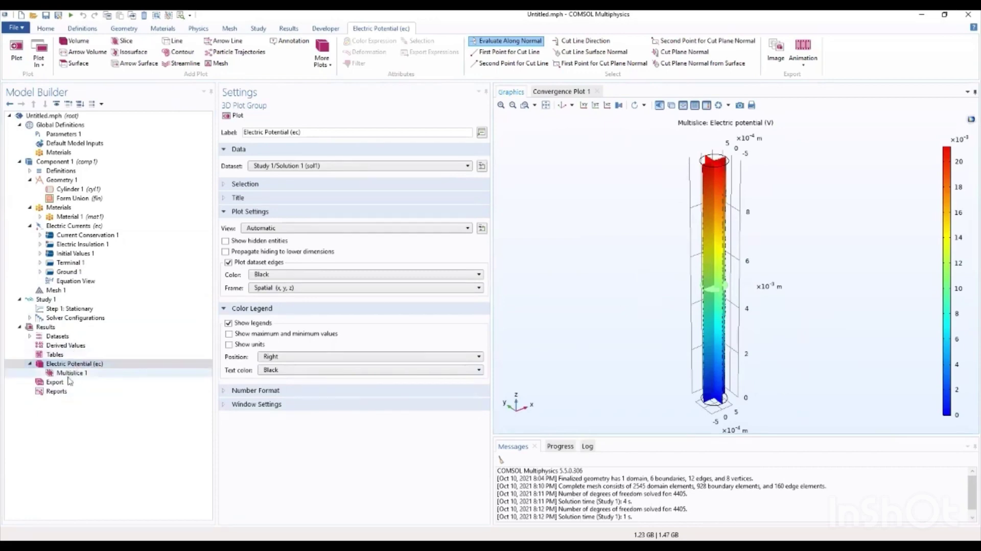
left_click(70, 372)
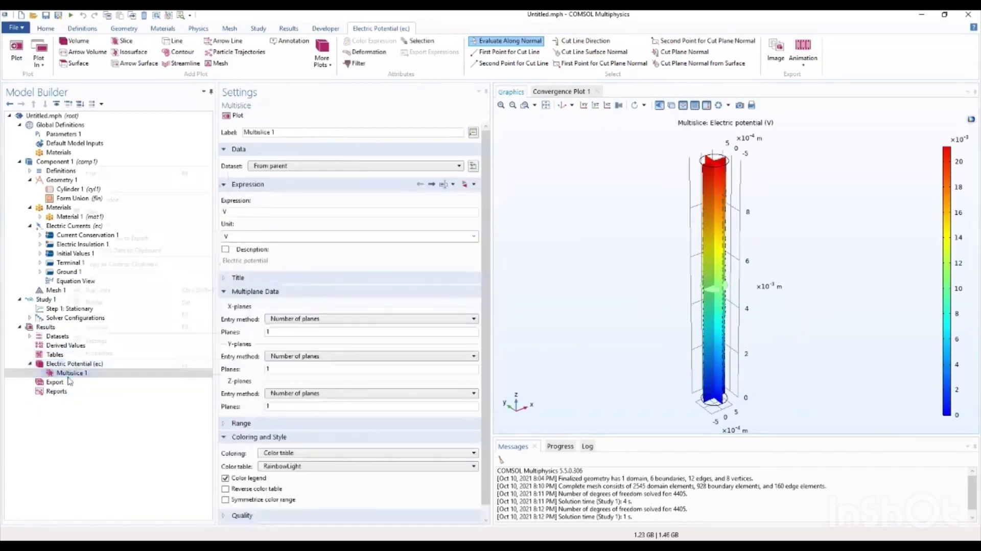
right_click(69, 377)
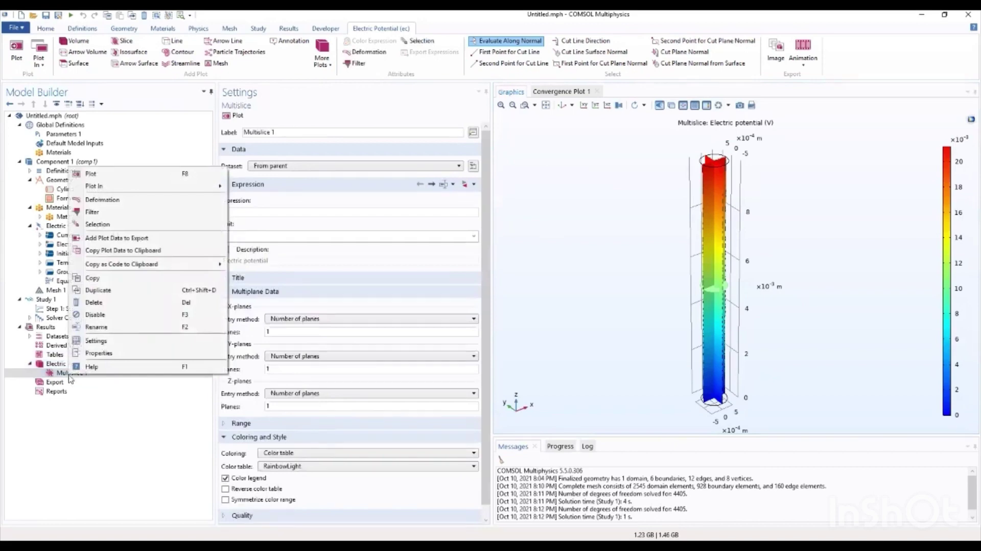
left_click(95, 302)
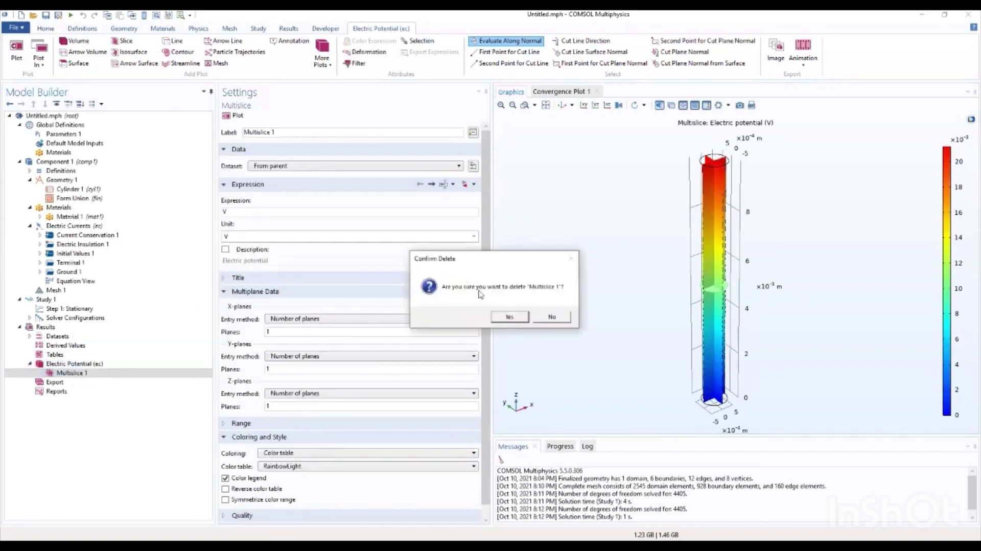
left_click(510, 318)
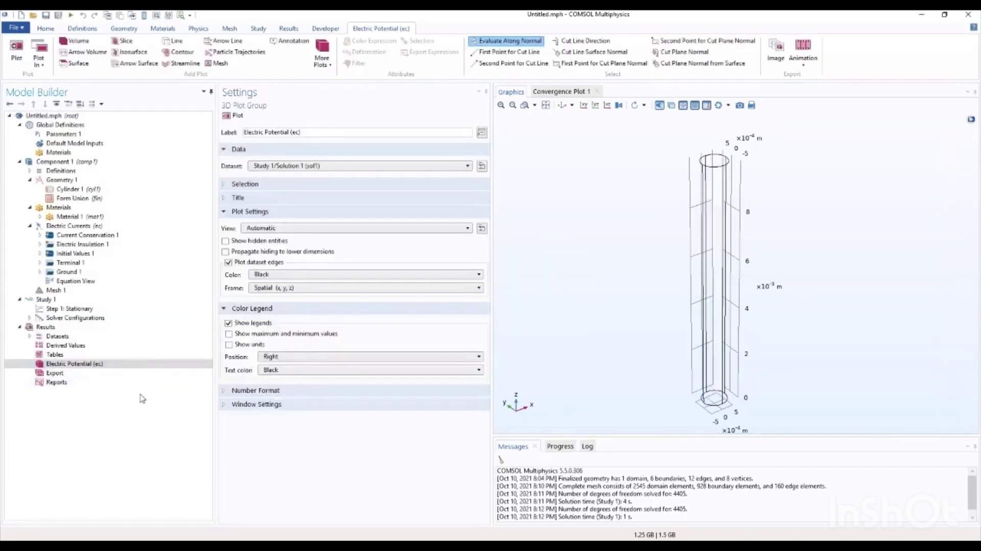
Add a Surface plot of the electric potential V to the Electric Potential group and plot it on the wire
right_click(81, 364)
left_click(148, 74)
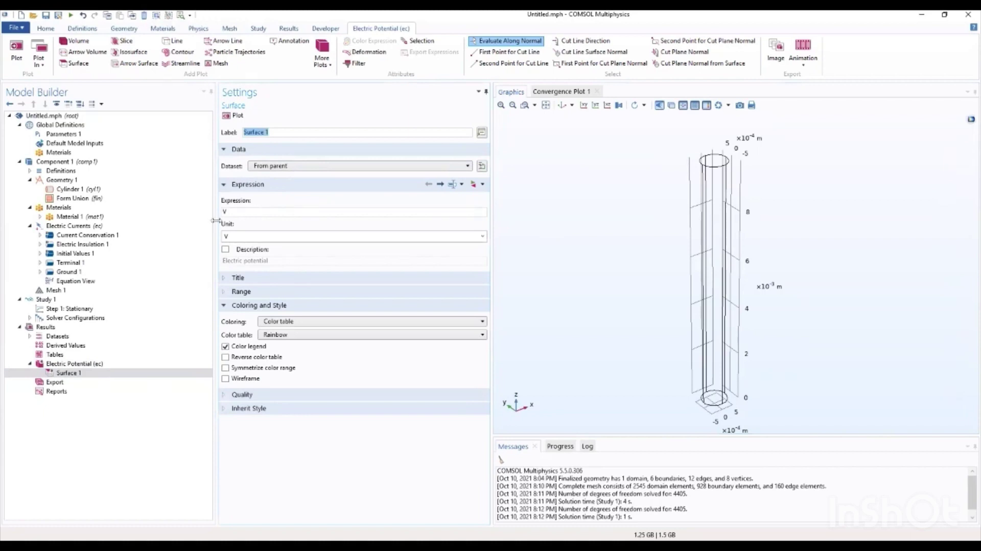
left_click(228, 119)
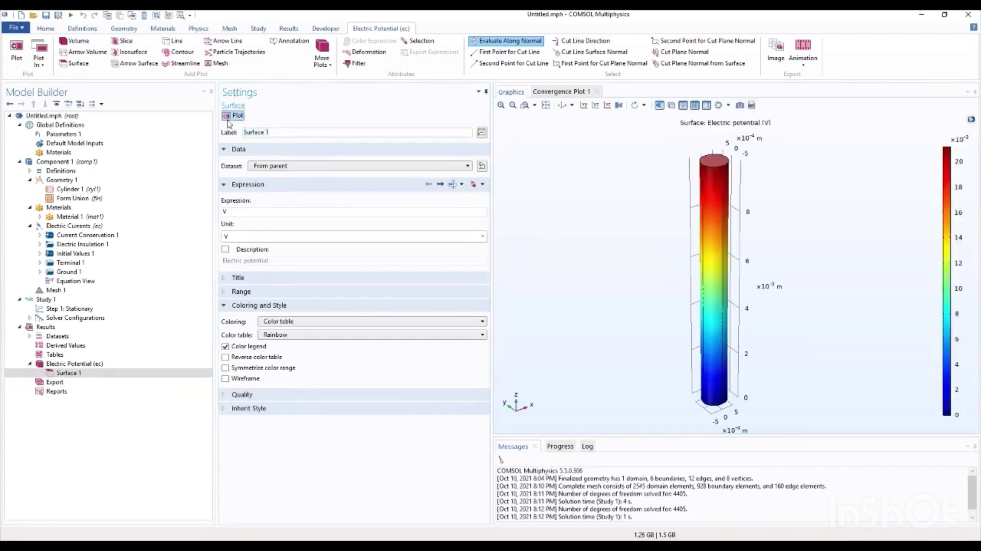
left_click_drag(603, 190, 597, 169)
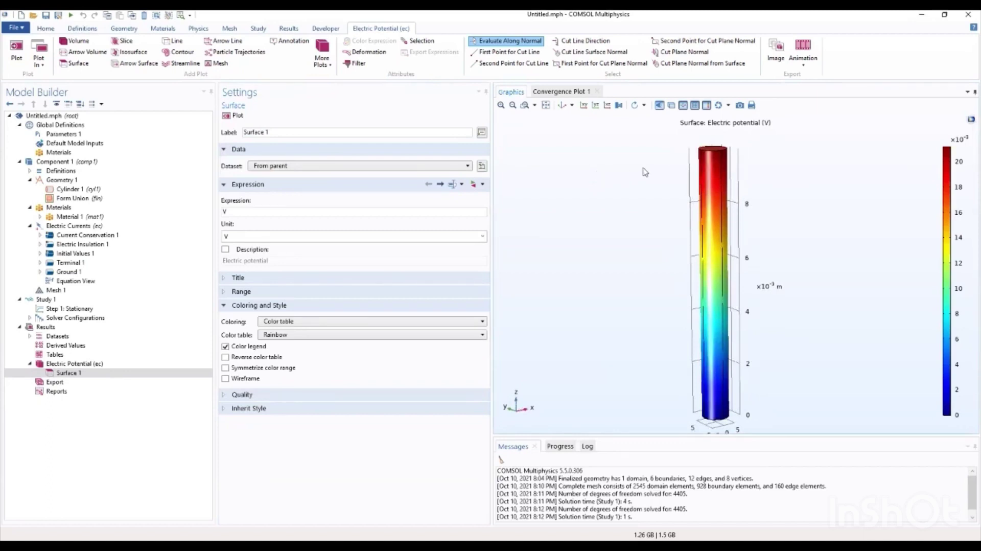
Add a Global Evaluation under Derived Values for the terminal resistance ec.R11 and evaluate it
left_click(74, 346)
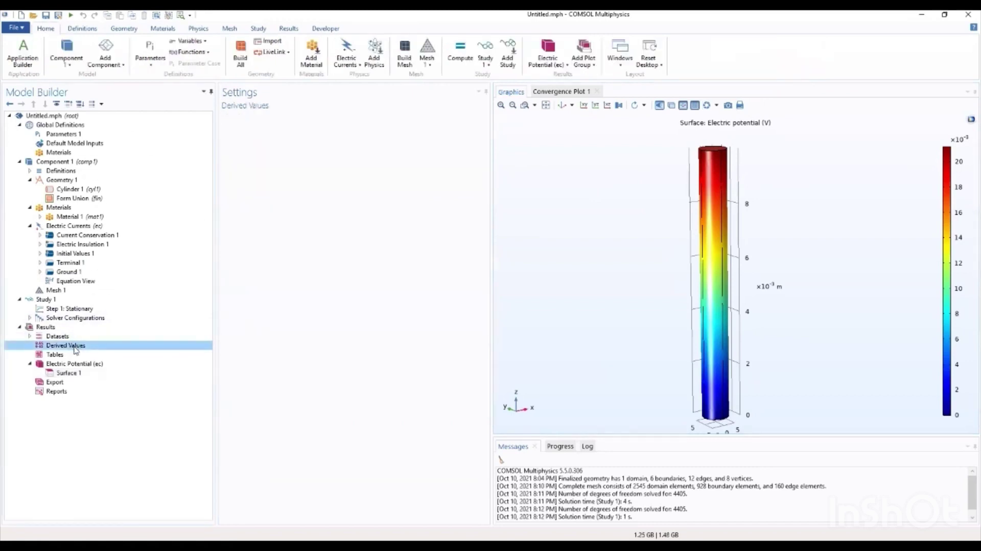
right_click(75, 348)
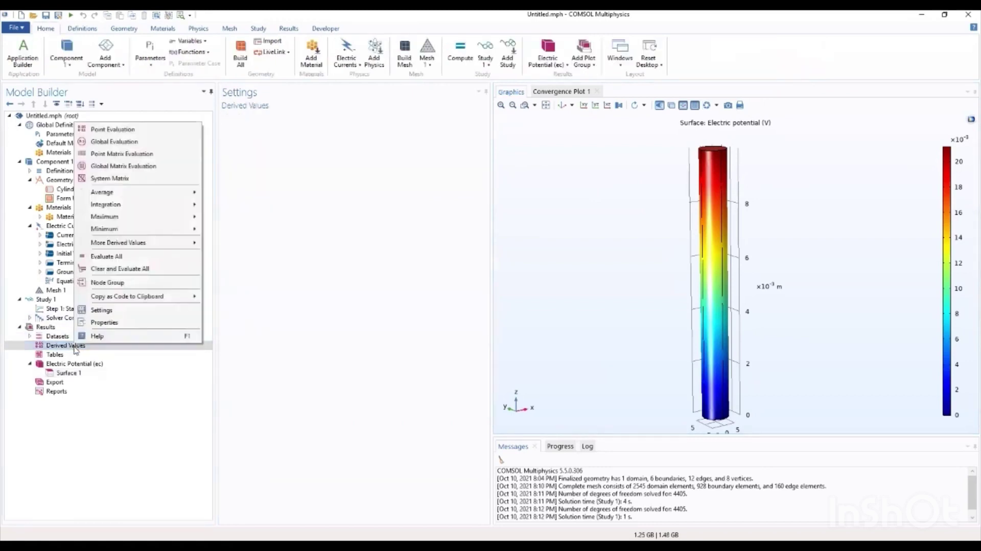
left_click(103, 145)
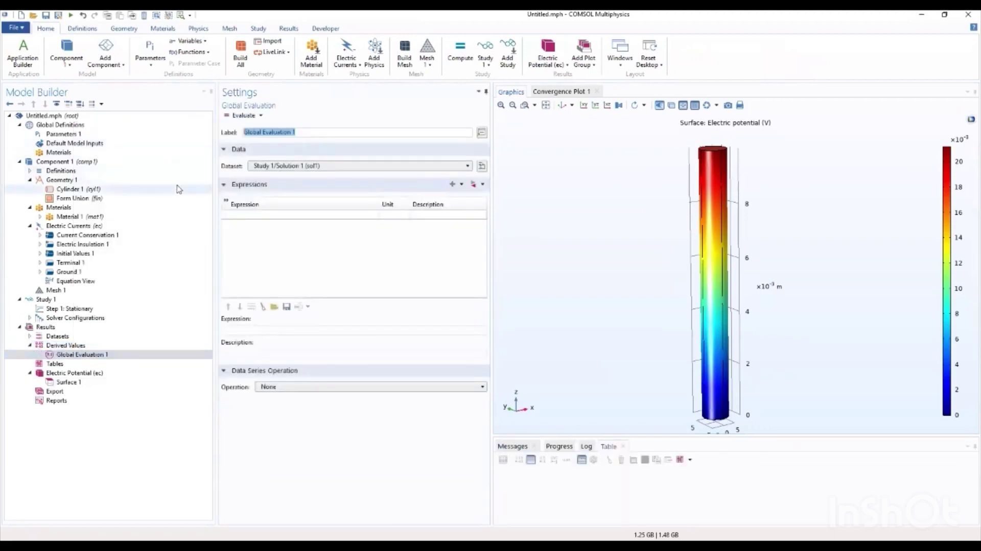
left_click(481, 185)
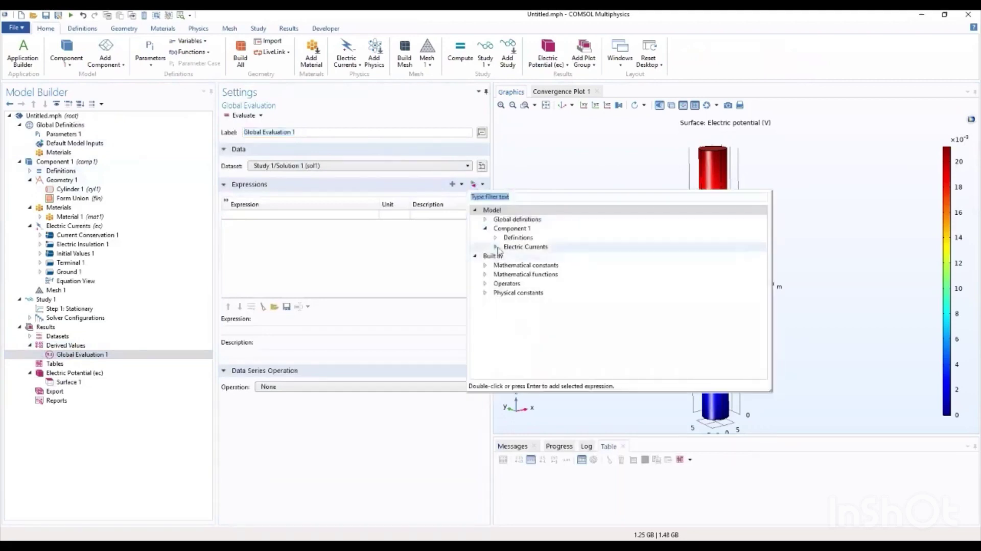
left_click(496, 247)
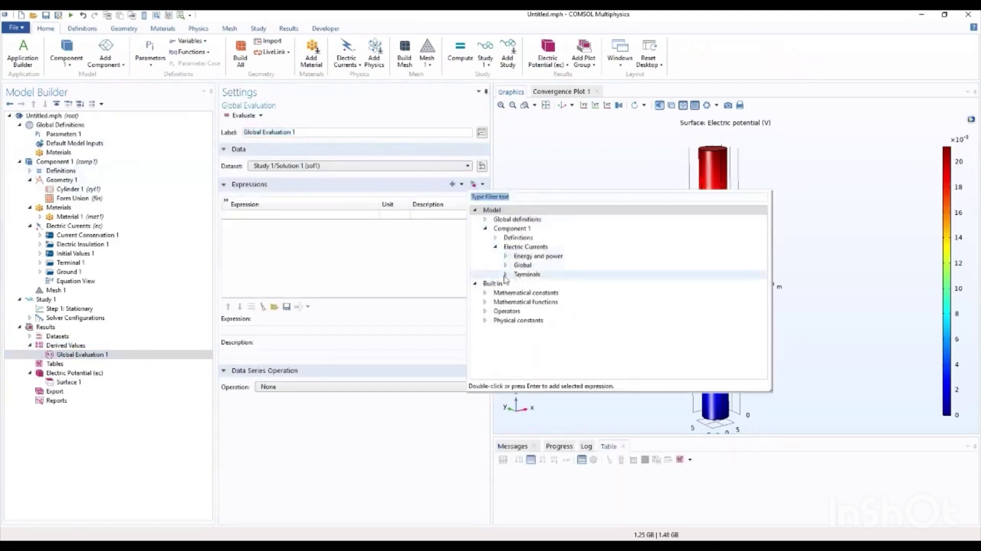
left_click(505, 275)
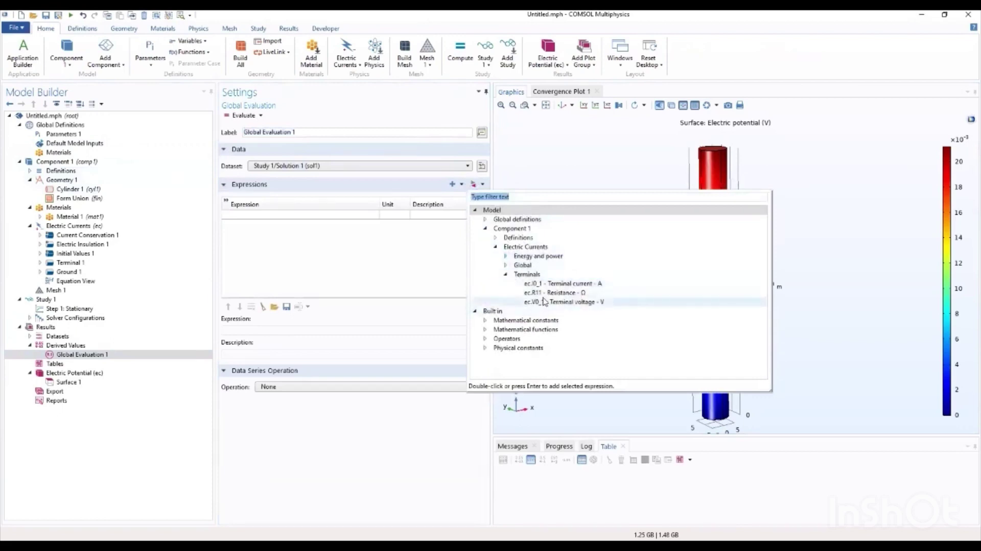
double_click(544, 293)
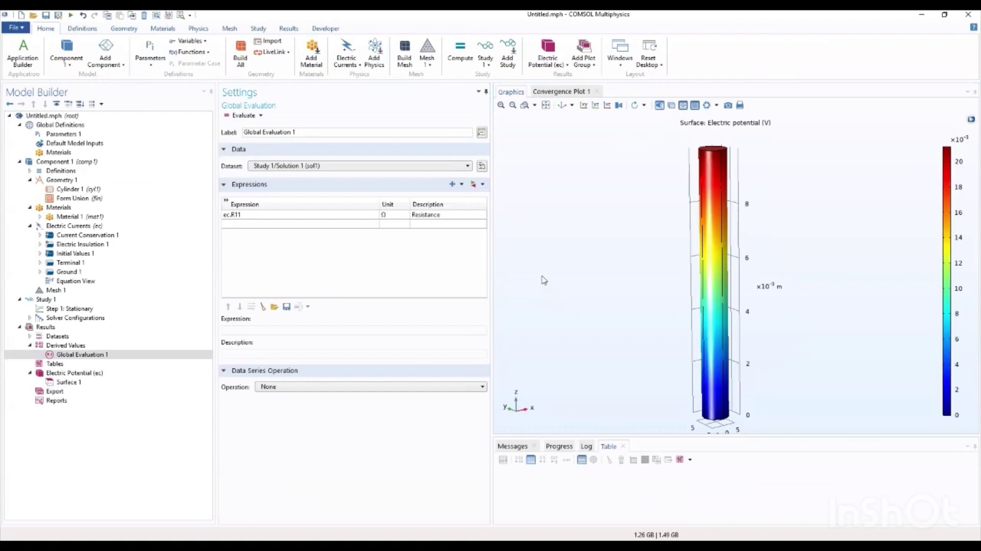
left_click(240, 115)
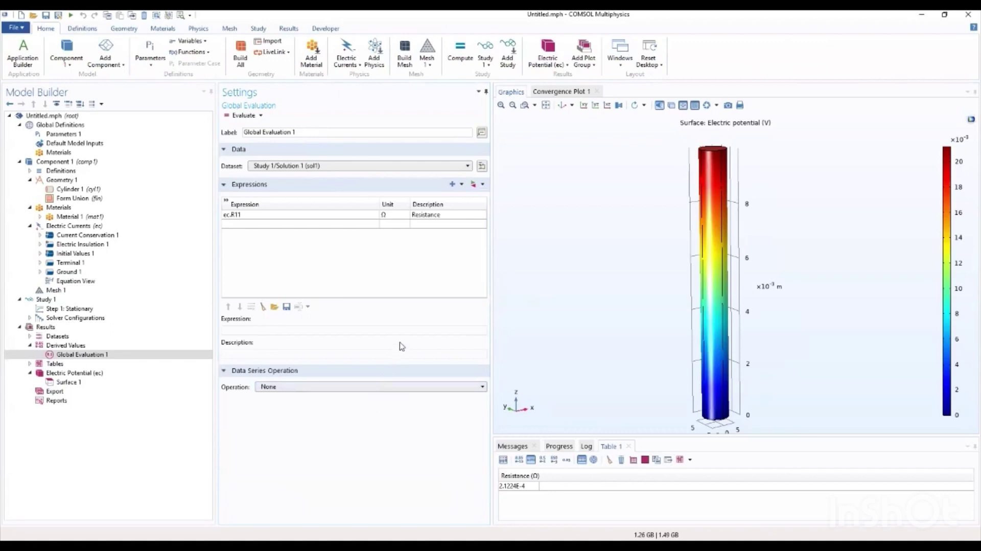
Replace the Global Evaluation expression with the terminal voltage ec.V0_1 and evaluate it
left_click(475, 185)
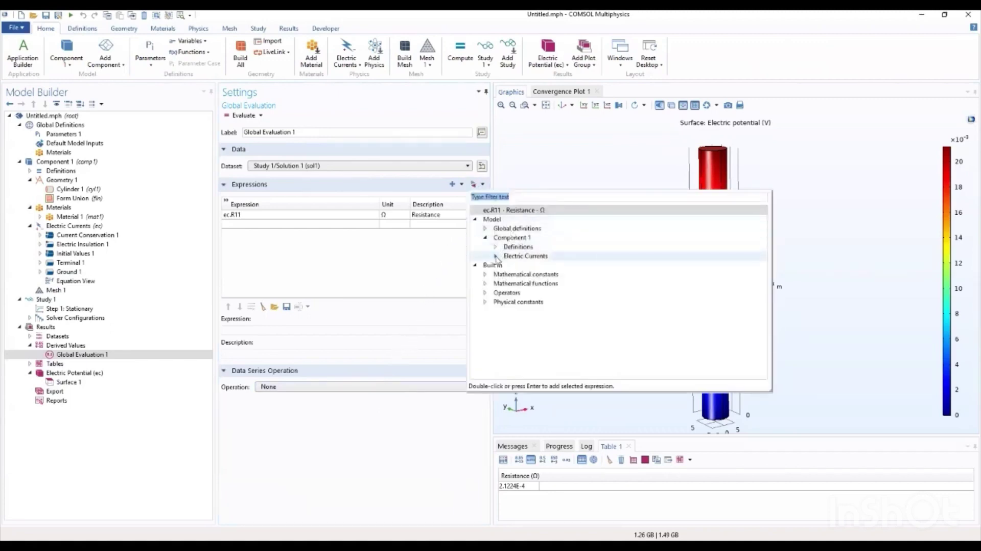
left_click(495, 256)
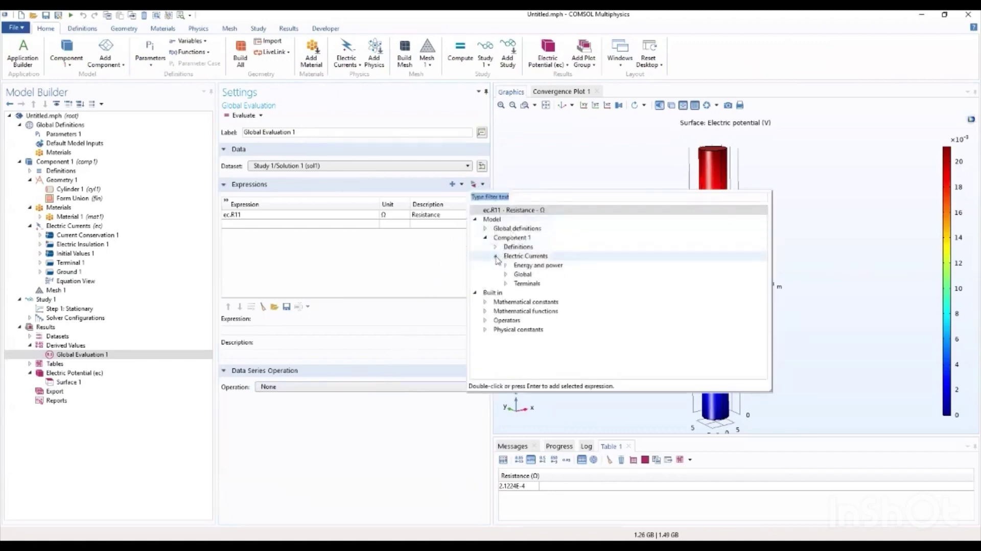
left_click(505, 283)
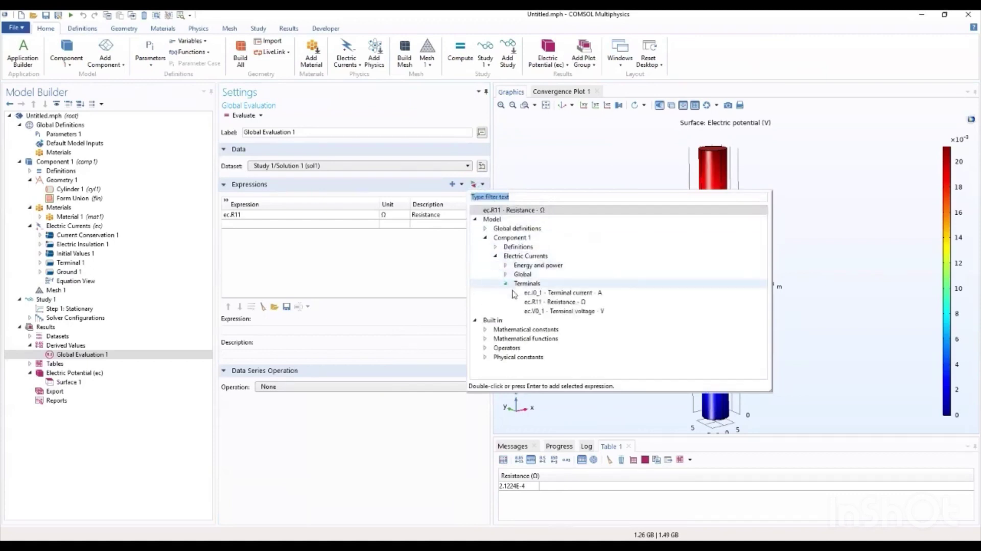
double_click(544, 312)
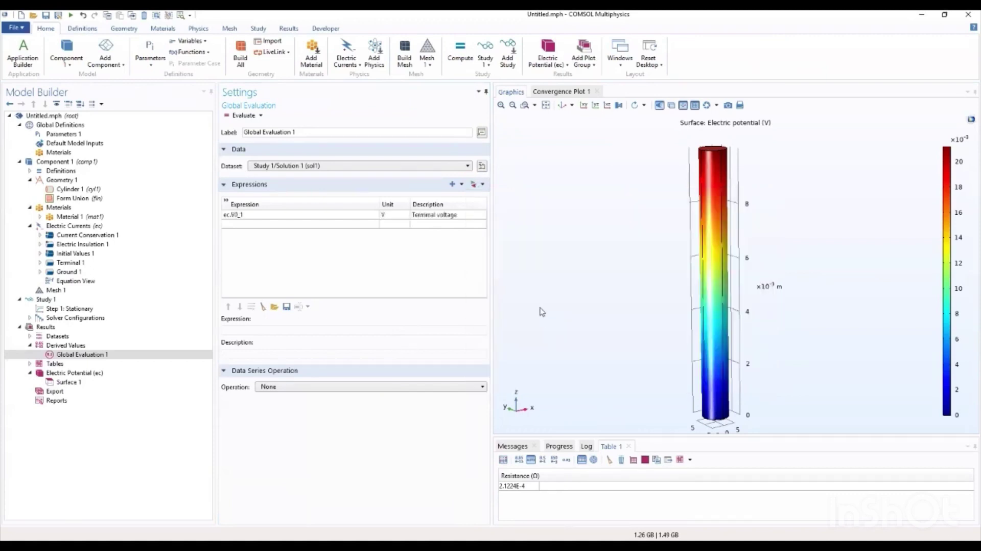
left_click(240, 116)
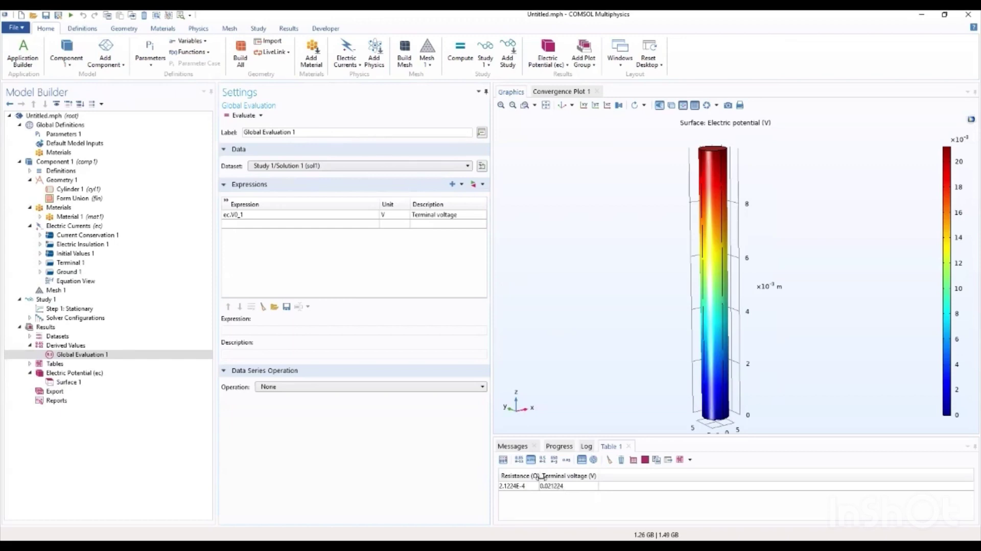
Add a Volume Integration under Derived Values and select the wire, domain 1, as its integration domain
left_click(83, 354)
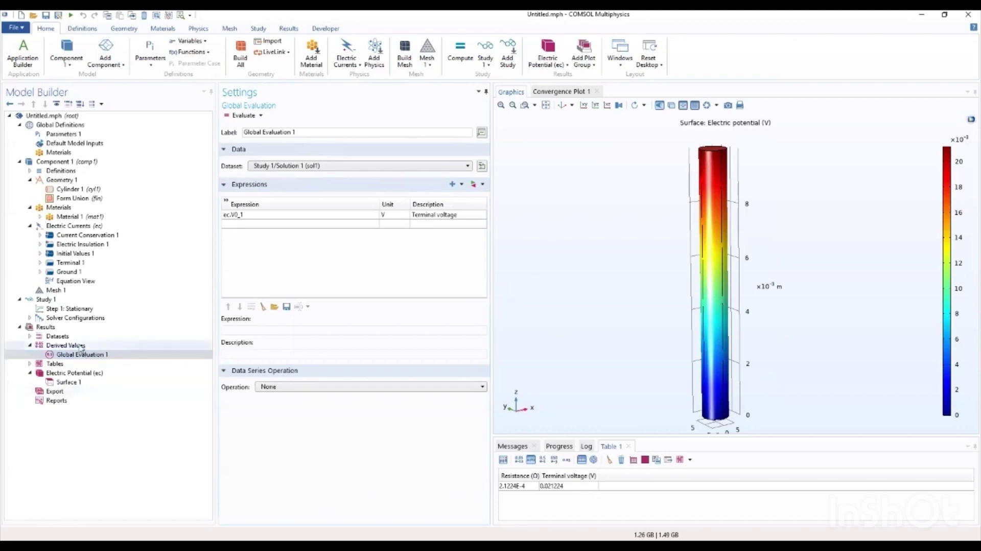
left_click(82, 346)
right_click(81, 347)
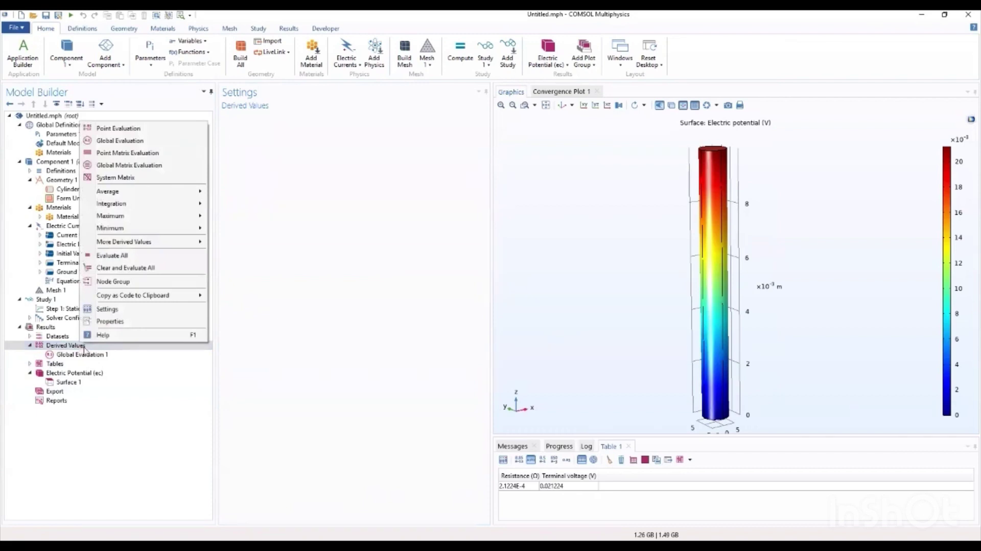
mouse_move(141, 210)
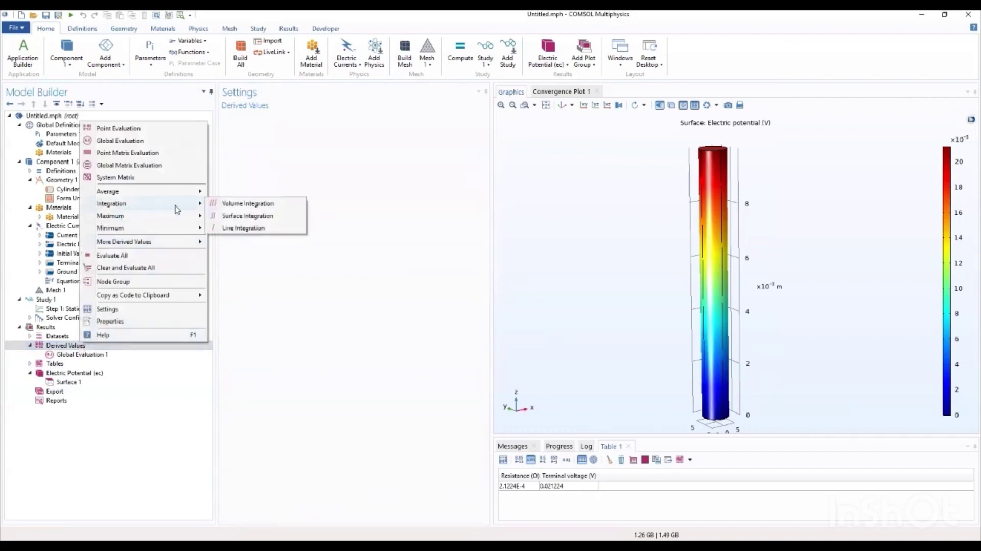
left_click(224, 204)
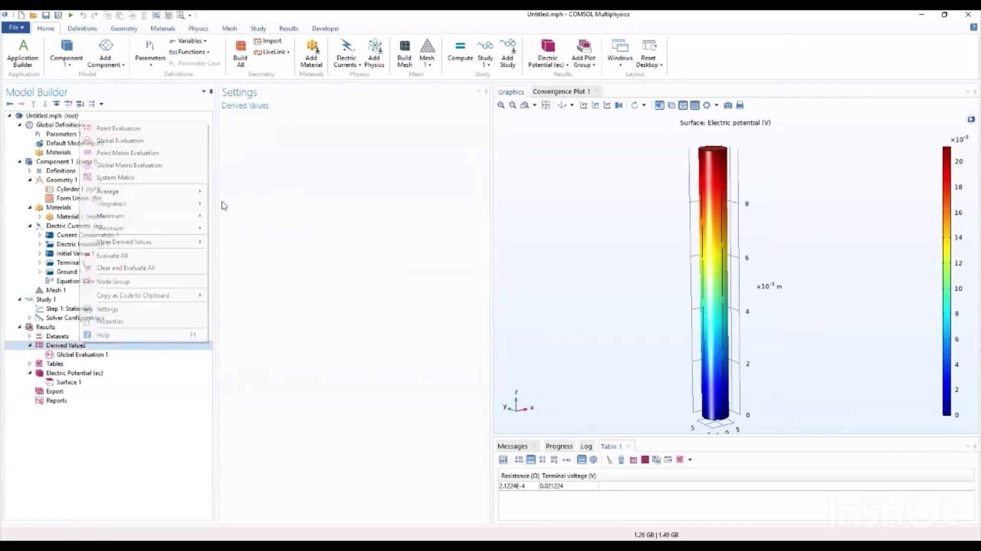
left_click(718, 215)
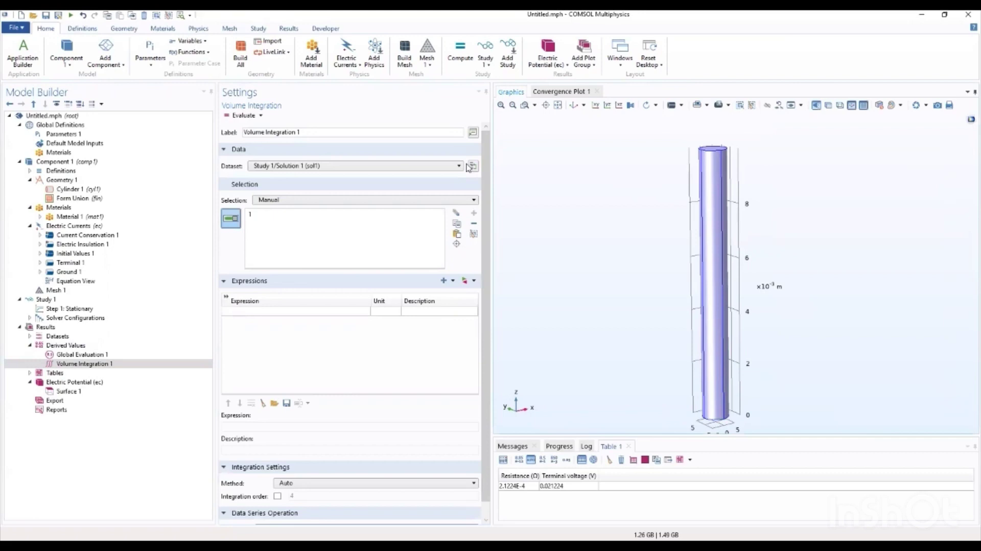
Set the Volume Integration expression to the electric volumetric loss density ec.Qrh and evaluate it
left_click(464, 281)
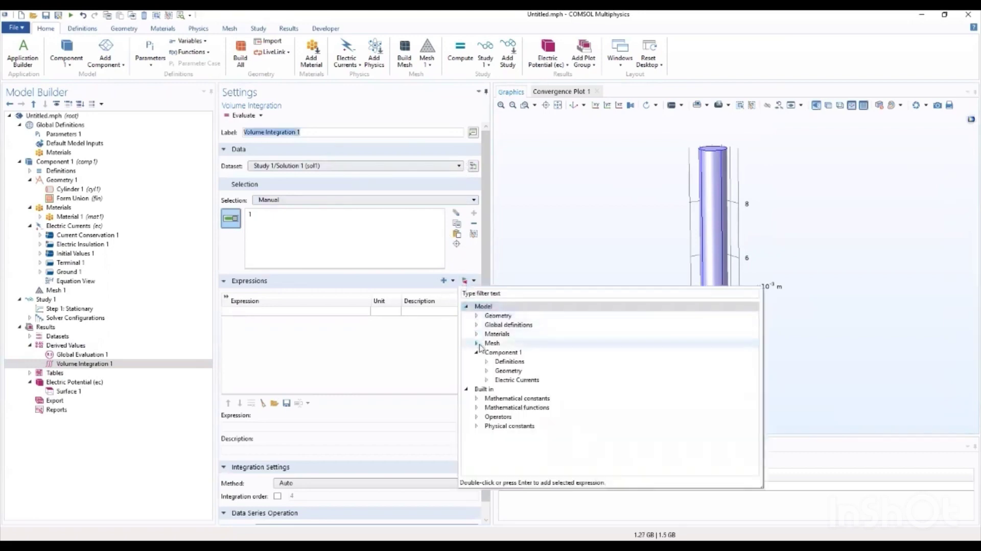
left_click(486, 380)
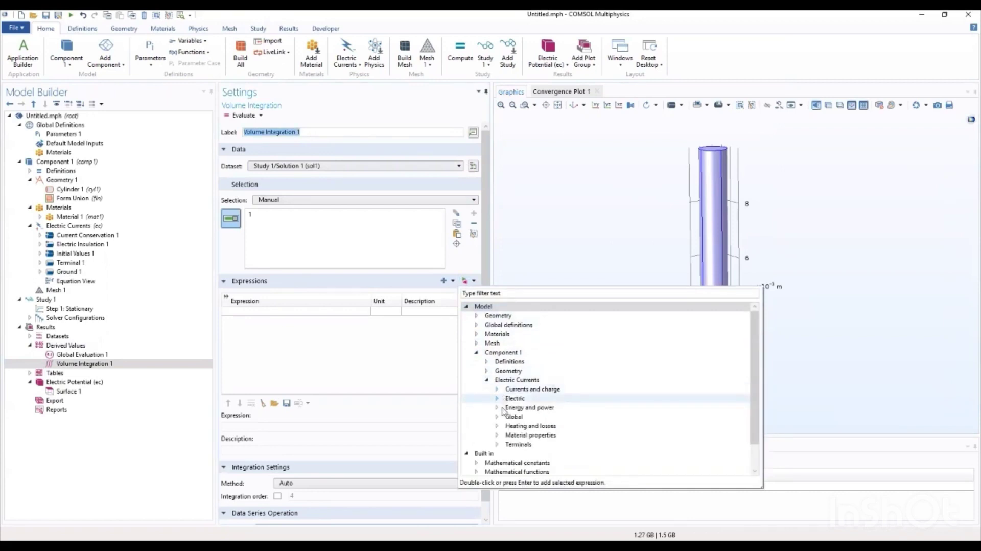
left_click(497, 427)
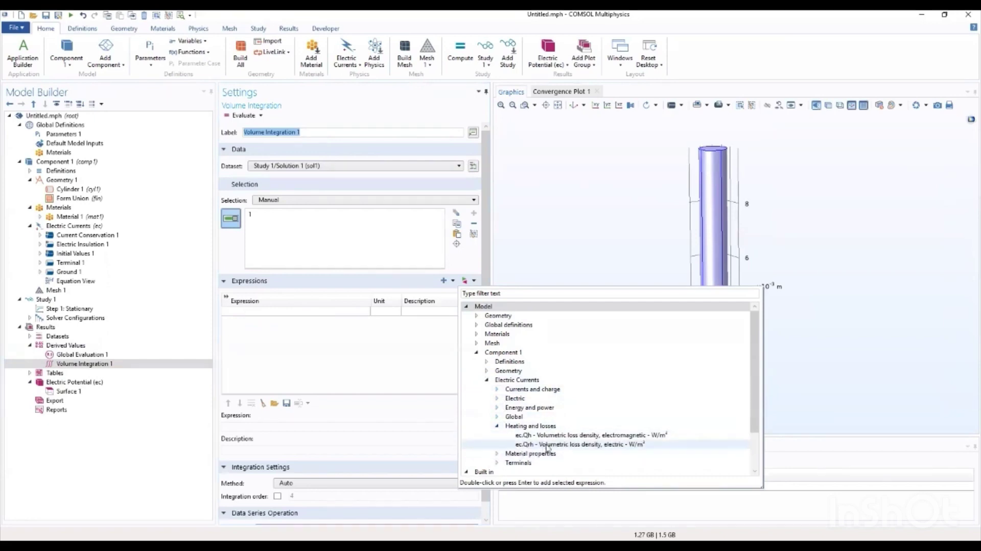
double_click(562, 444)
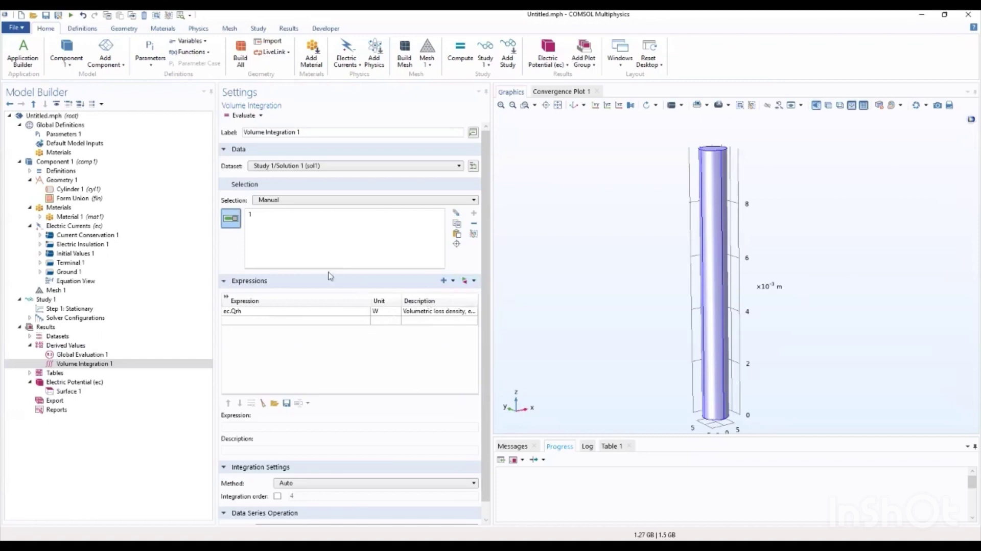
left_click(237, 117)
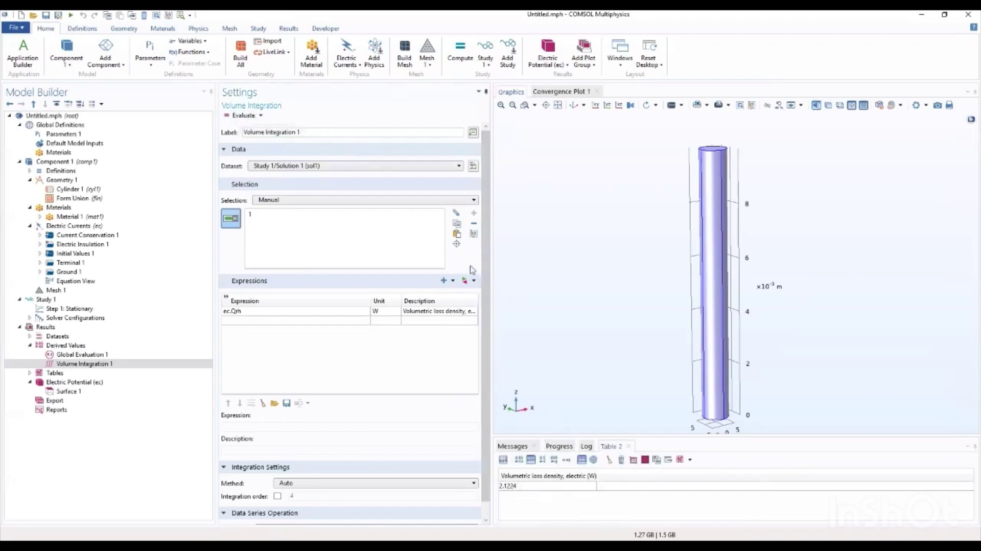
Replace the Volume Integration expression with the energy density ec.W and evaluate it
left_click(464, 281)
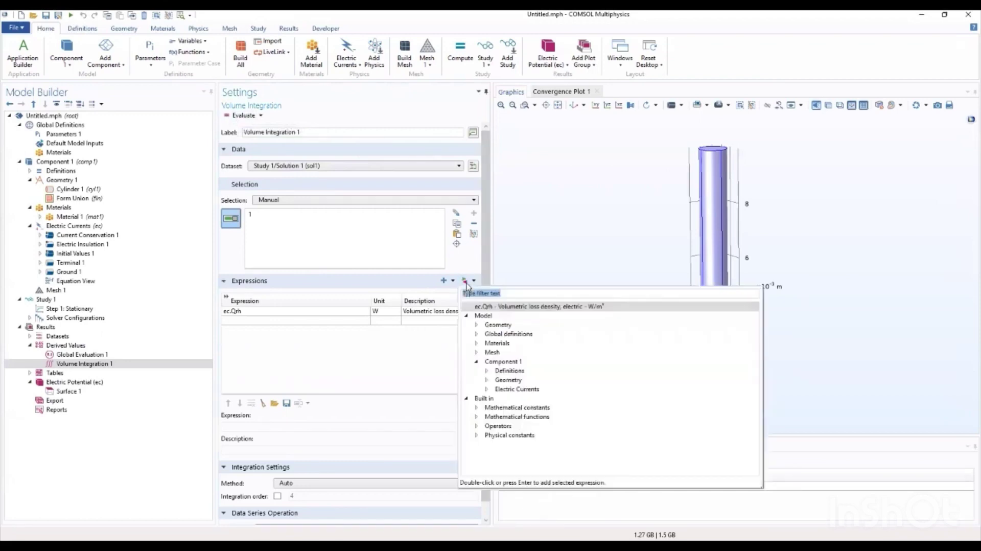
left_click(487, 389)
left_click(497, 407)
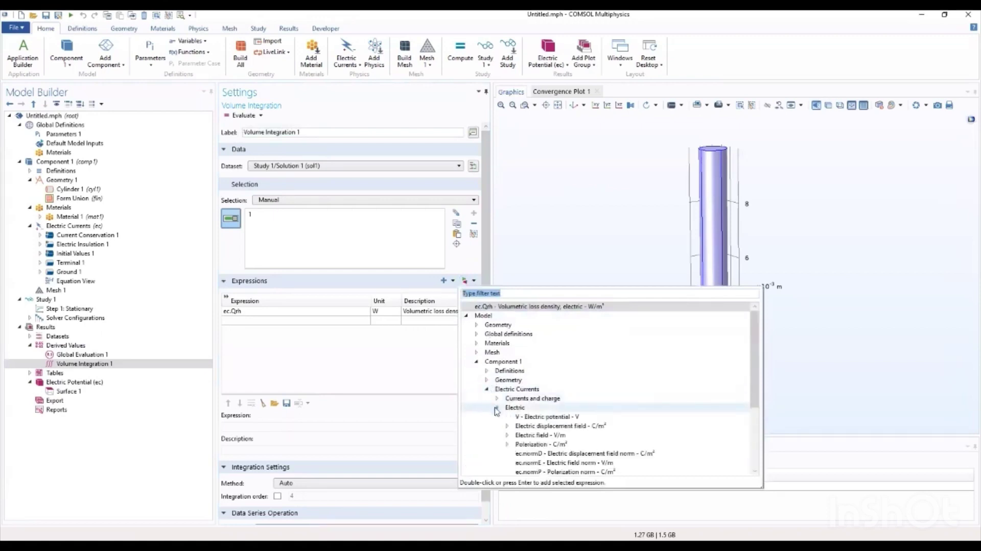
scroll(528, 420, "down", 2)
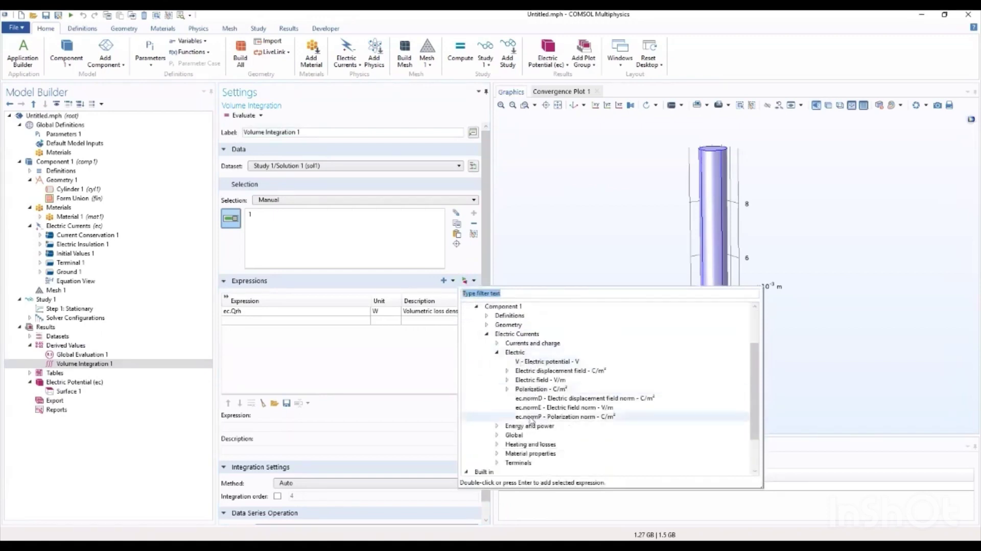
left_click(497, 426)
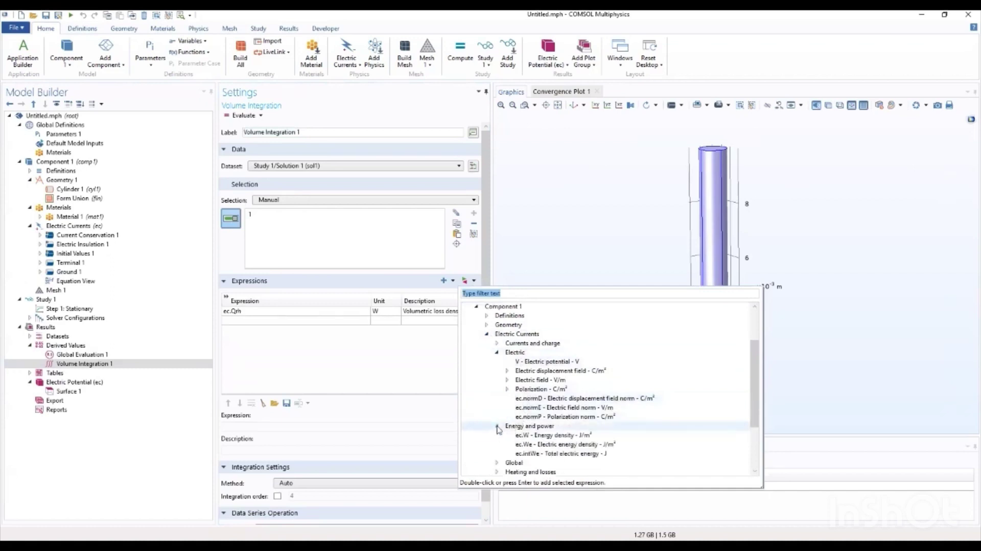
left_click(543, 436)
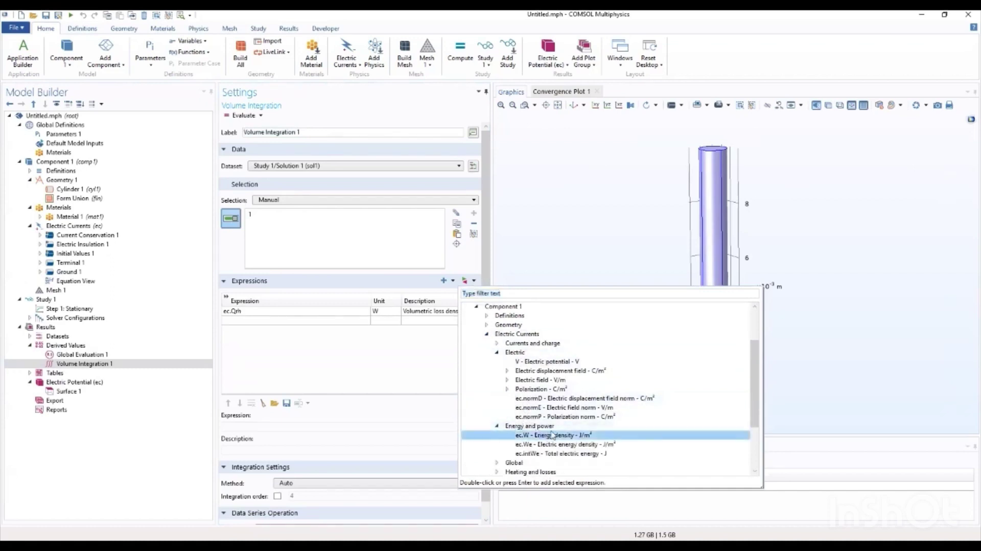
double_click(552, 436)
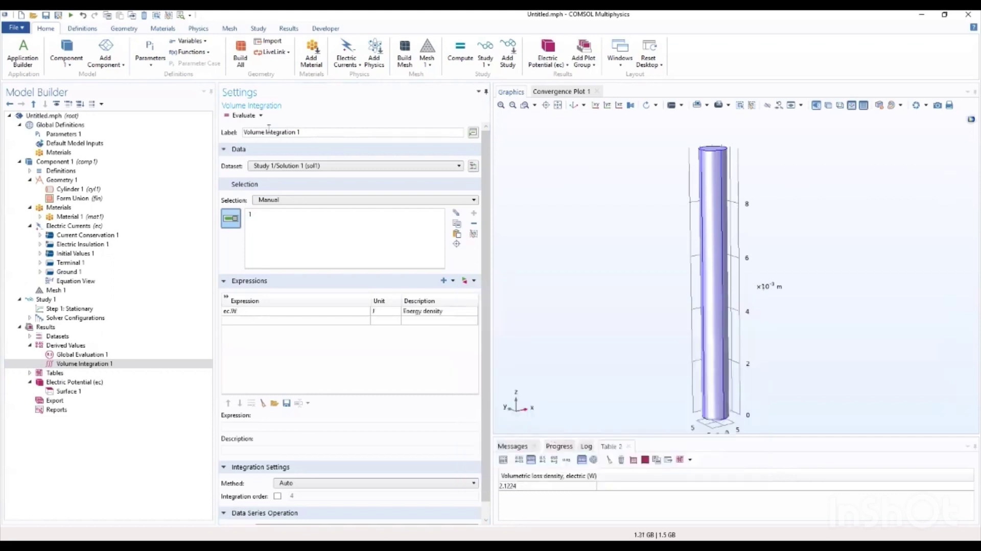
left_click(244, 116)
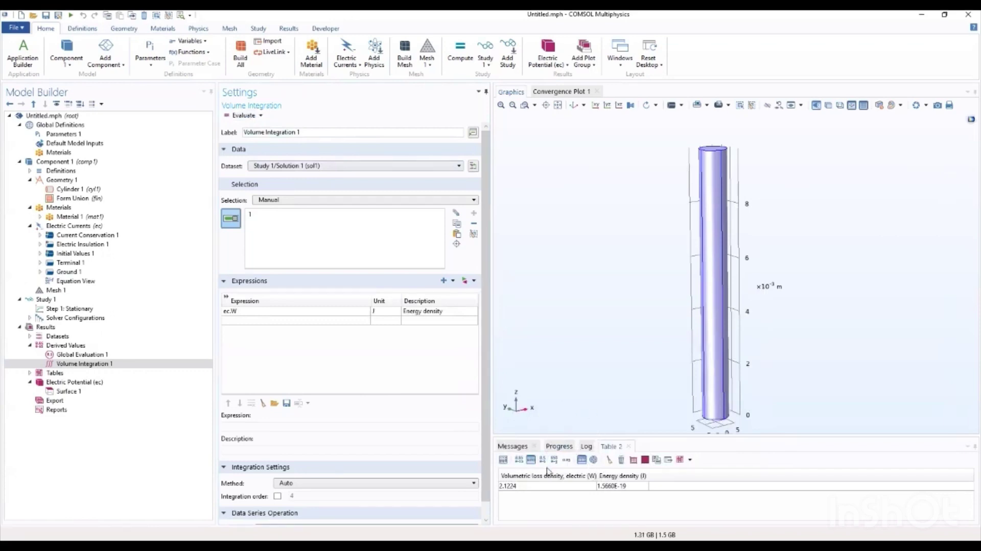
Review the Surface 1 plot, the Global Evaluation and Volume Integration results, and the Initial Values 1 settings
left_click(69, 391)
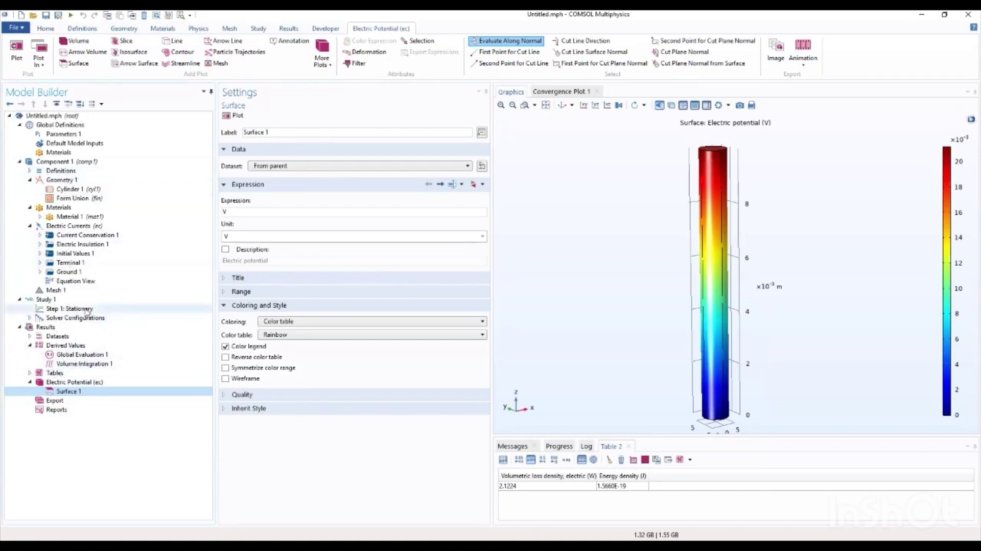
left_click(82, 364)
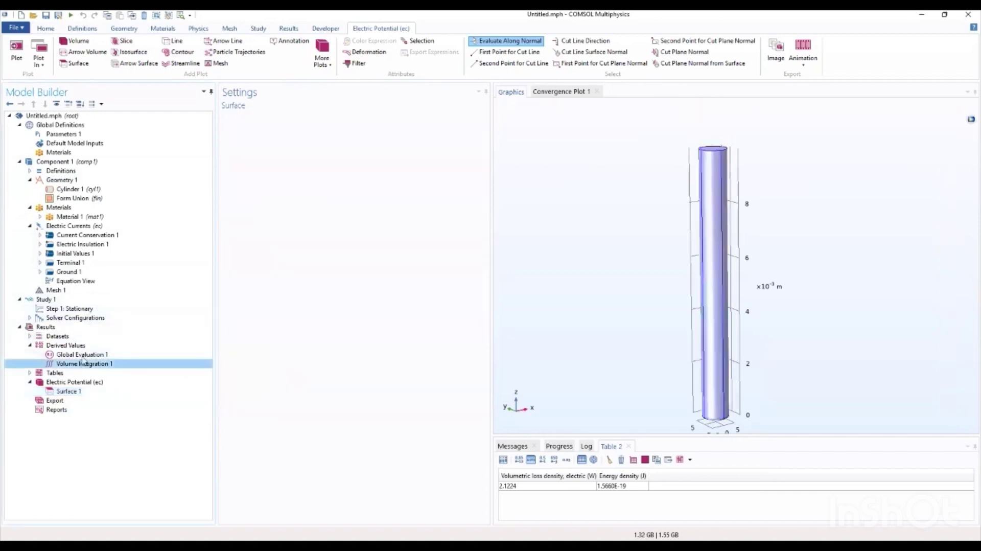
left_click(82, 354)
left_click(65, 345)
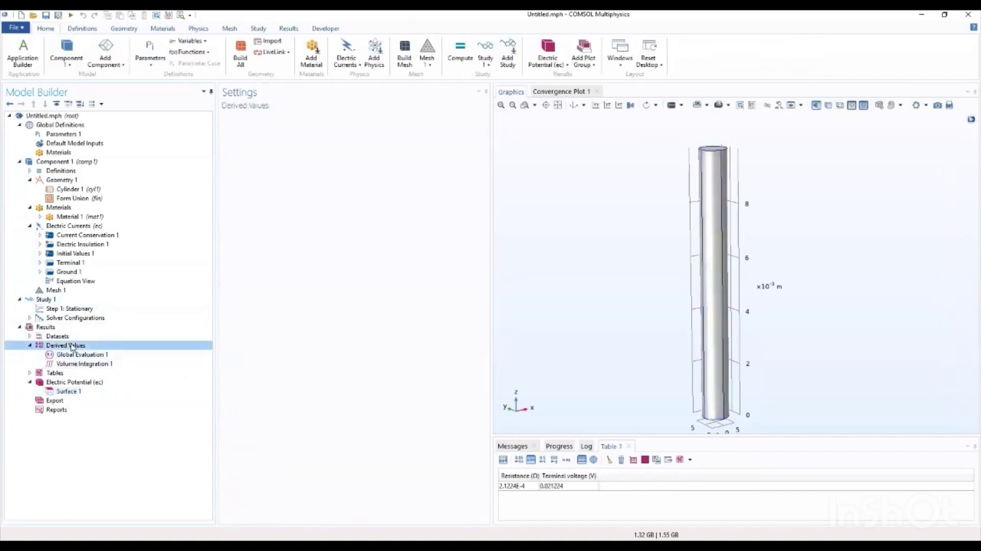
left_click(77, 355)
left_click(82, 364)
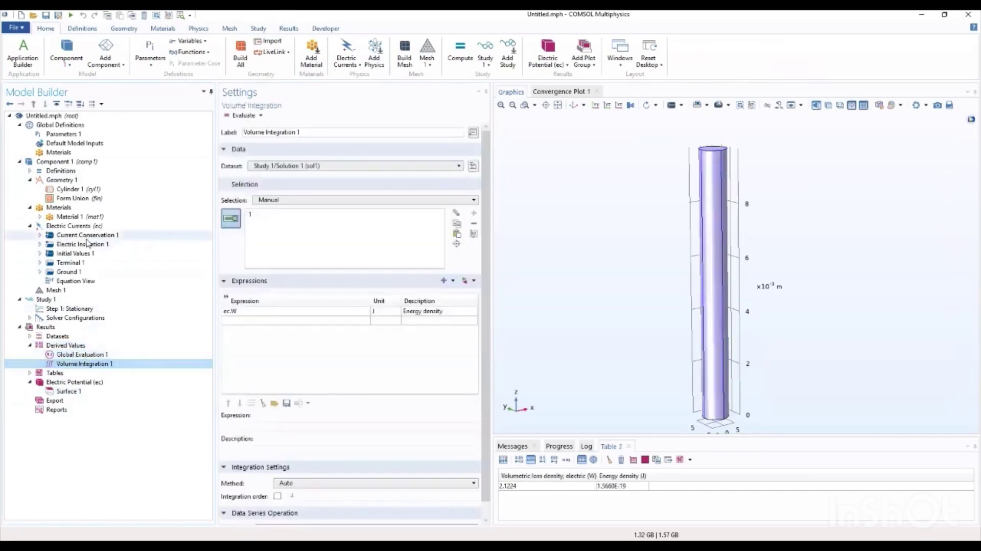
left_click(71, 255)
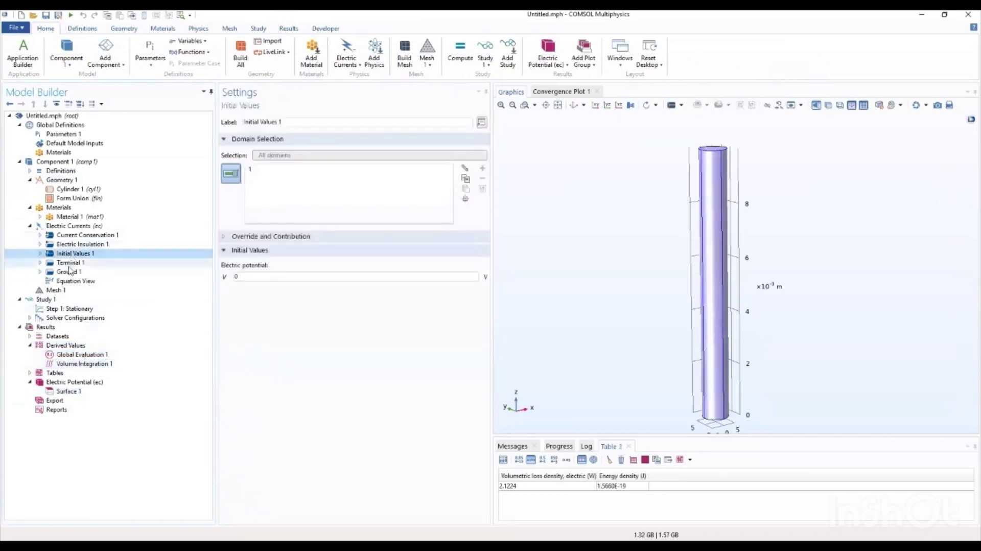
Review the boundary selections of Terminal 1 and Ground 1 on the wire's end faces and the terminal's current setting
left_click(70, 262)
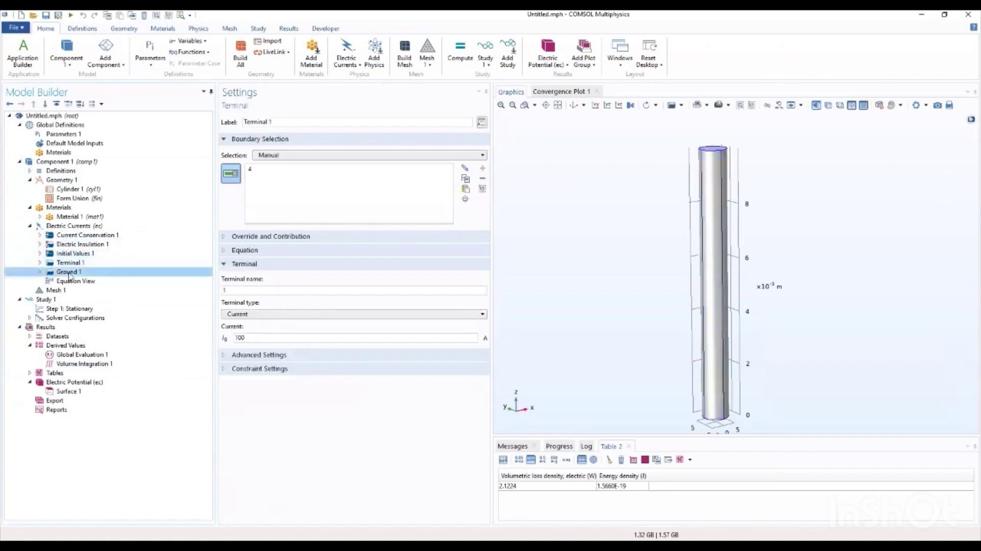
left_click(70, 263)
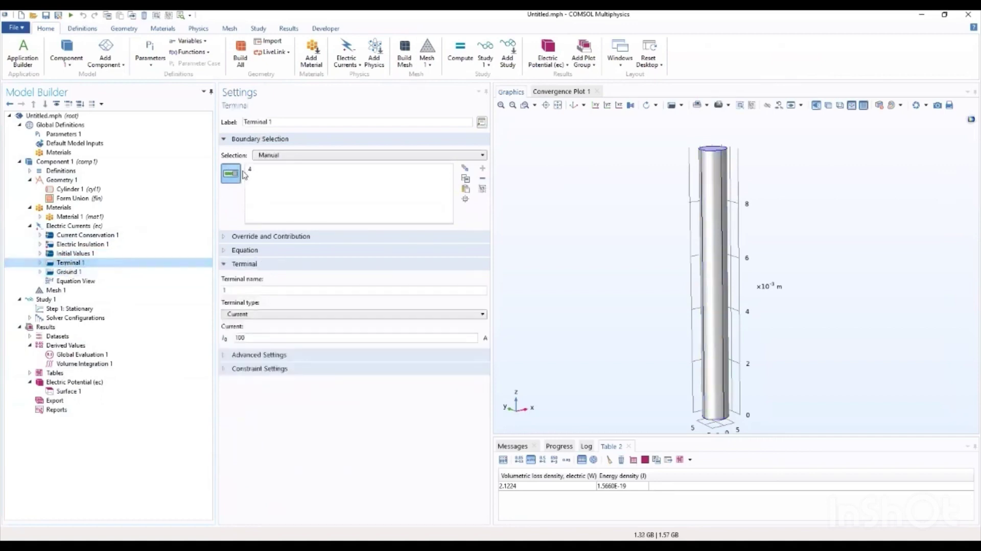
left_click_drag(592, 302, 697, 220)
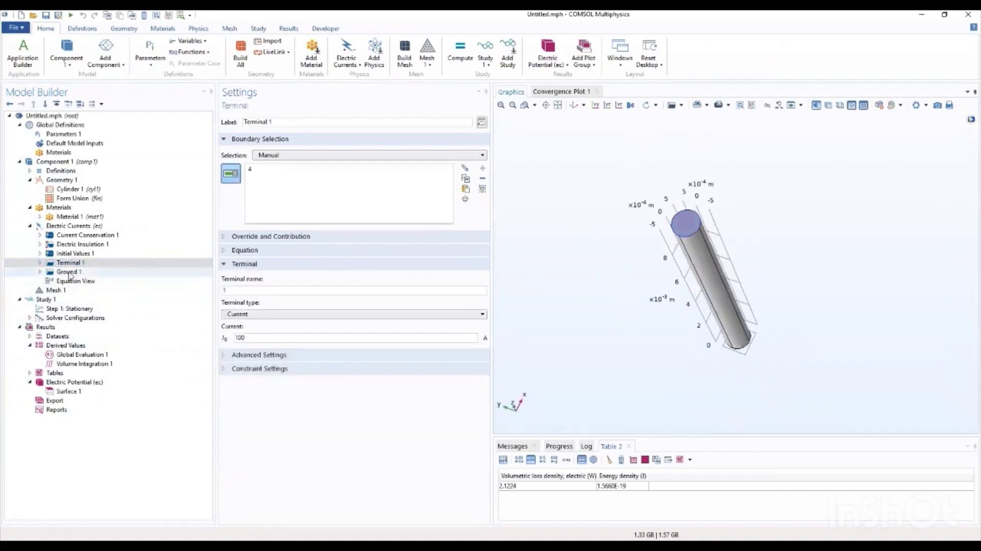
left_click(70, 271)
left_click_drag(621, 244, 705, 270)
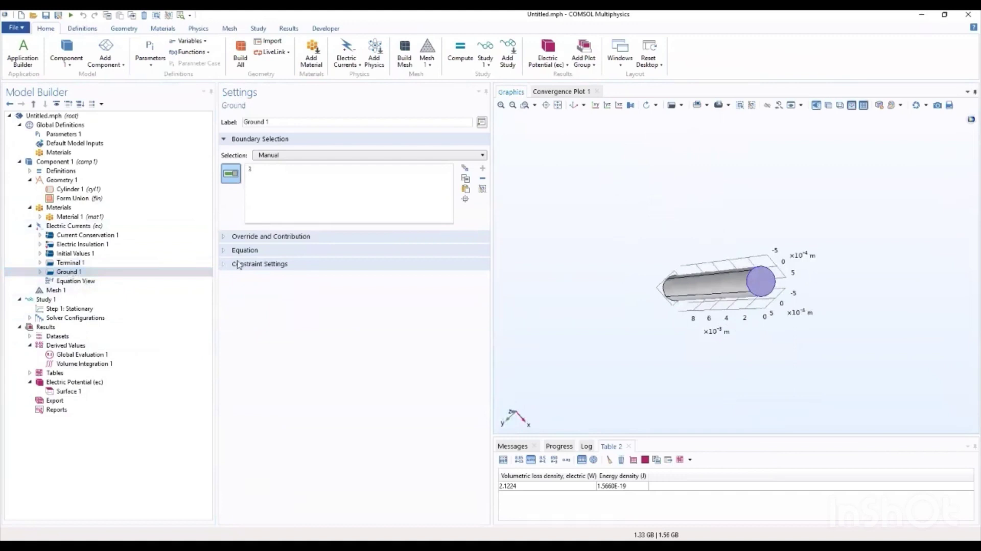
left_click(71, 262)
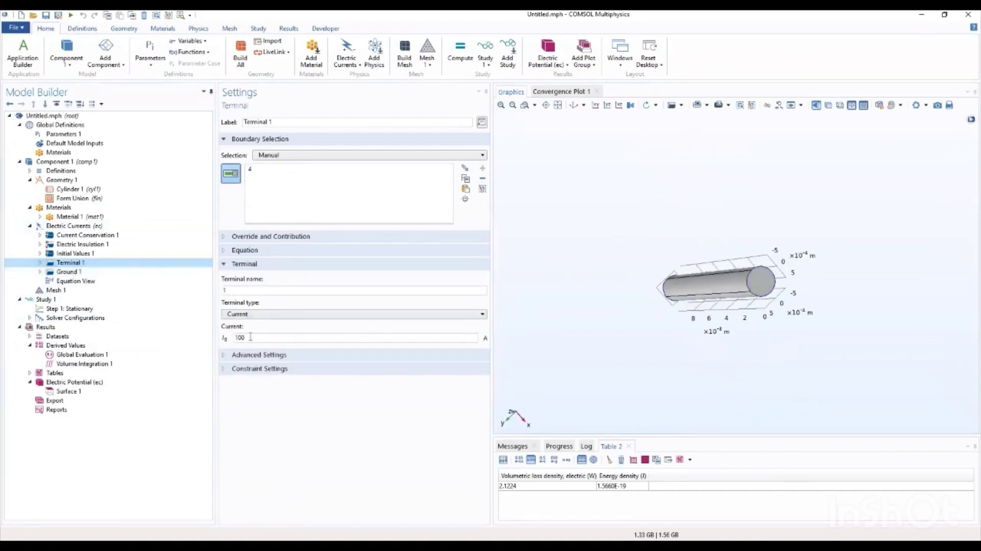
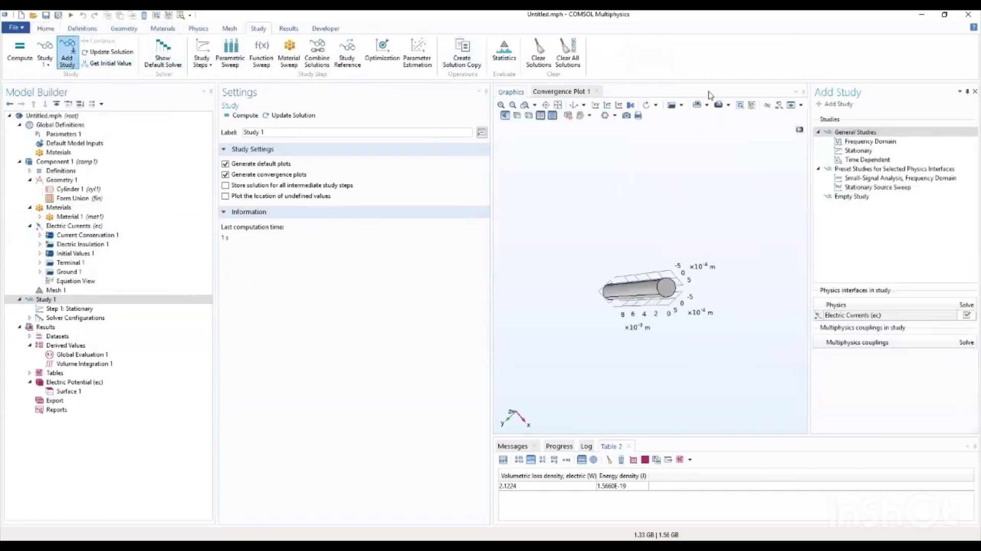
Add a Time Dependent study and replace its output times with a range from 0 to 2e9 s in steps of 10 s
double_click(866, 160)
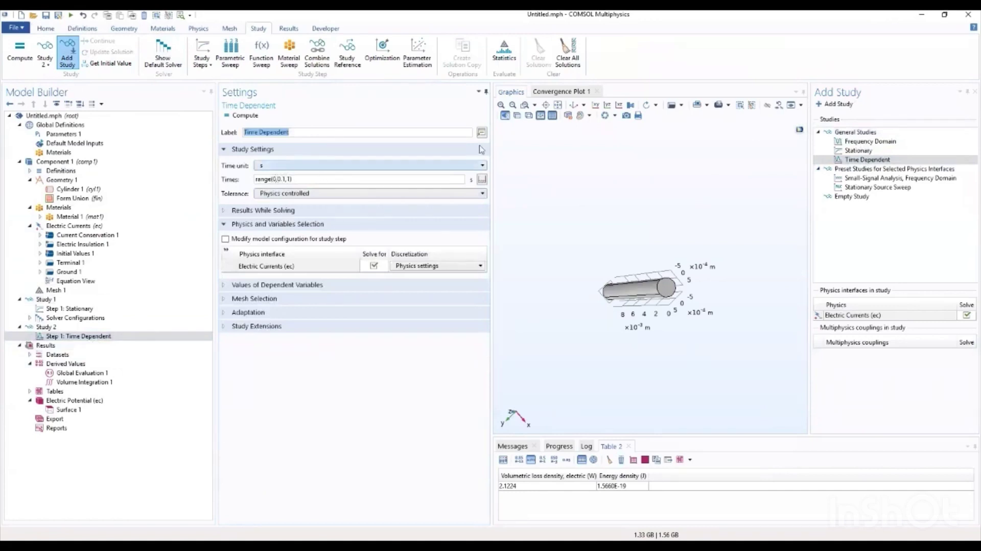
left_click(482, 179)
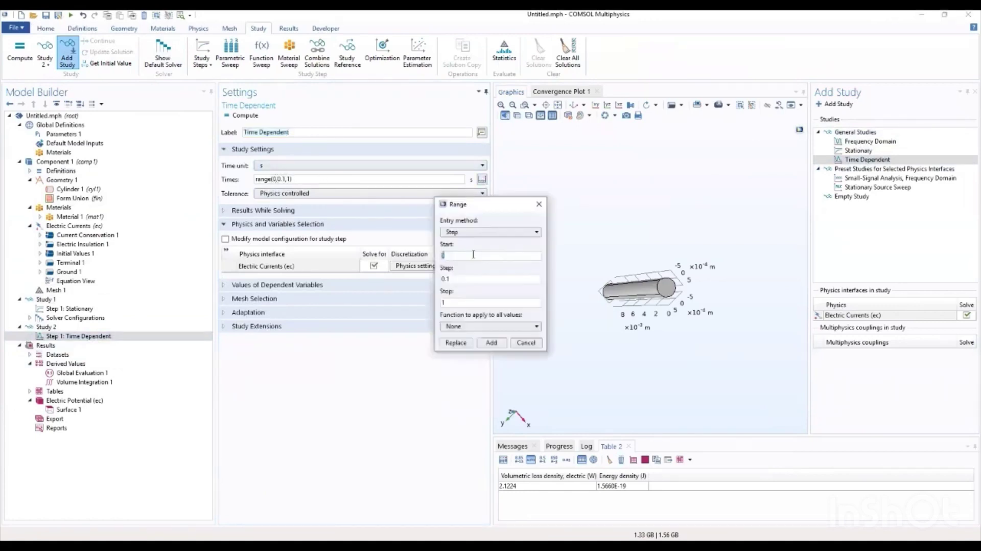
left_click(473, 278)
double_click(444, 279)
type("10")
type("2")
type("e")
type("9")
left_click(452, 342)
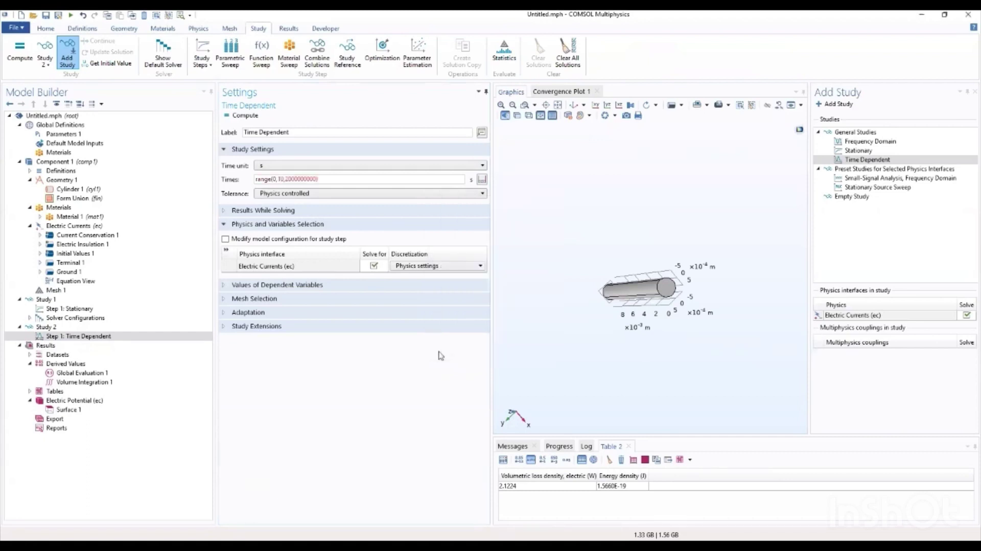
Try a stop value of 20e9 s for the Time Dependent step's output time range
mouse_move(305, 179)
left_click(482, 180)
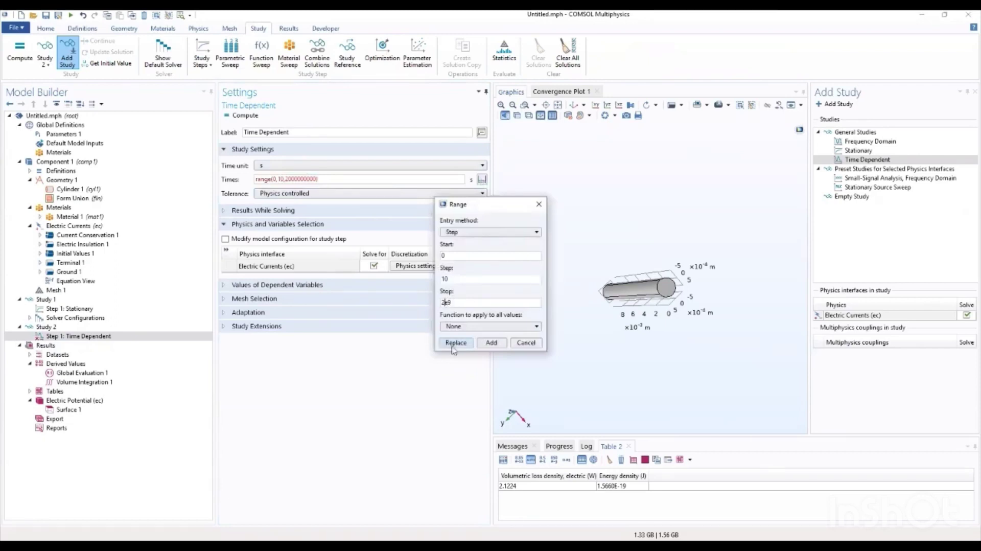
type("0")
left_click(455, 342)
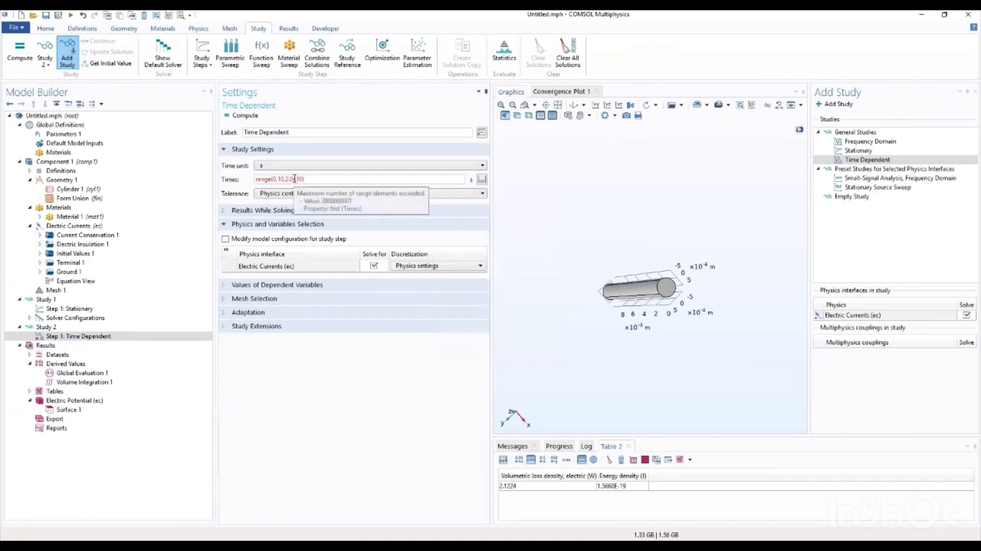
Set the stop value of the Time Dependent step's output time range to 20e5 s
left_click(482, 179)
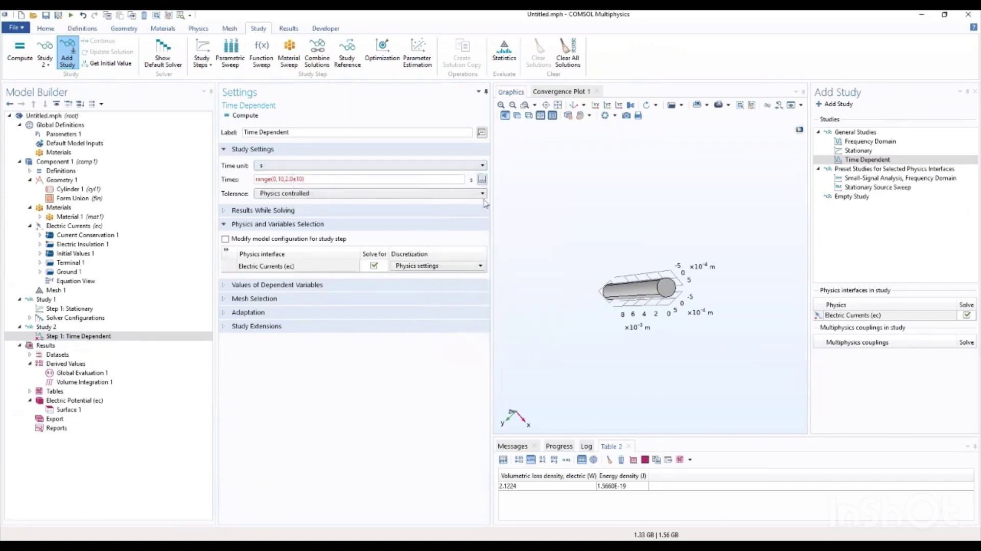
key("BackSpace")
type("5")
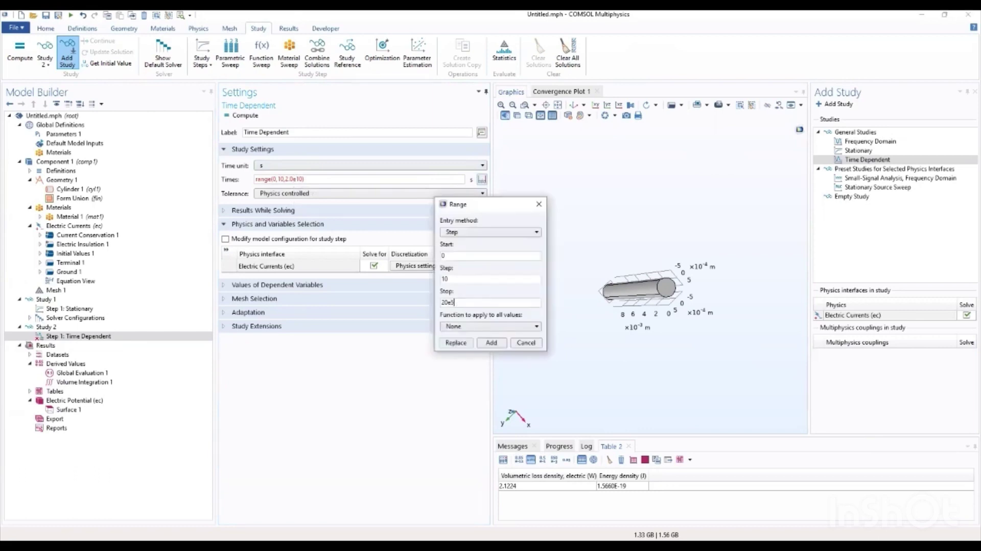
left_click(455, 342)
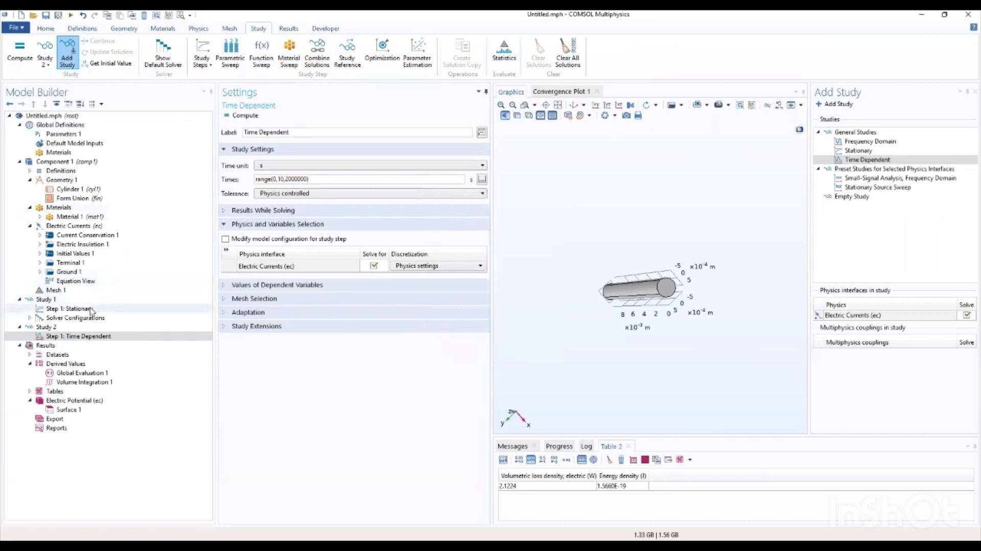
Compute Study 2 and check its solver progress, convergence plot and resulting potential plot in the default view
left_click(54, 328)
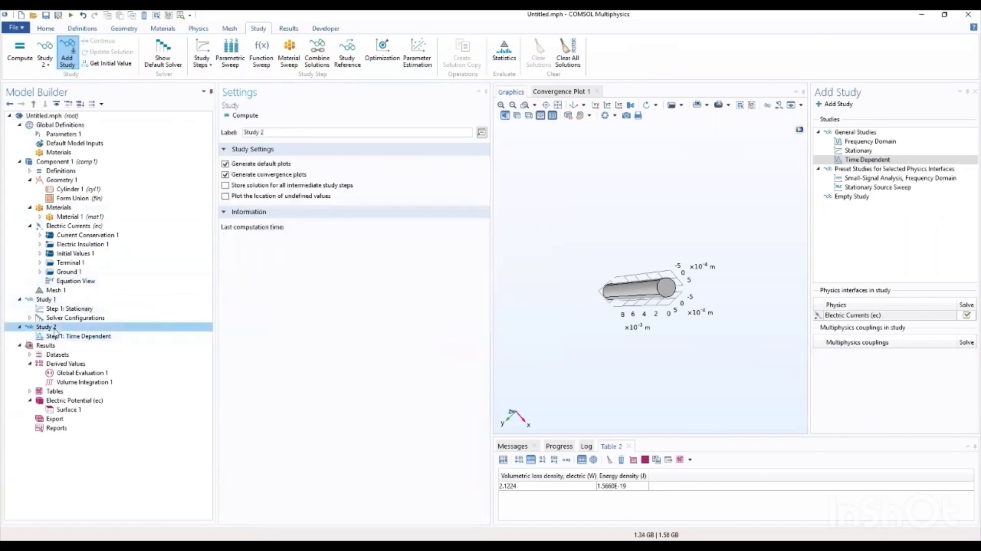
left_click(244, 117)
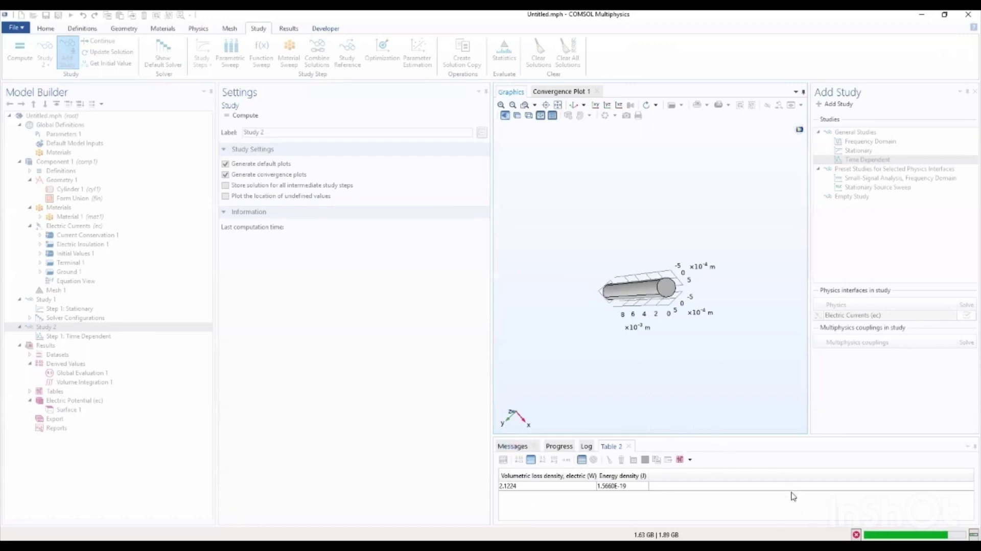
mouse_move(958, 529)
left_click(556, 106)
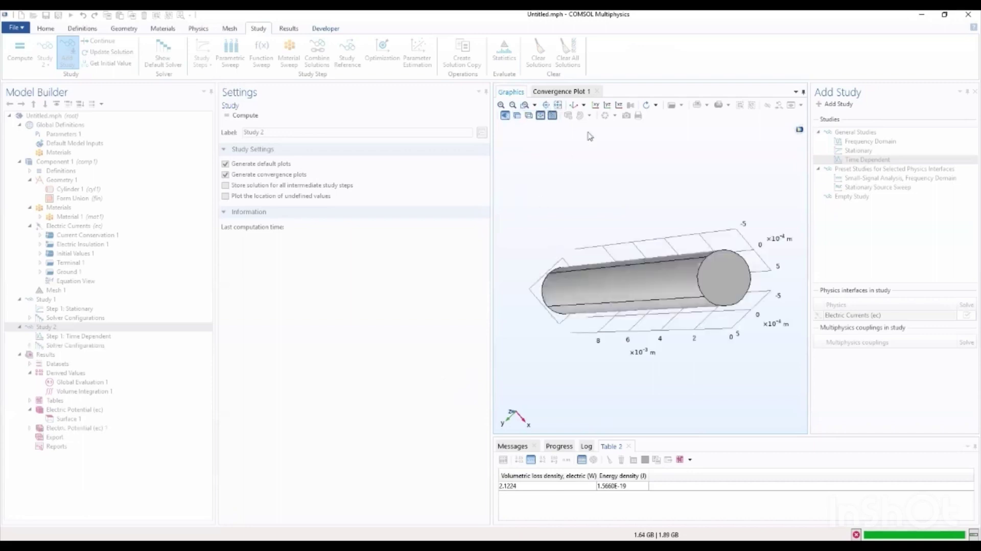
left_click(574, 105)
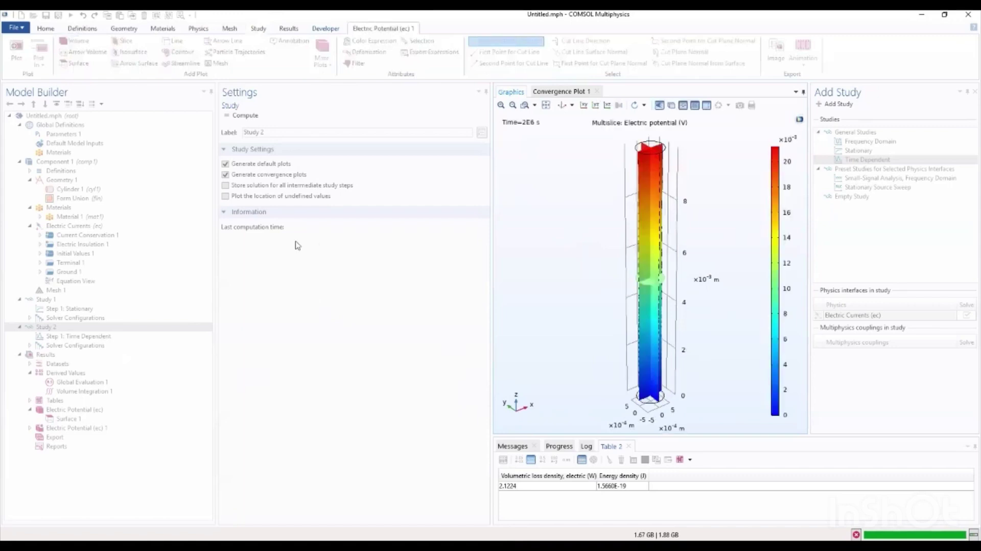
left_click(560, 447)
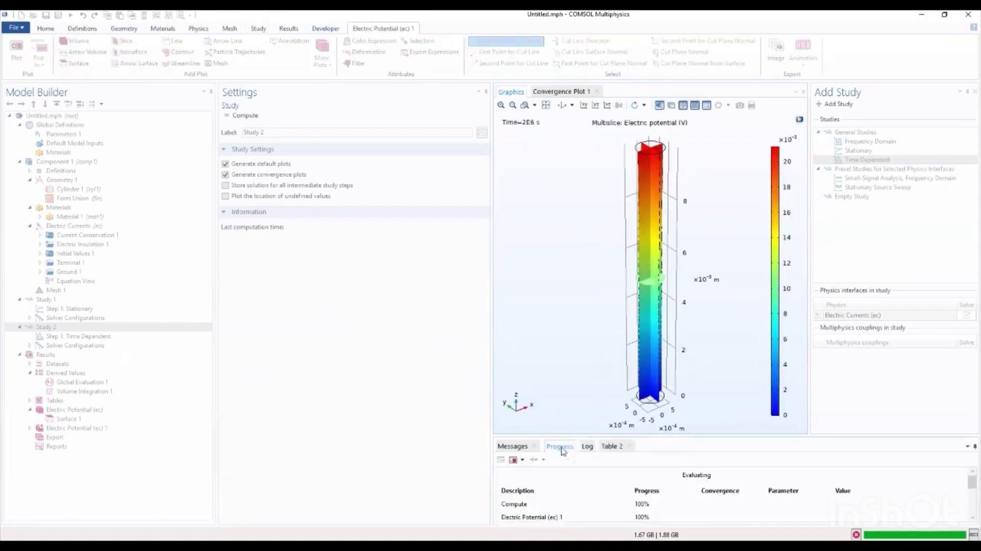
left_click(561, 92)
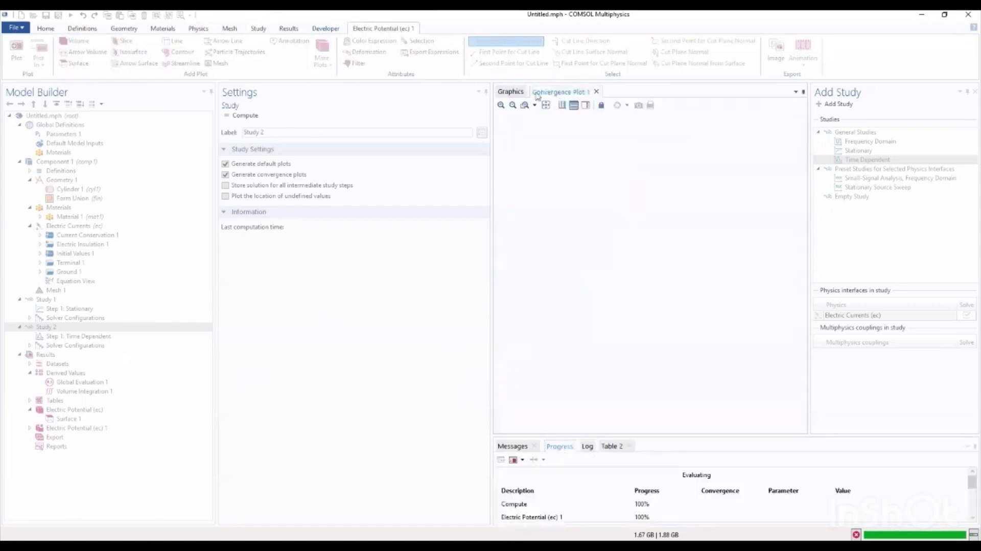
left_click(507, 94)
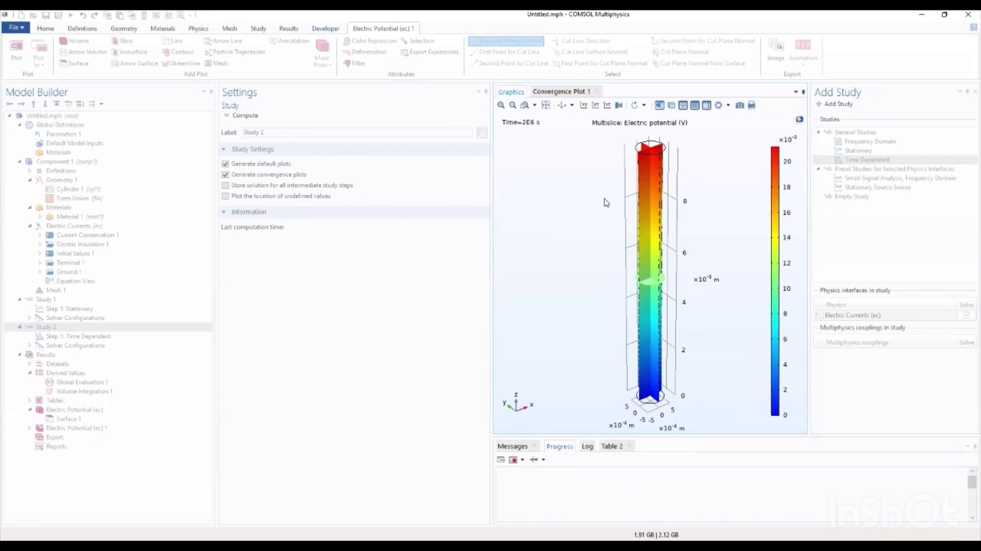
Compare the stationary Electric Potential (ec) surface plot with the time-dependent Electric Potential (ec) 1 plot and inspect the latter's dataset options
left_click(66, 418)
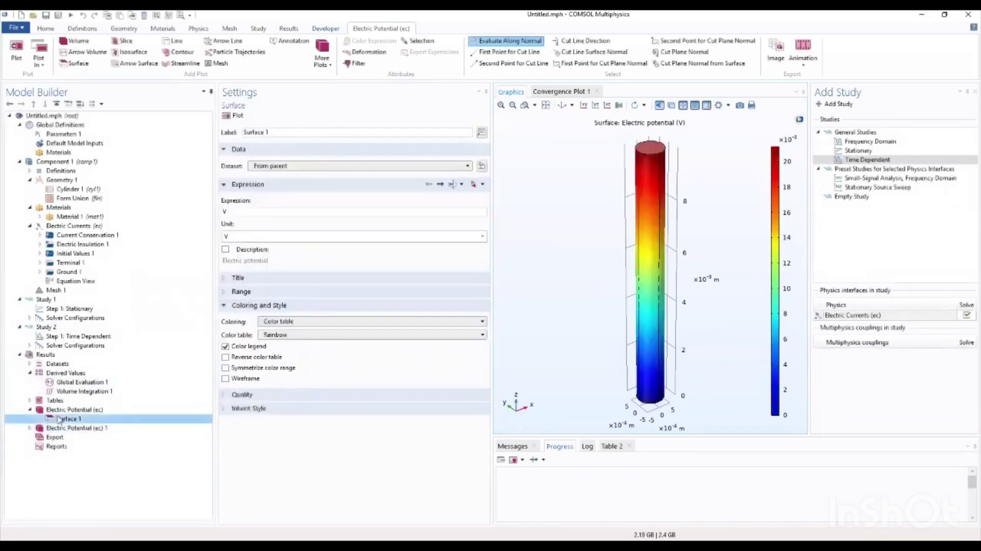
left_click(63, 410)
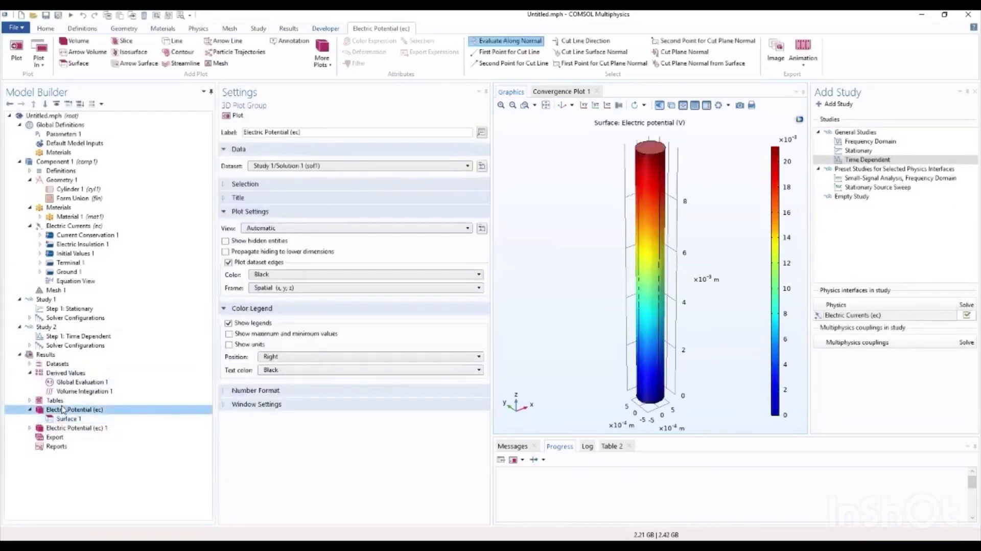
left_click(62, 428)
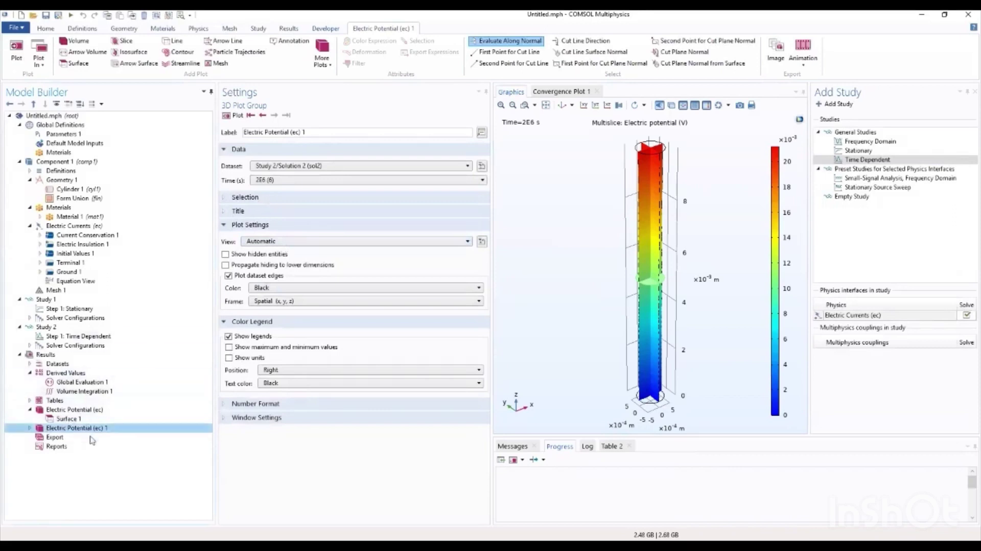
left_click(365, 166)
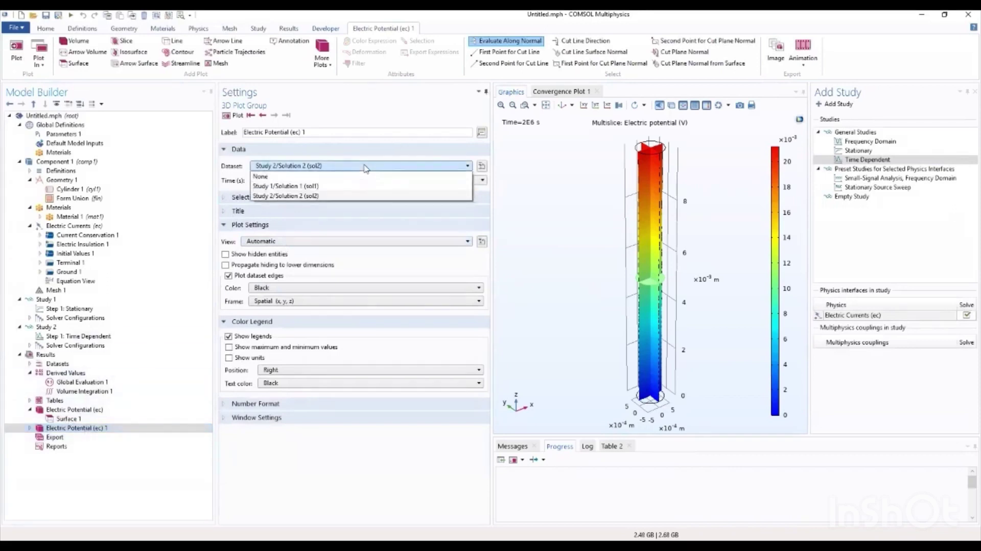
left_click(365, 166)
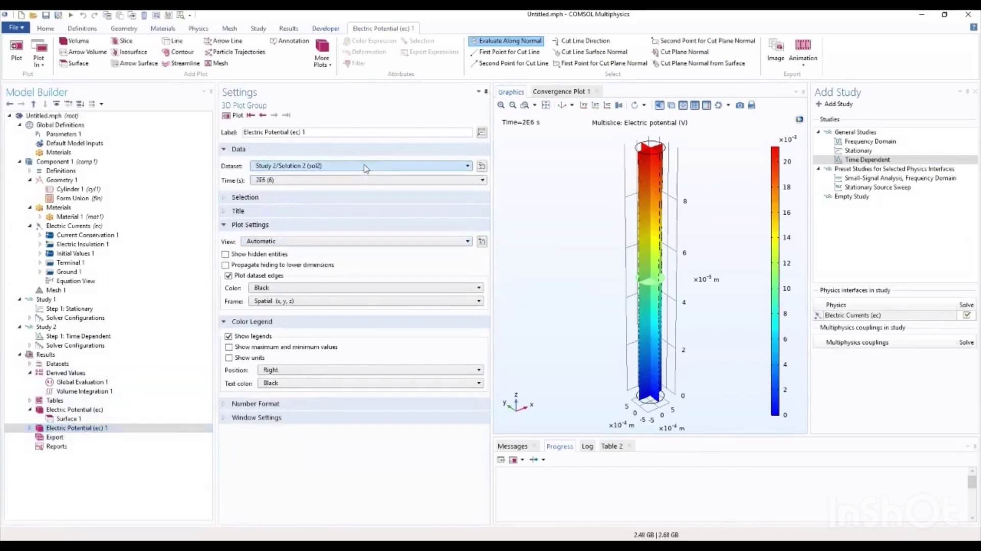
View the Electric Potential (ec) 1 plot at the first output time, the following two time steps and the last one
left_click(251, 115)
left_click(251, 116)
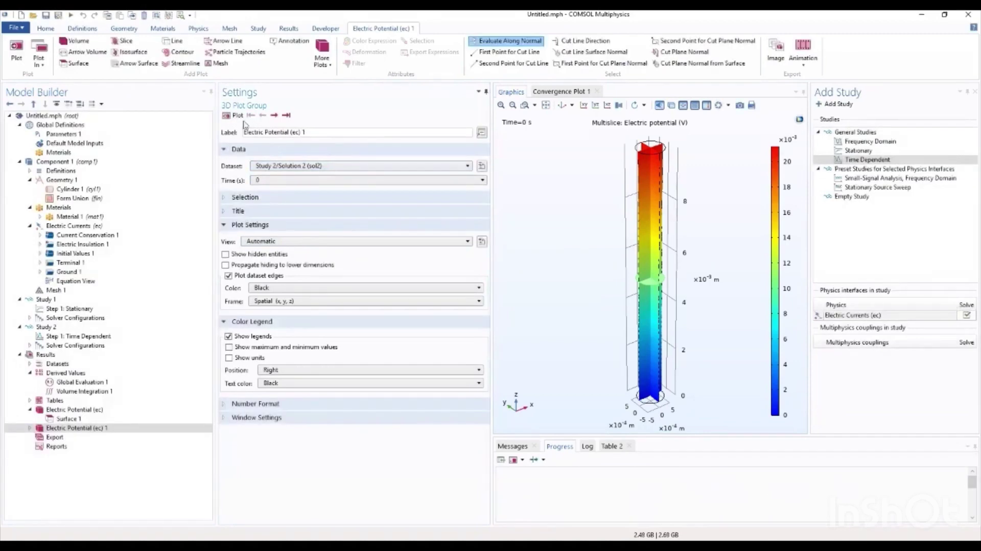
left_click(274, 116)
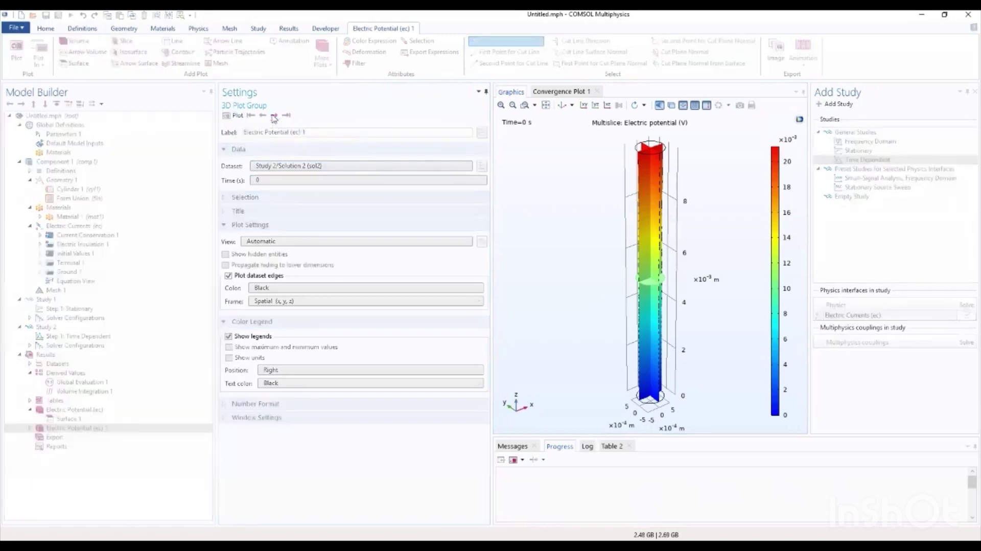
left_click(274, 116)
left_click(286, 116)
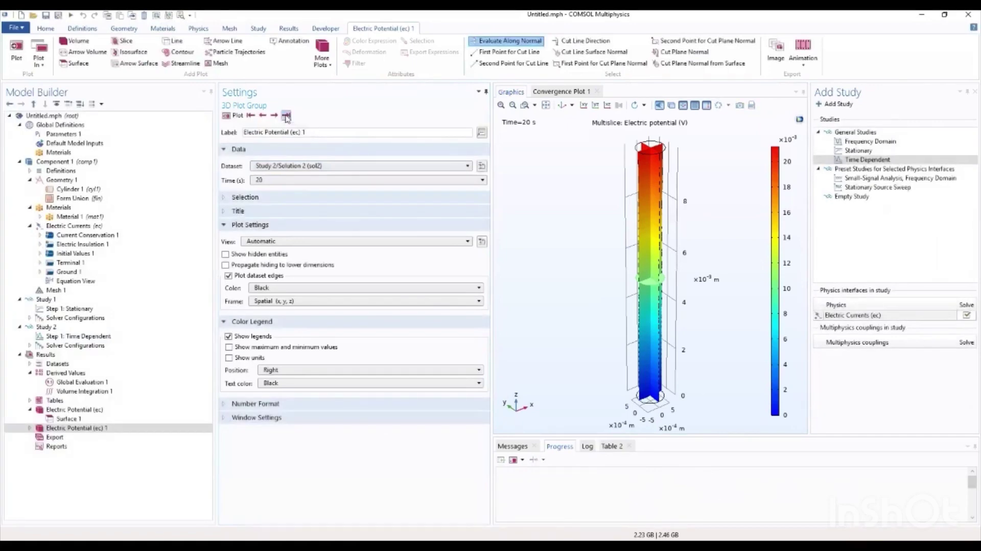